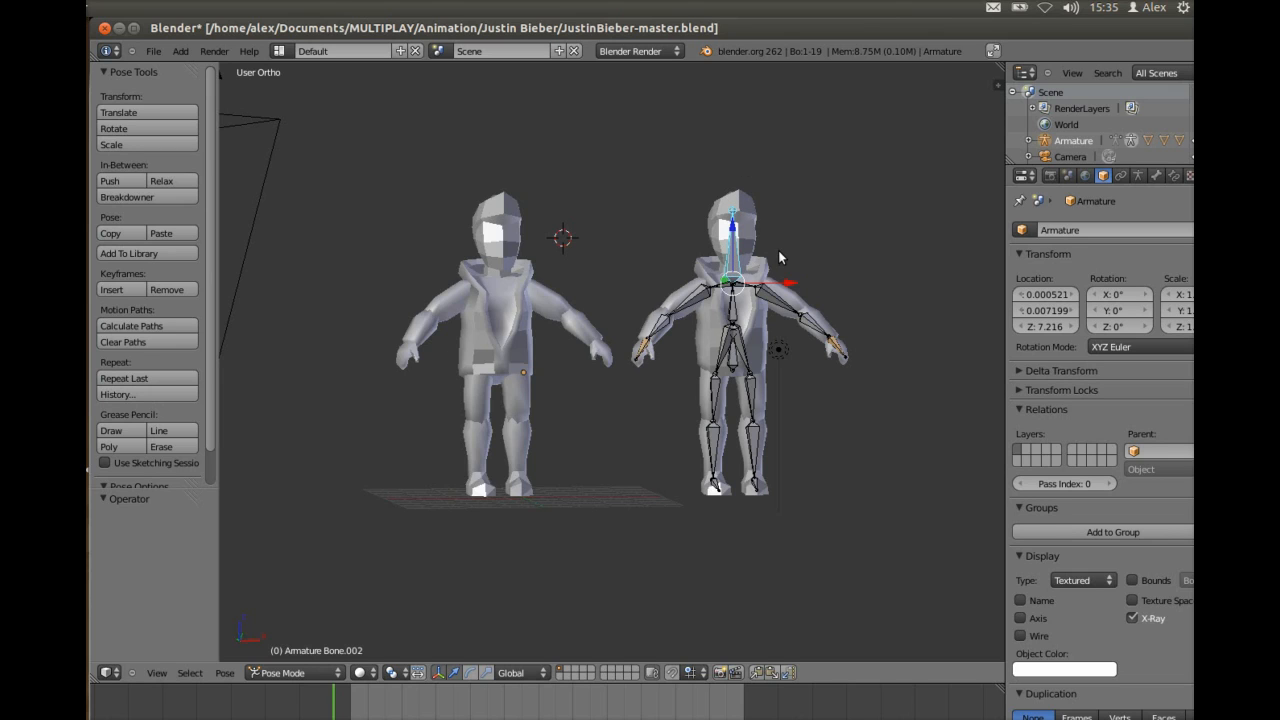
Try rotating the head bone of the rigged character.
key(r)
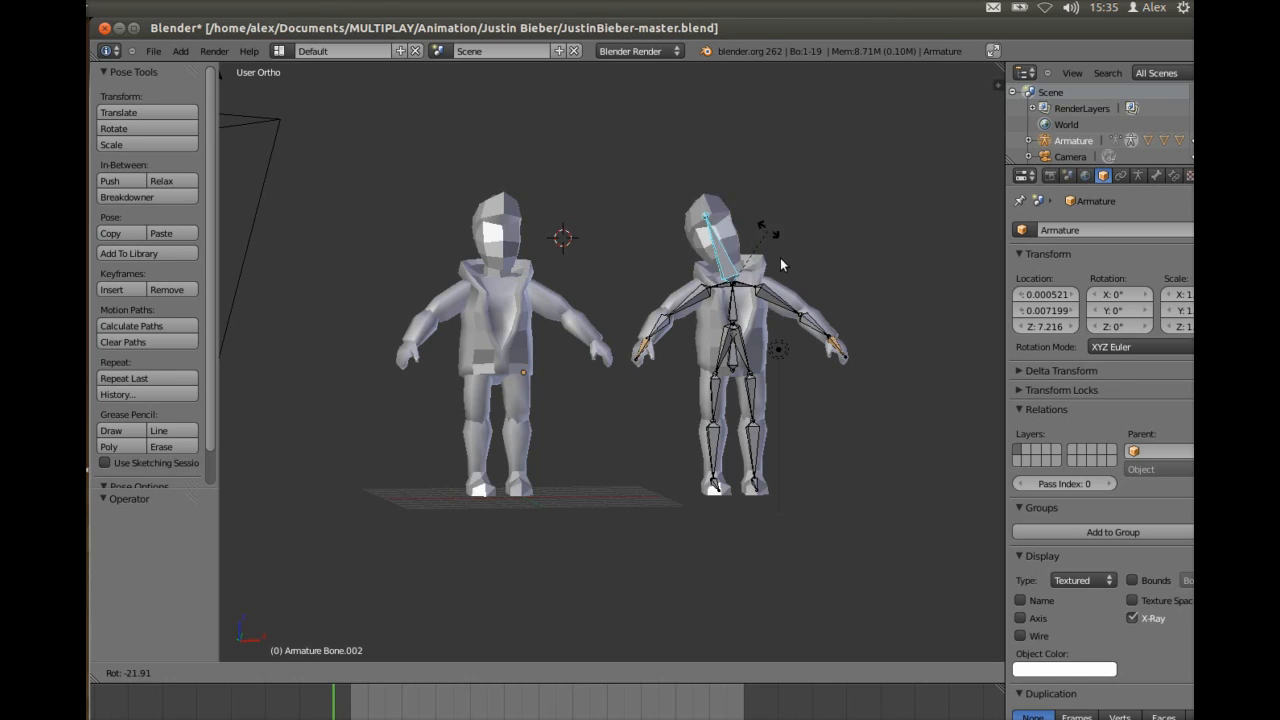
right_click(790, 240)
right_click(790, 287)
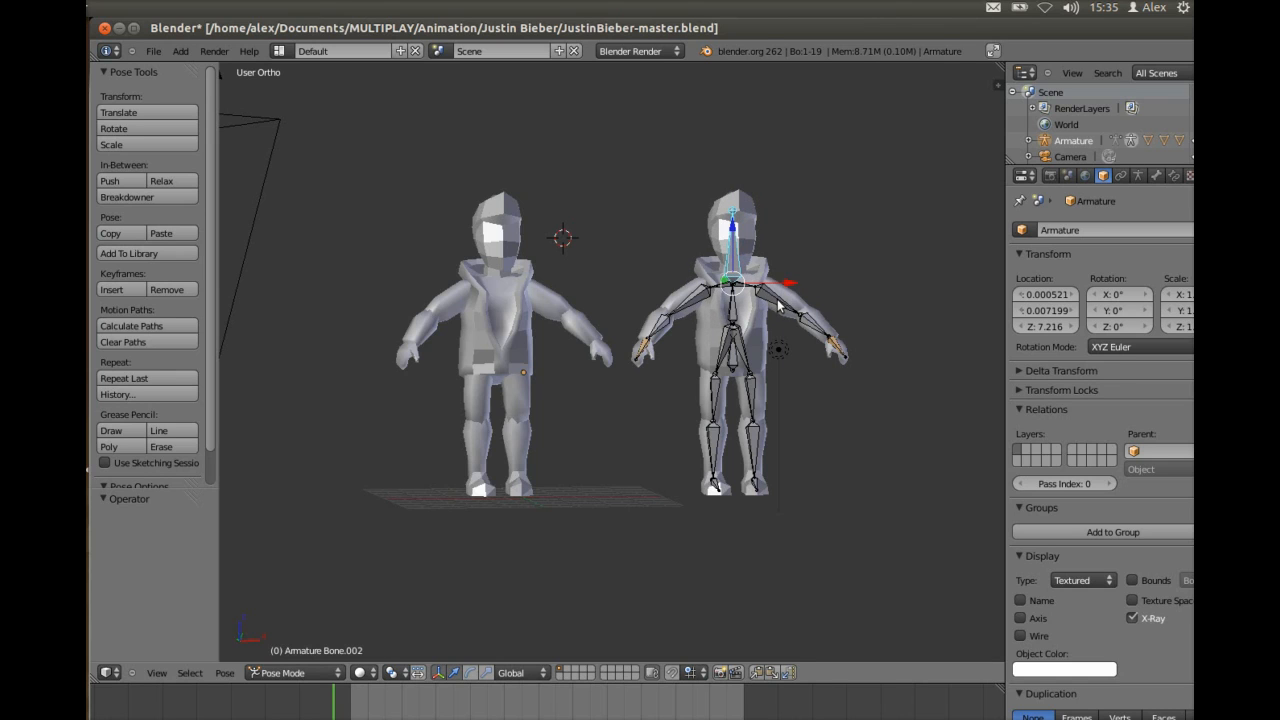
Try rotating the upper spine bone about the global X axis, freely, and about the global Z axis.
right_click(735, 310)
key(r)
key(x)
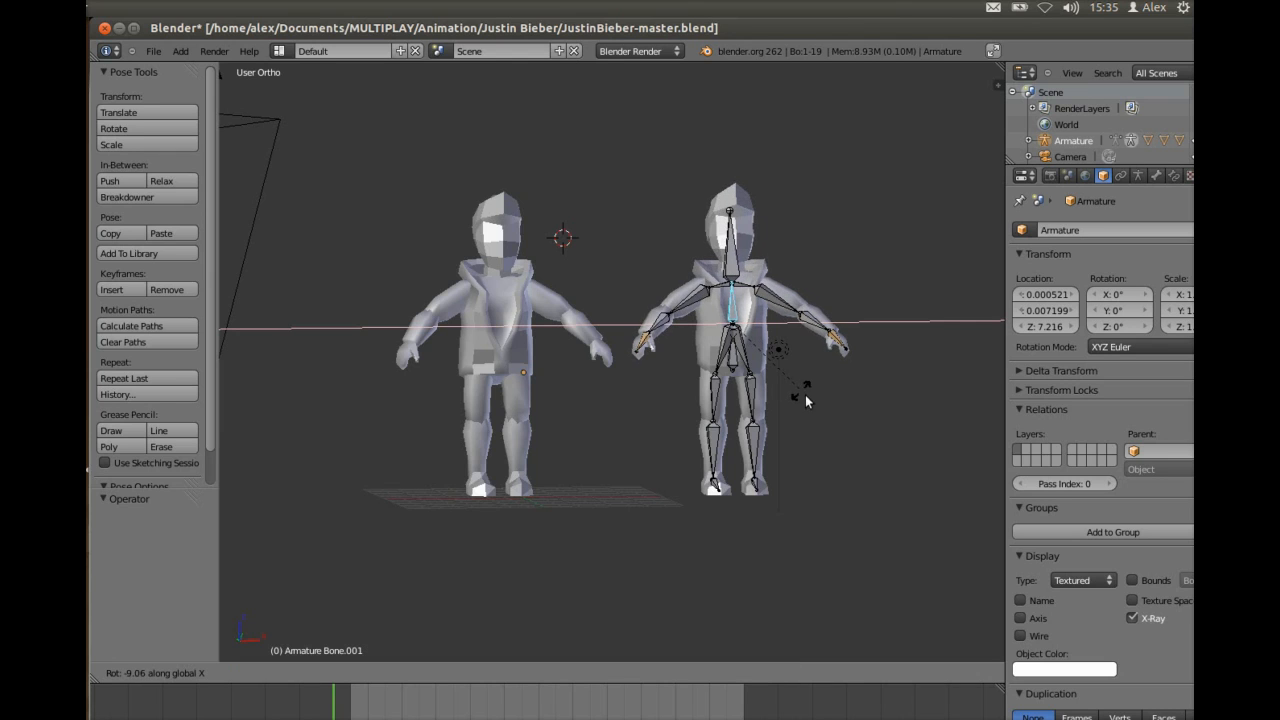
right_click(795, 389)
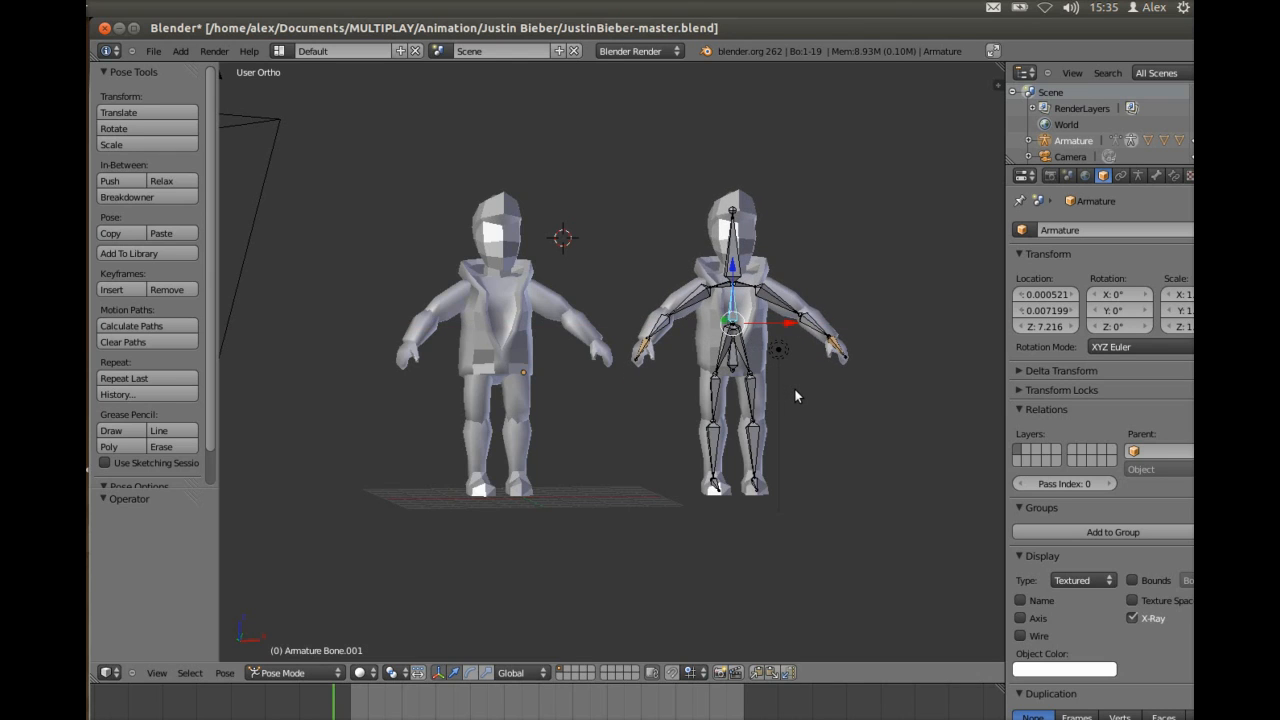
key(r)
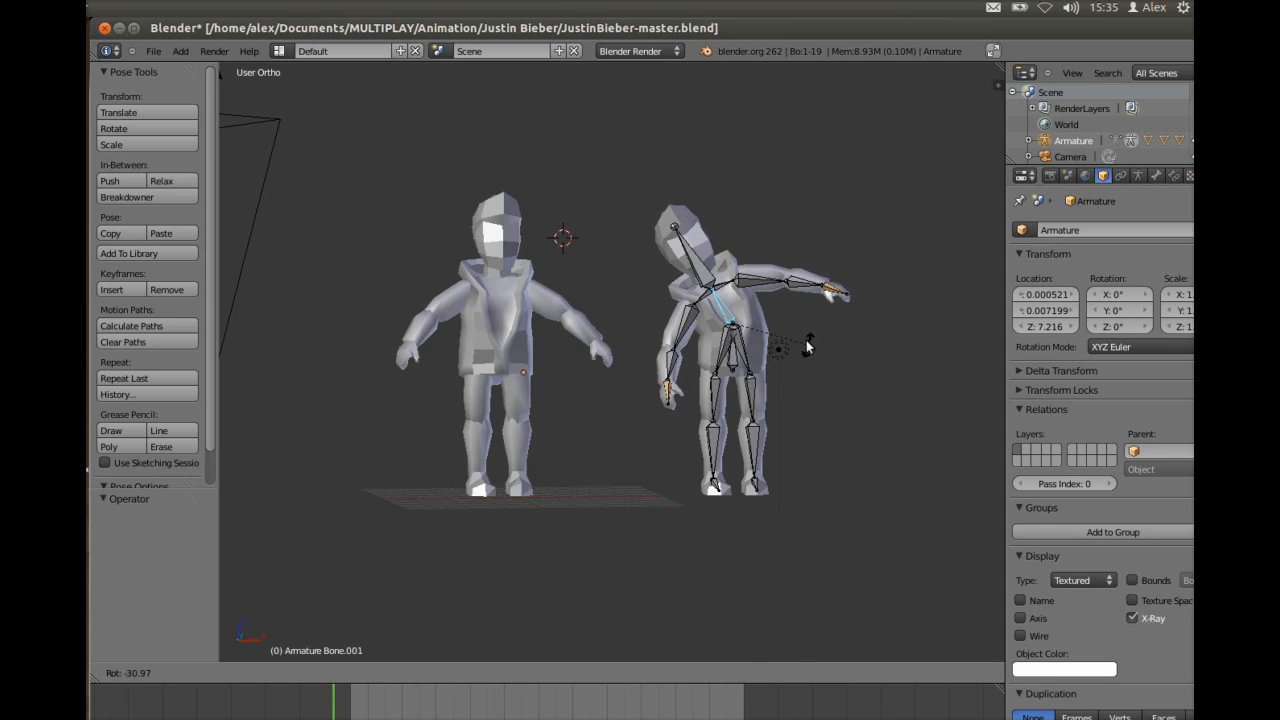
key(z)
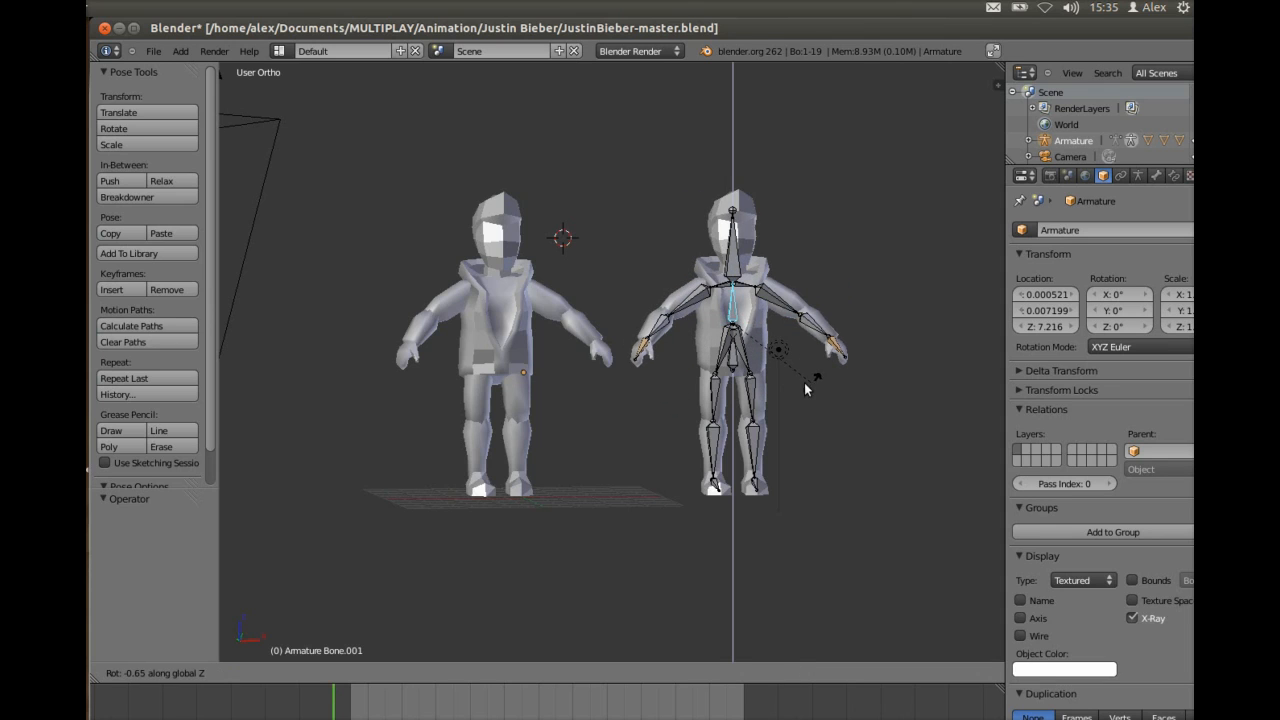
right_click(846, 377)
Try rotating the rigged character's left and right thigh bones.
right_click(761, 394)
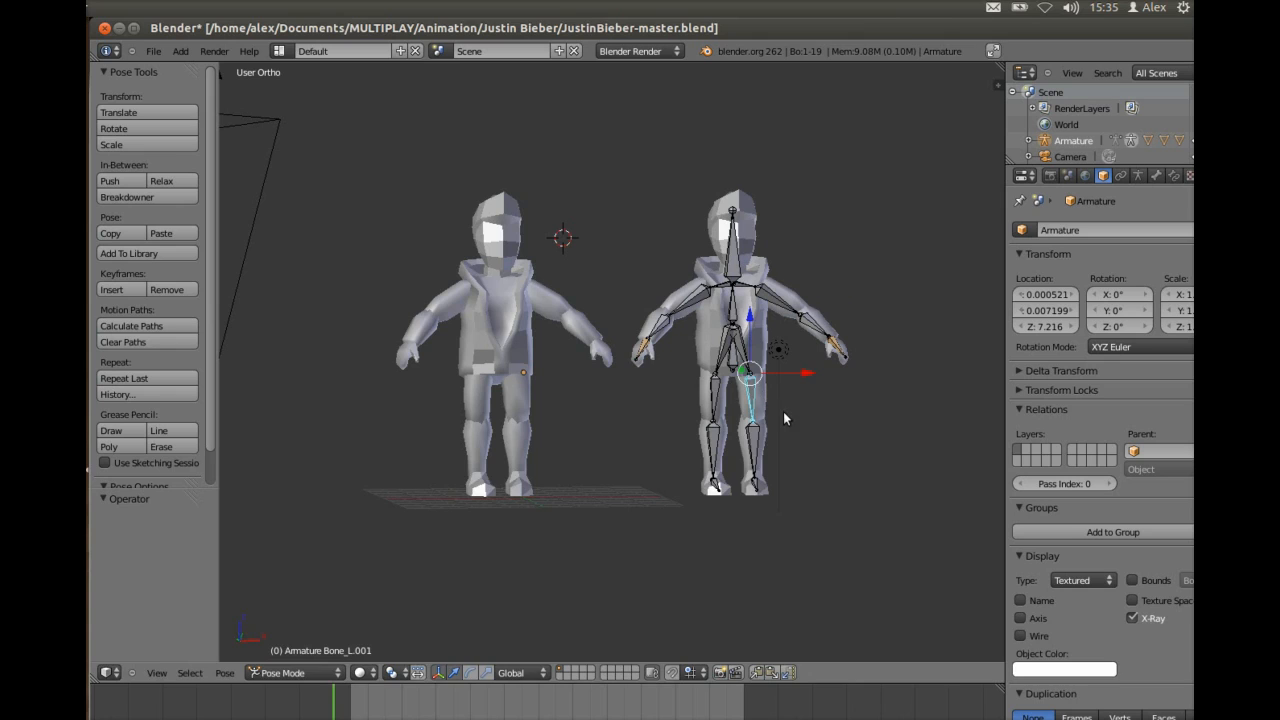
key(r)
key(Escape)
right_click(727, 400)
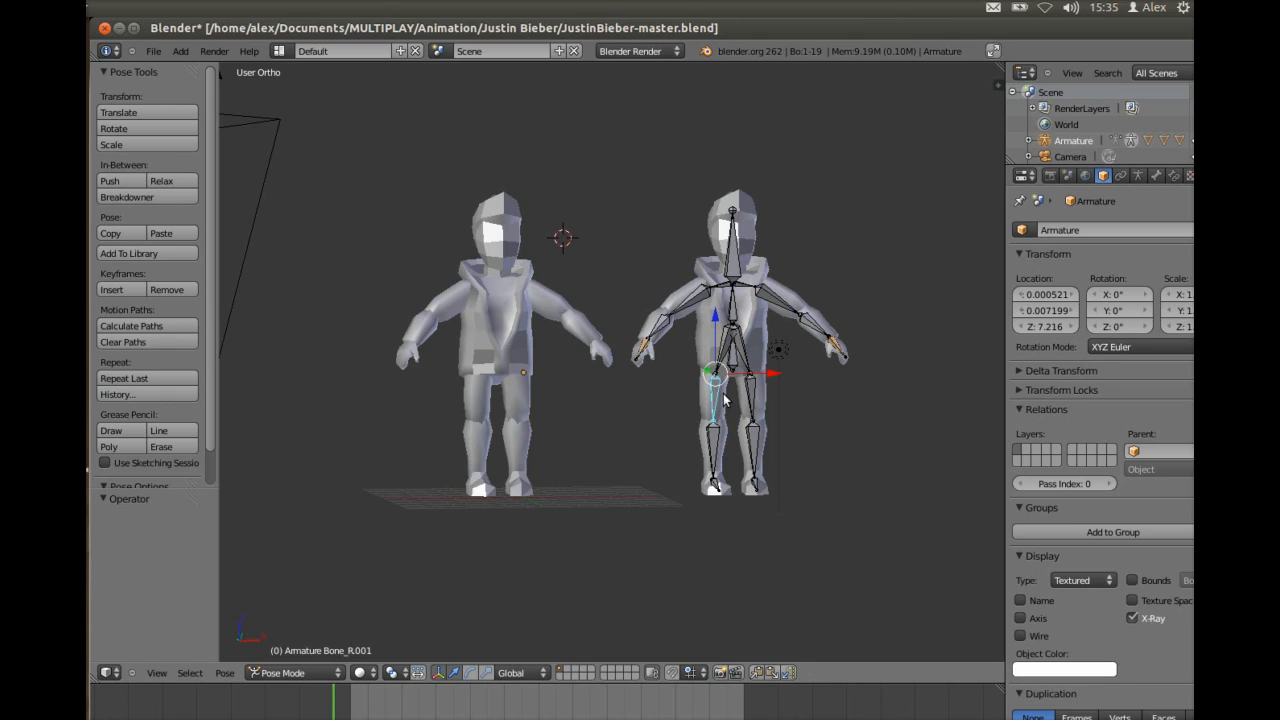
key(r)
key(Escape)
Examine the left hand bone's IK constraint, the available constraint types and the arm bones included in its chain.
right_click(838, 354)
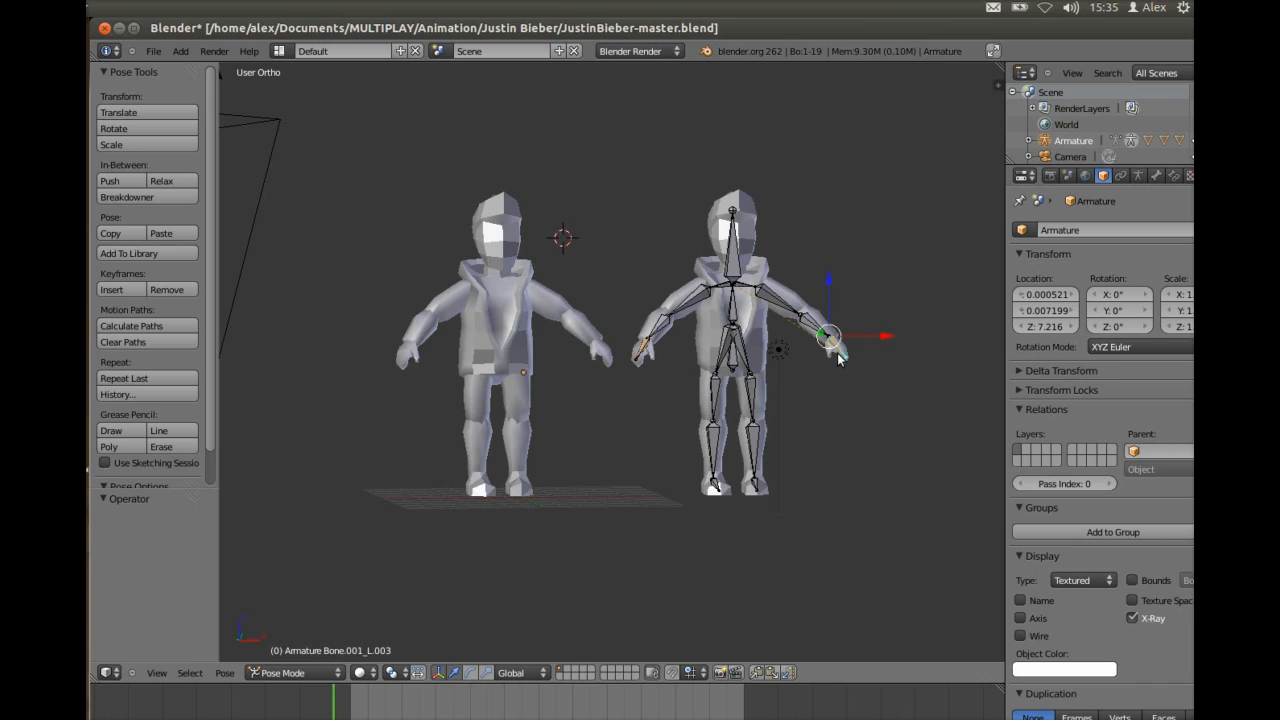
click(1174, 177)
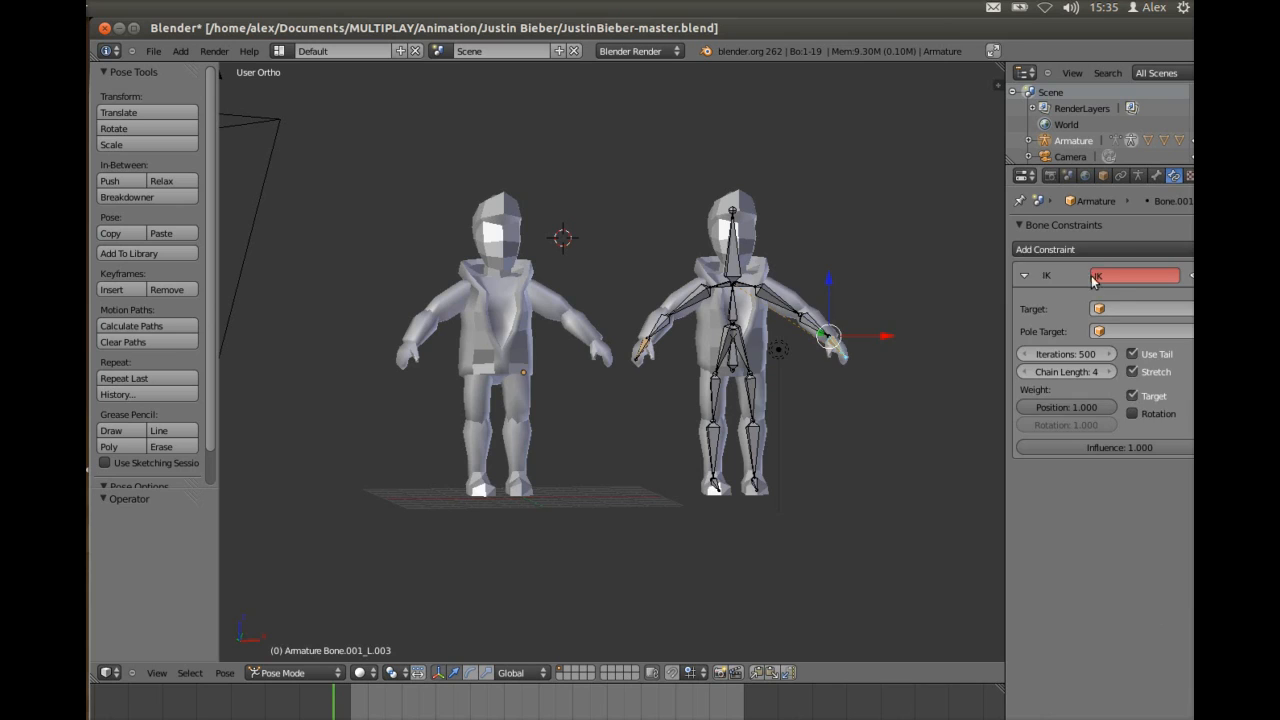
click(1097, 250)
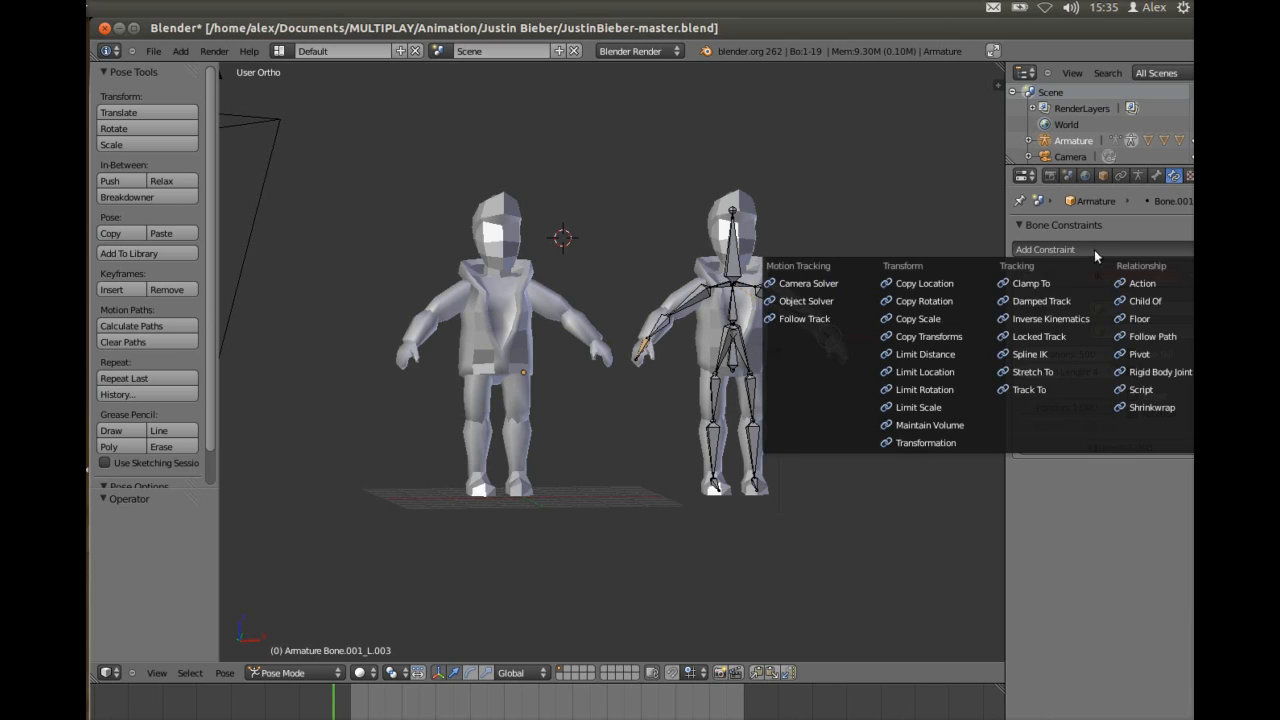
click(1046, 319)
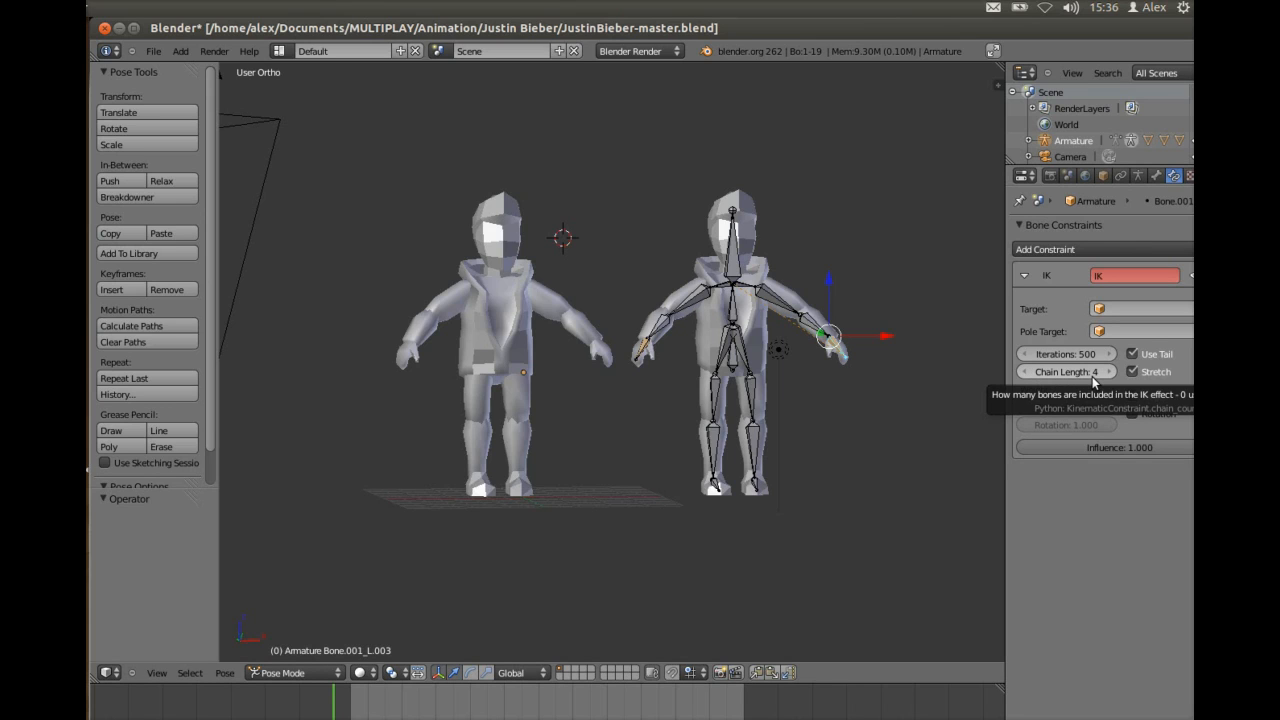
right_click(808, 325)
right_click(745, 290)
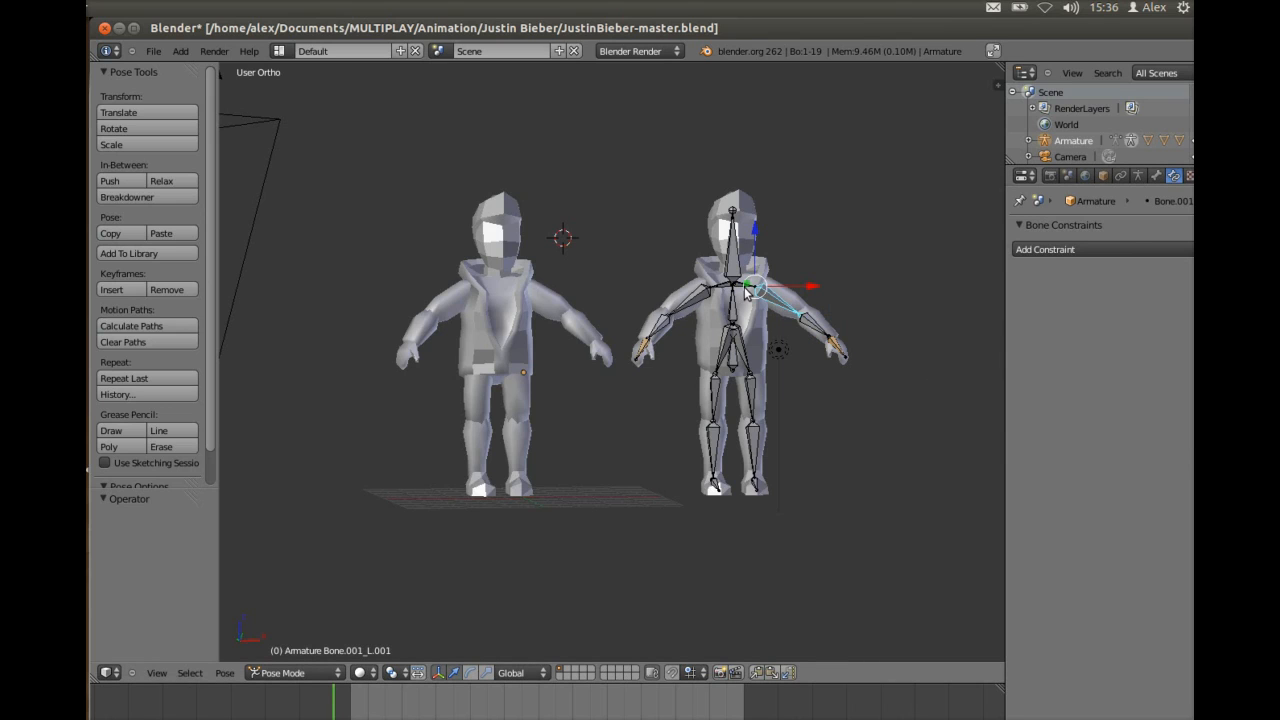
right_click(745, 290)
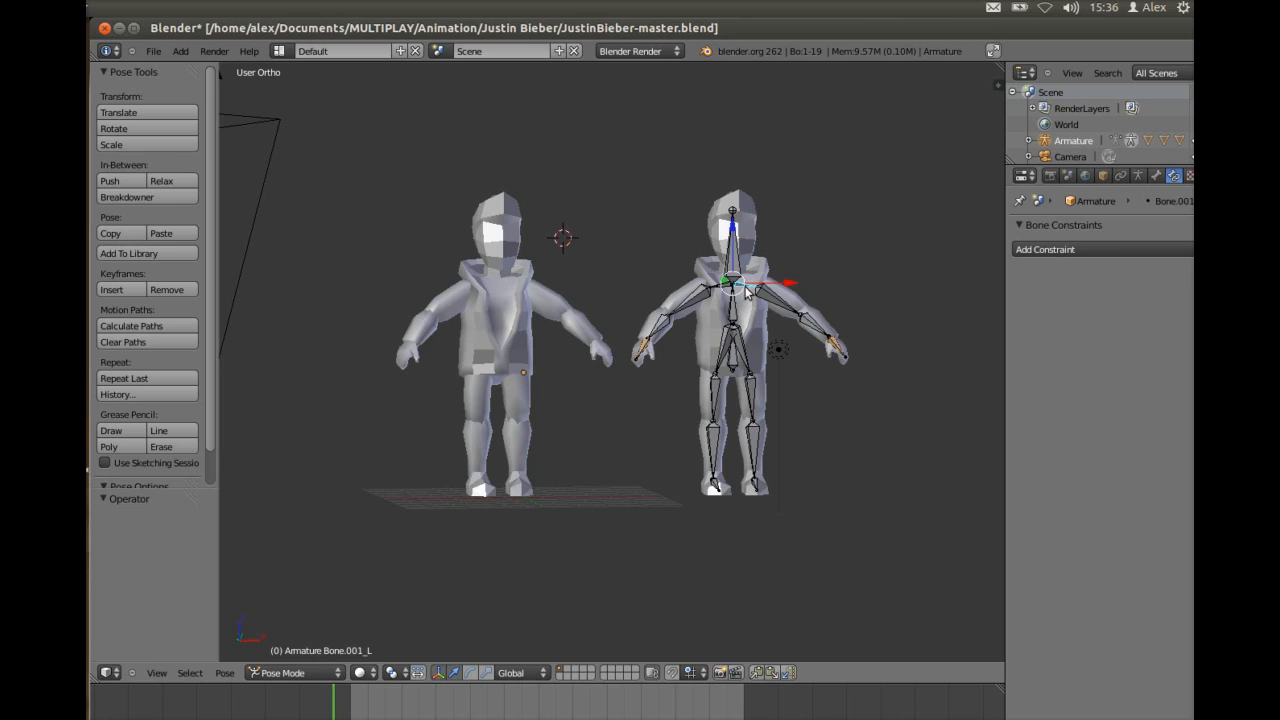
right_click(840, 357)
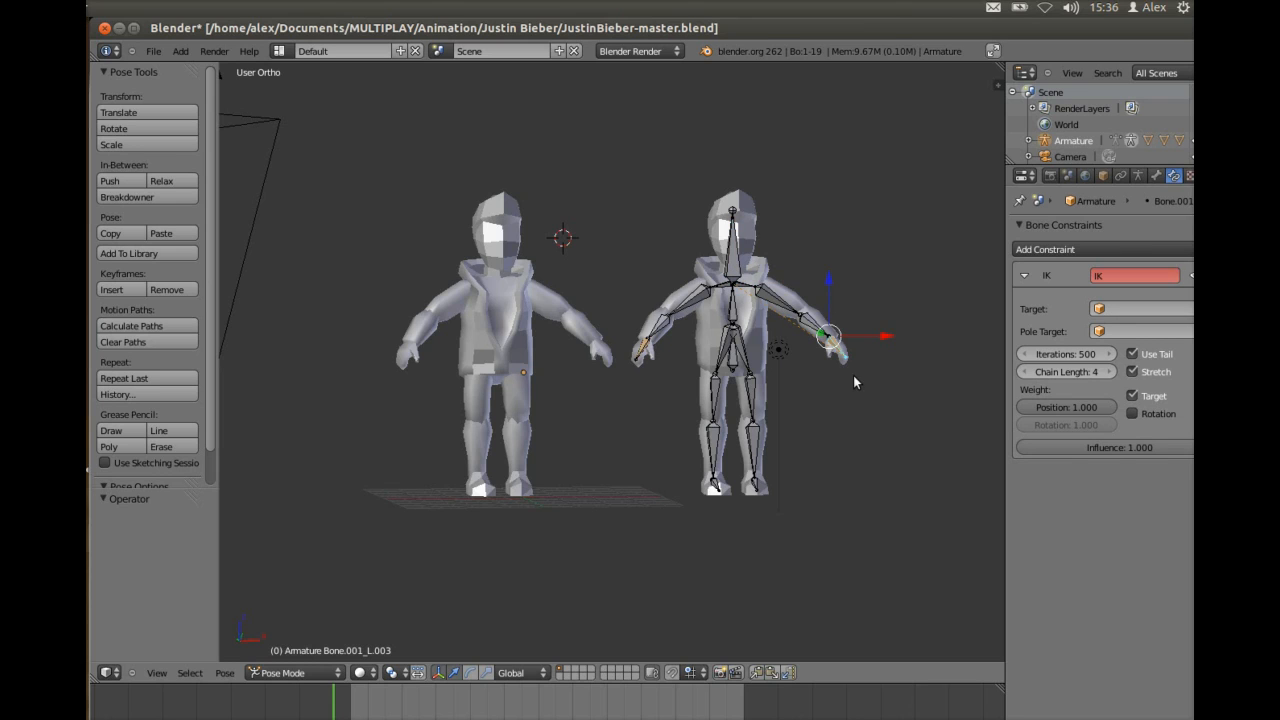
Test the left arm's IK by moving the hand bone, both before and after setting the chain length to 2.
key(g)
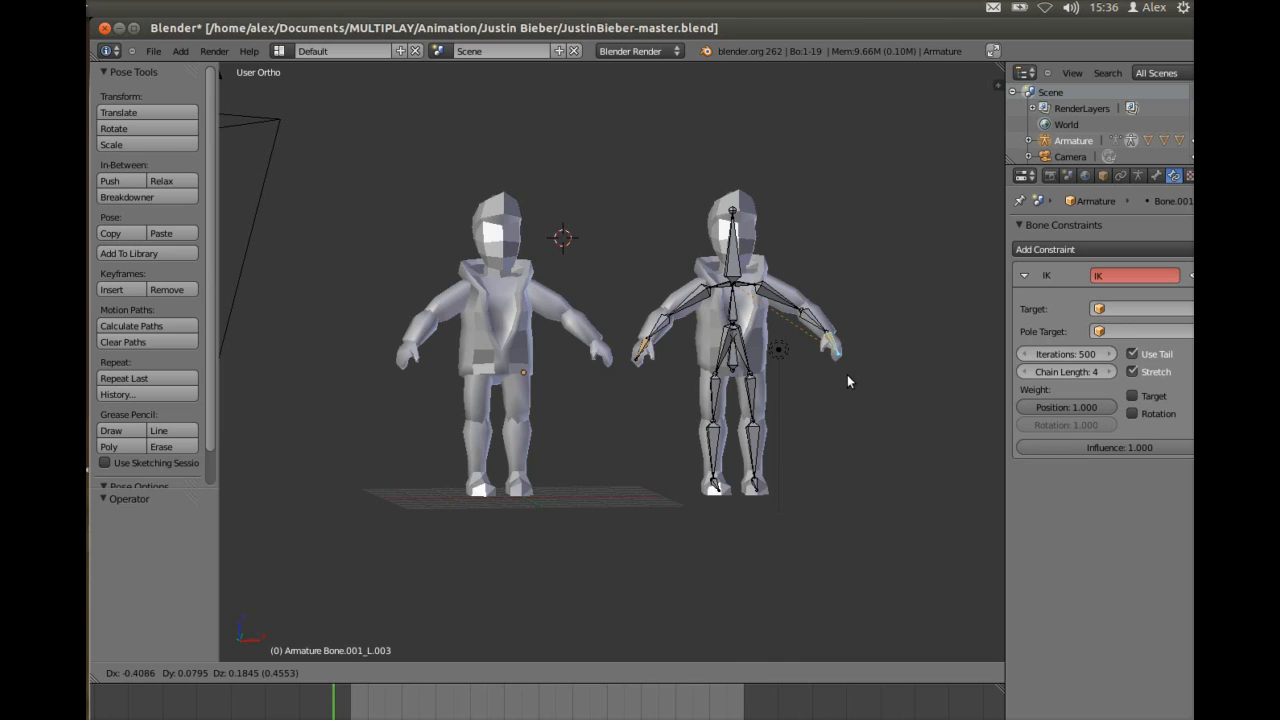
click(847, 374)
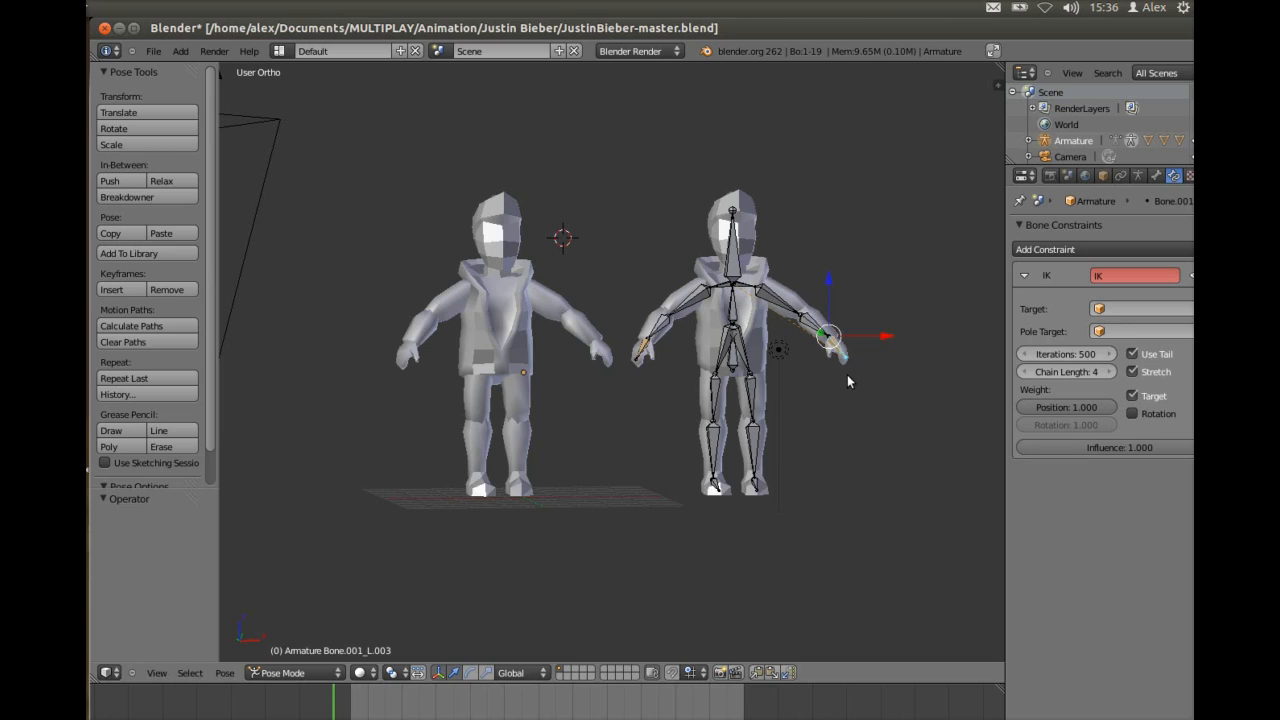
click(1024, 377)
key(g)
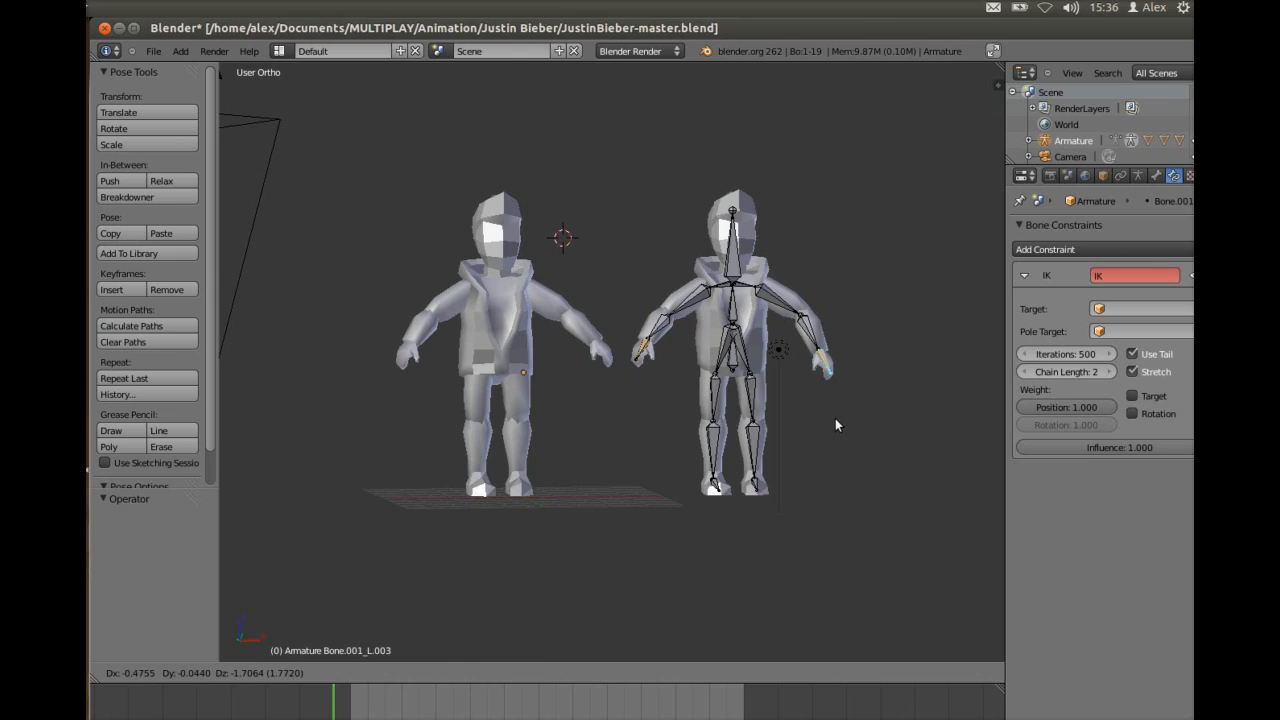
click(836, 415)
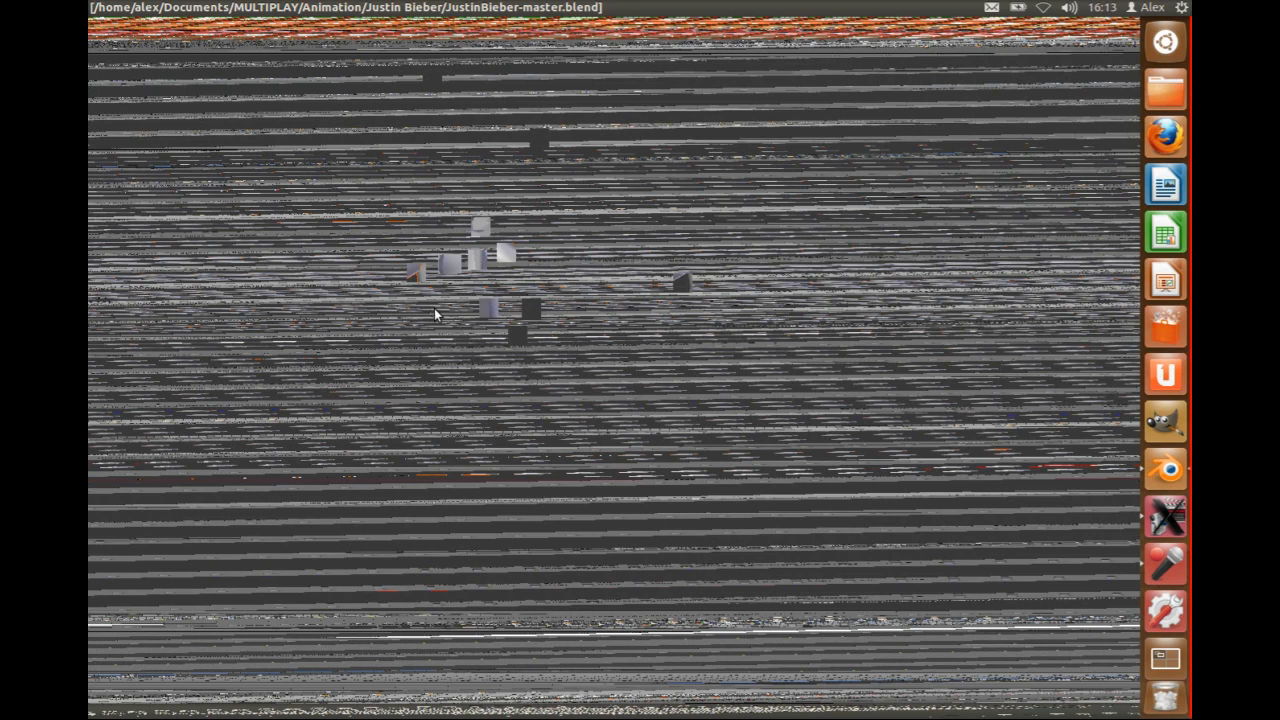
Try moving the upper arm and forearm meshes of the unrigged character.
key(g)
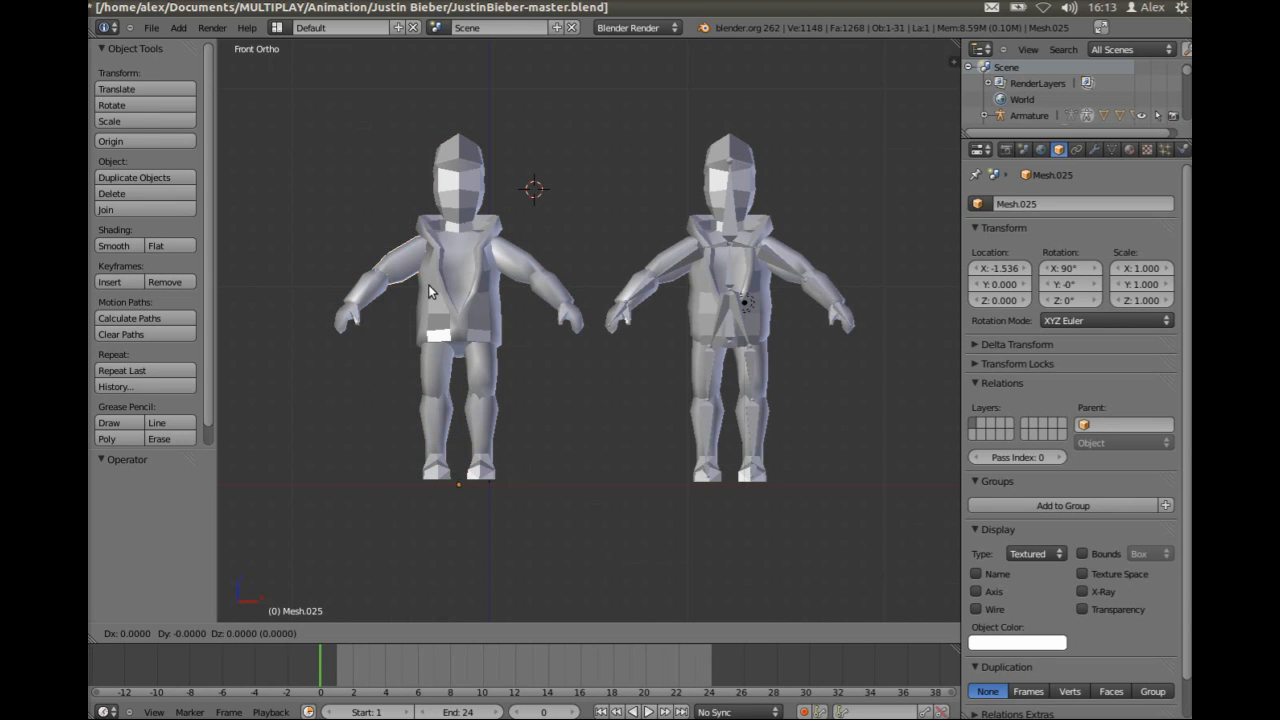
right_click(363, 258)
right_click(364, 285)
key(g)
key(Escape)
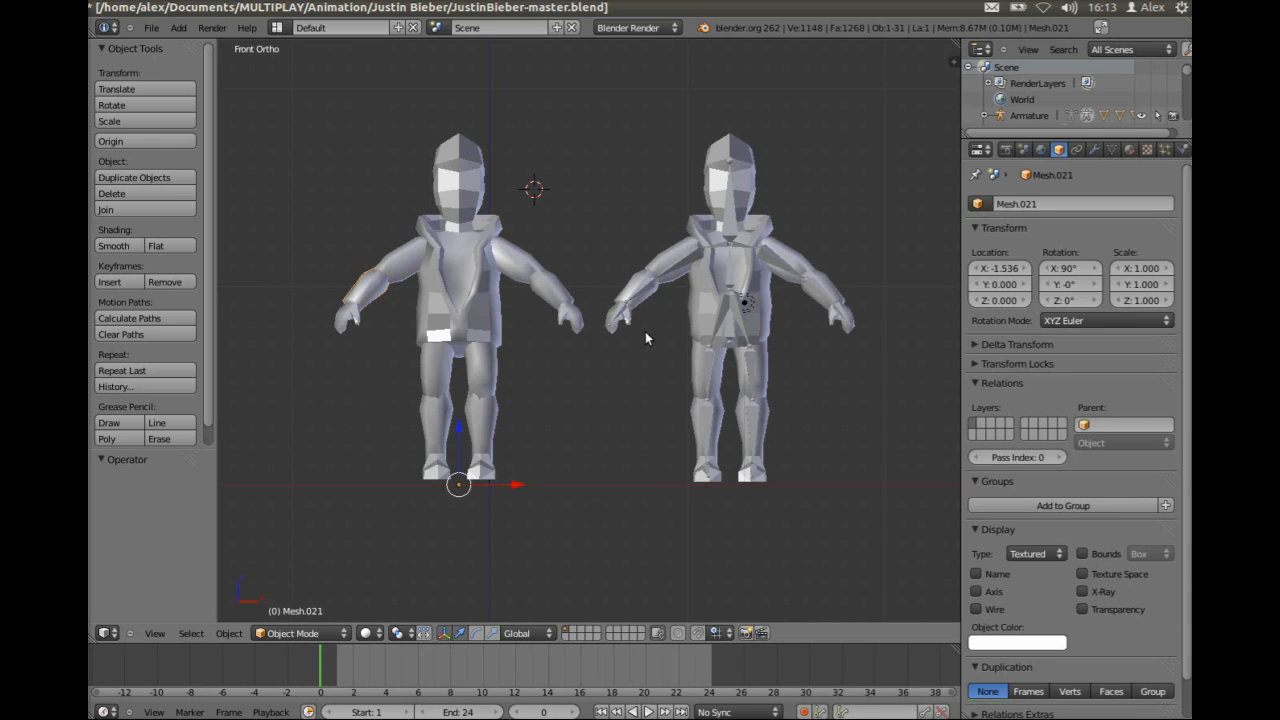
Delete the whole rigged character together with its armature, keeping the unrigged copy.
right_click(690, 260)
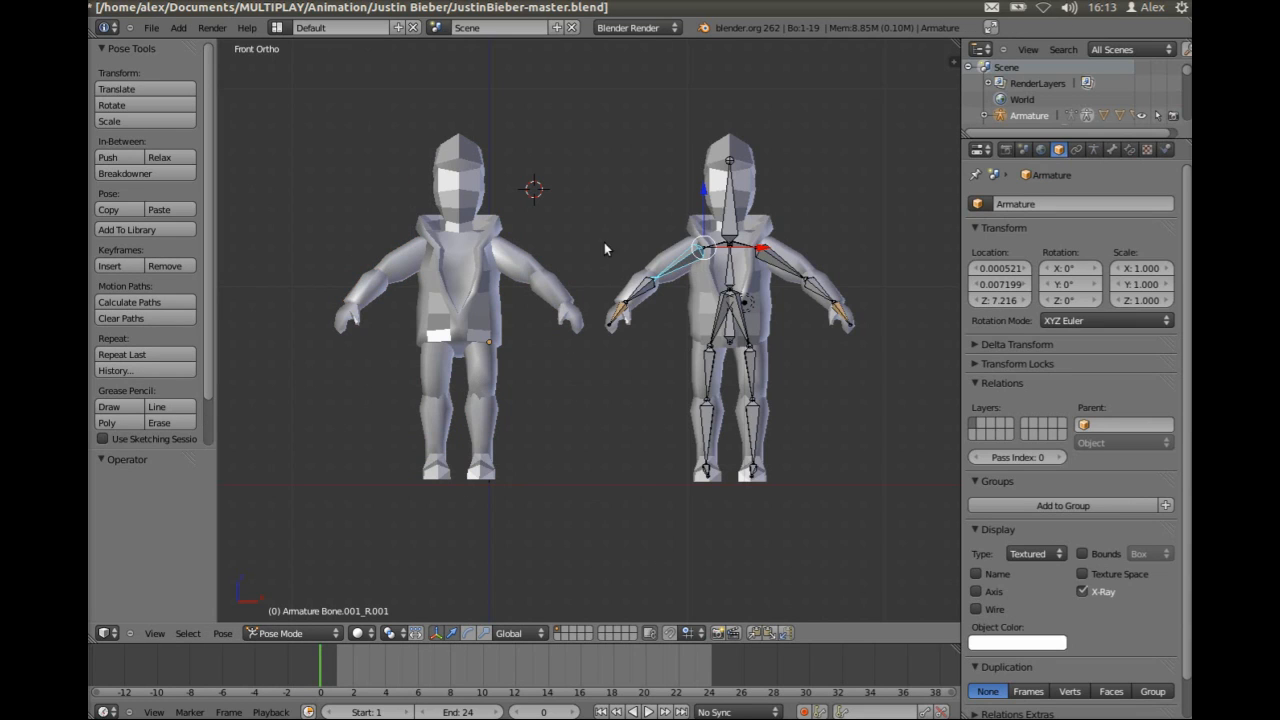
right_click(724, 150)
key(b)
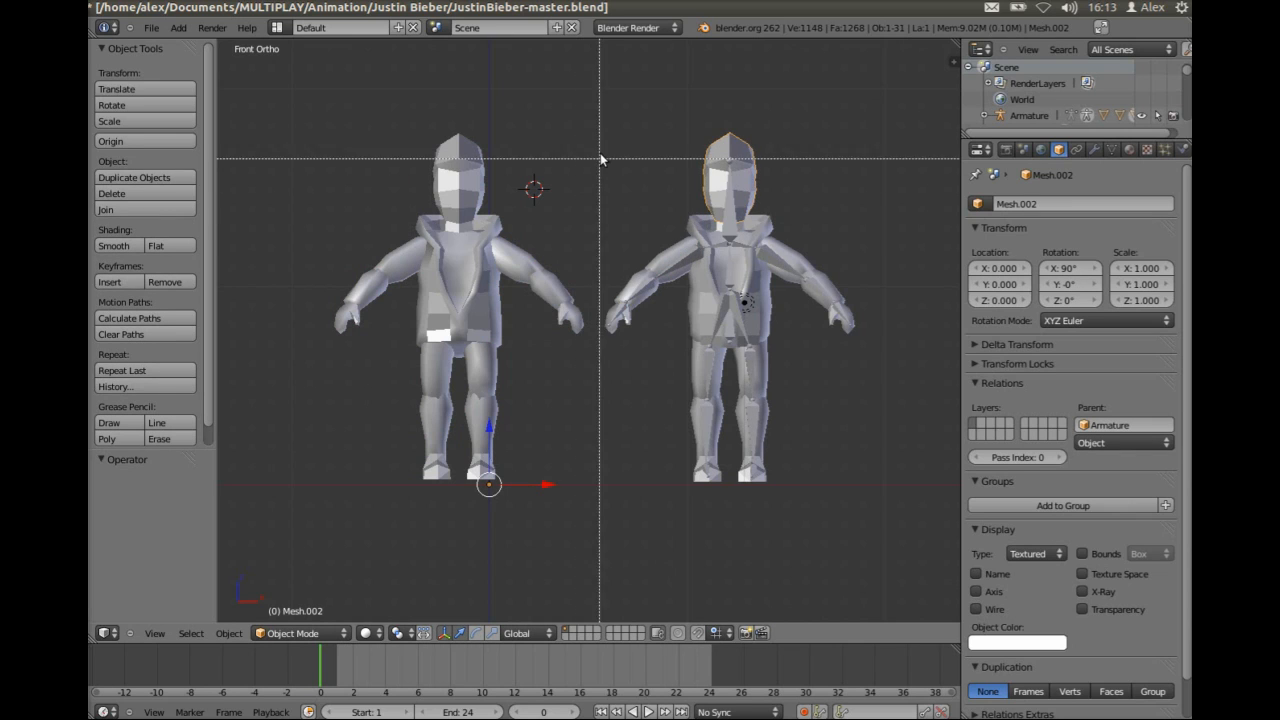
drag(600, 114, 883, 557)
key(x)
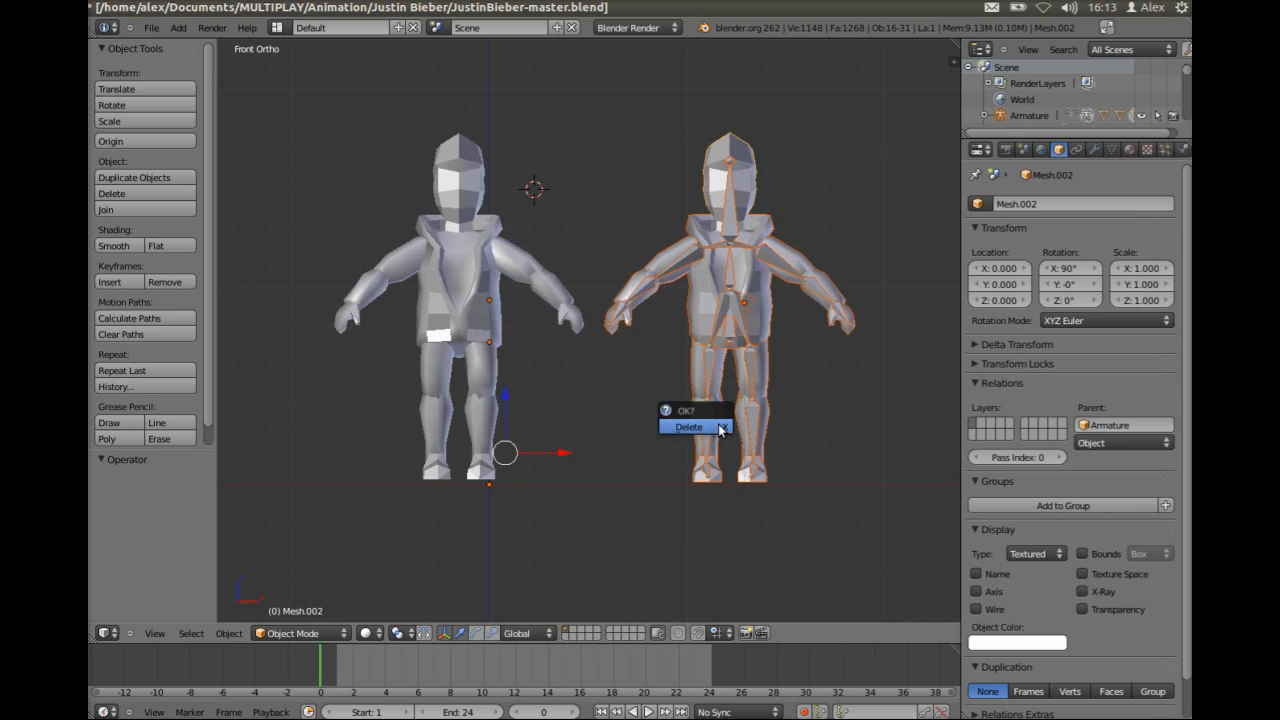
click(718, 430)
Place the 3D cursor at the centre of the remaining character's face and add a single-bone armature there.
shift+middle_drag(503, 366, 600, 391)
scroll(553, 265, up, 1)
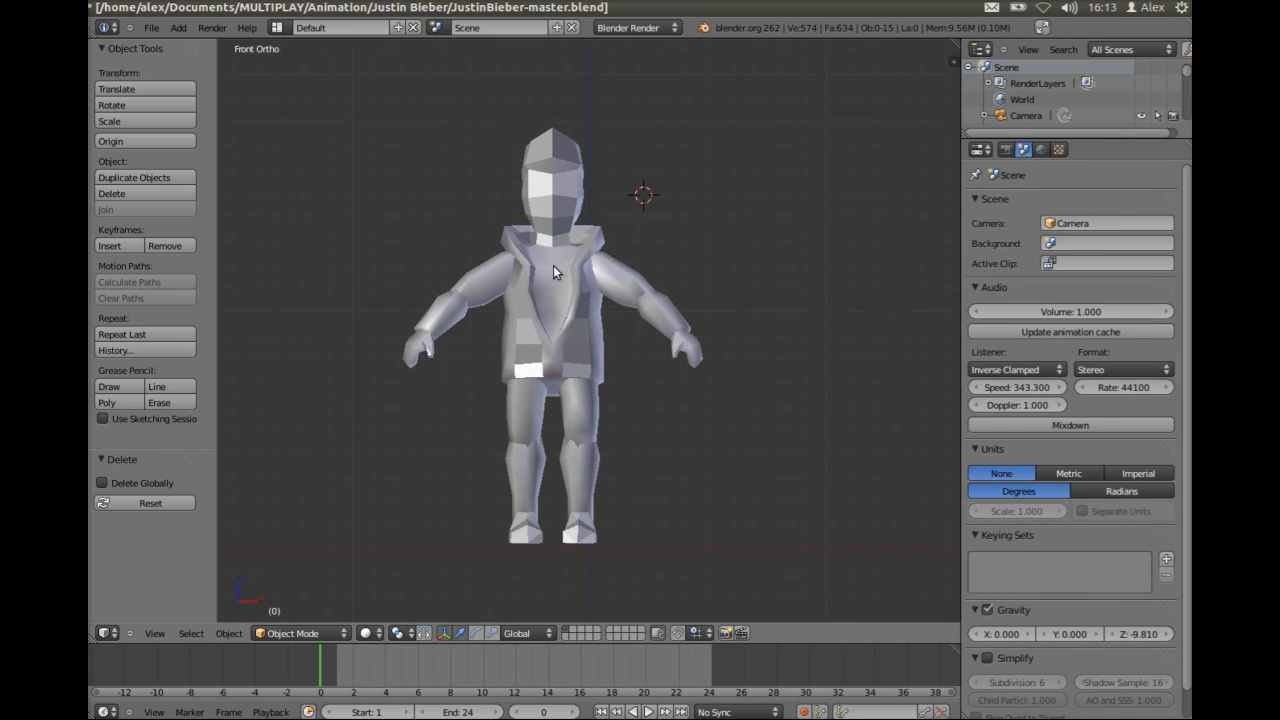
mouse_move(566, 302)
shift+middle_down()
mouse_move(572, 267)
mouse_move(578, 312)
shift+middle_up()
scroll(568, 256, up, 1)
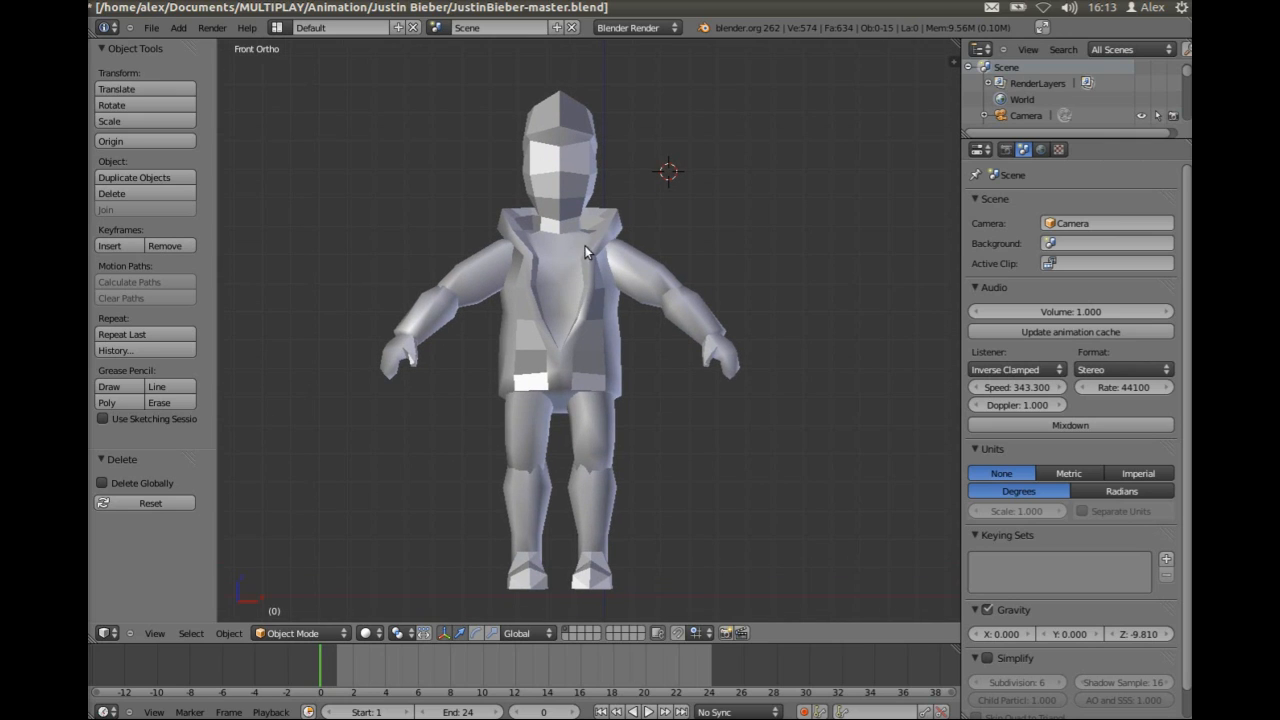
click(559, 170)
click(557, 162)
click(558, 170)
click(178, 28)
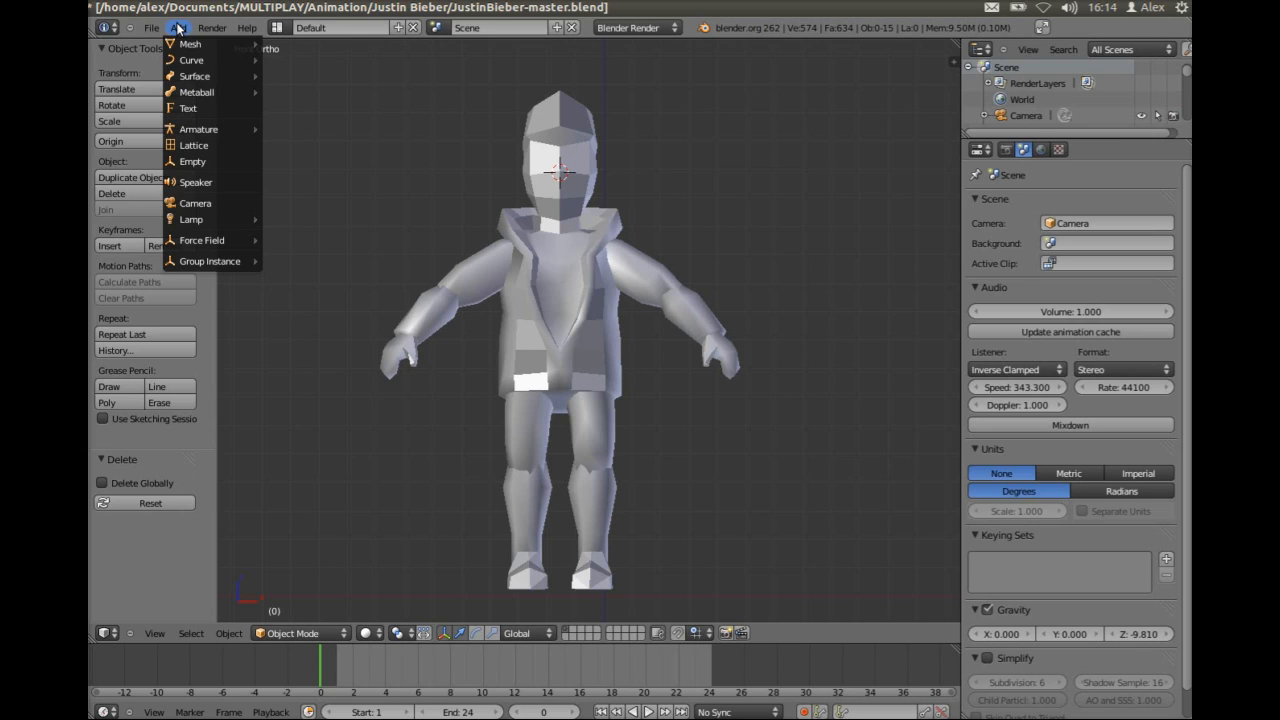
mouse_move(206, 129)
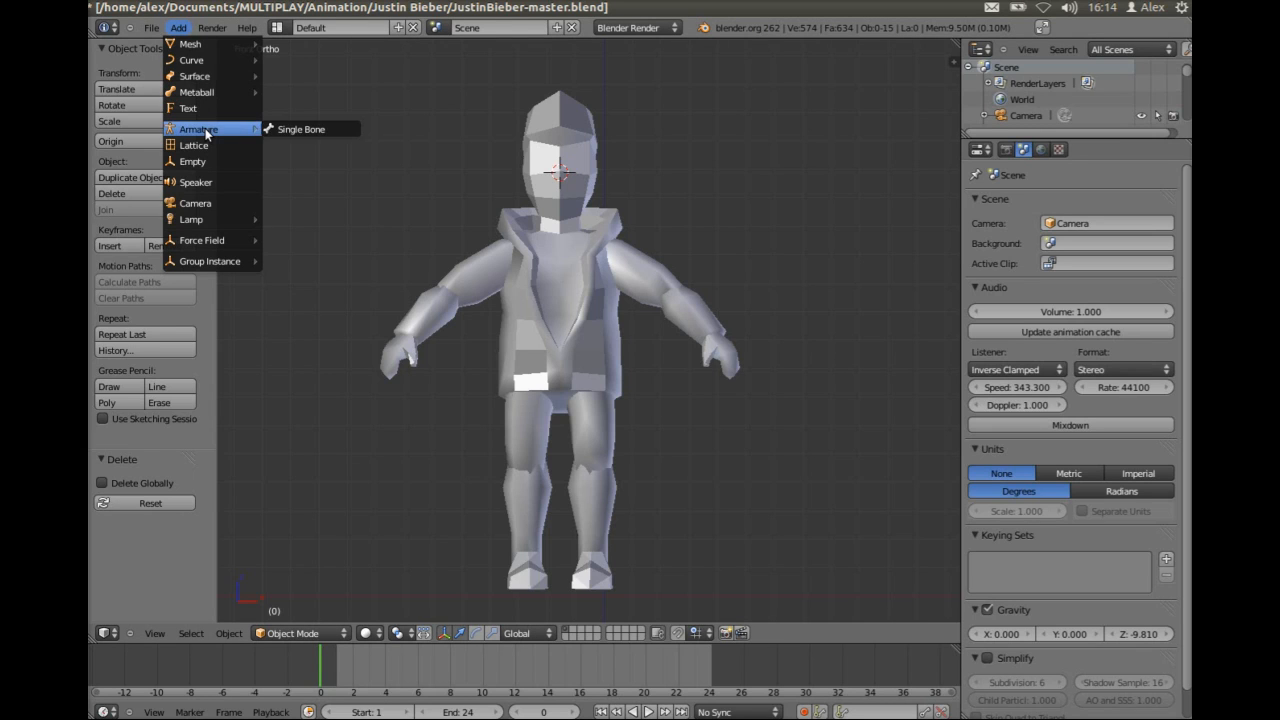
click(322, 137)
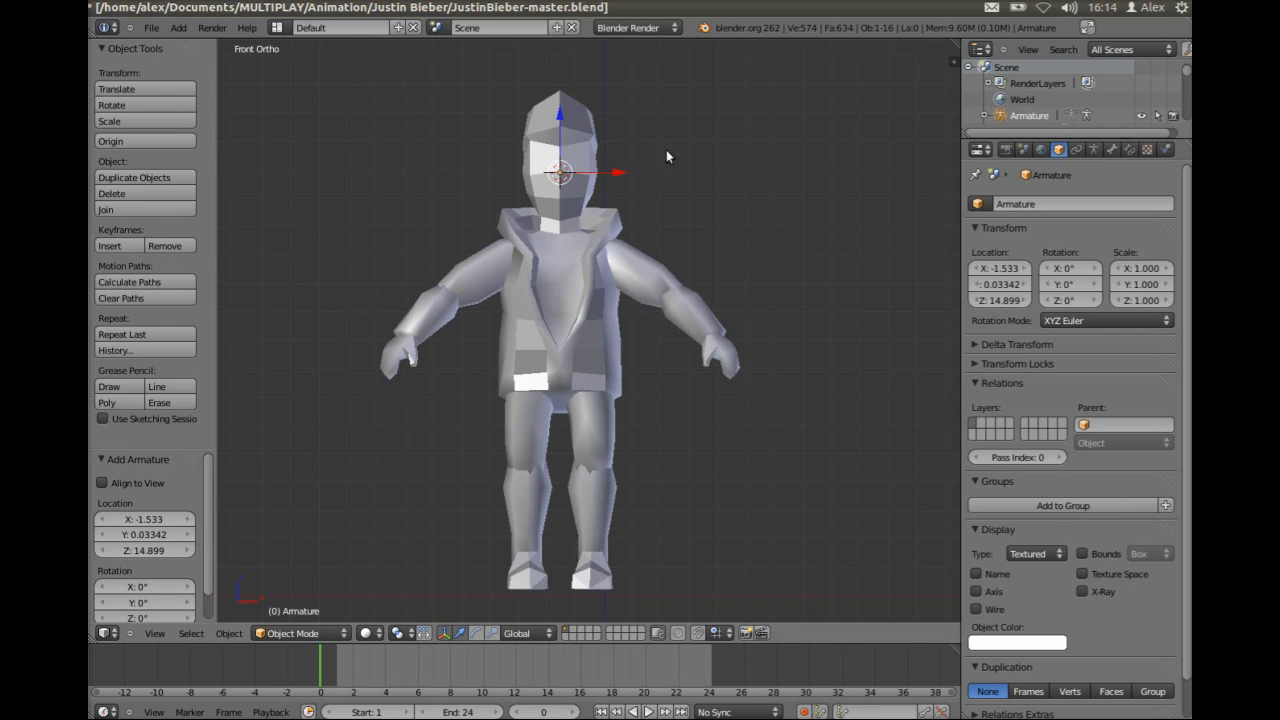
Enable X-Ray display for the new armature so its bone shows through the head mesh.
click(1093, 150)
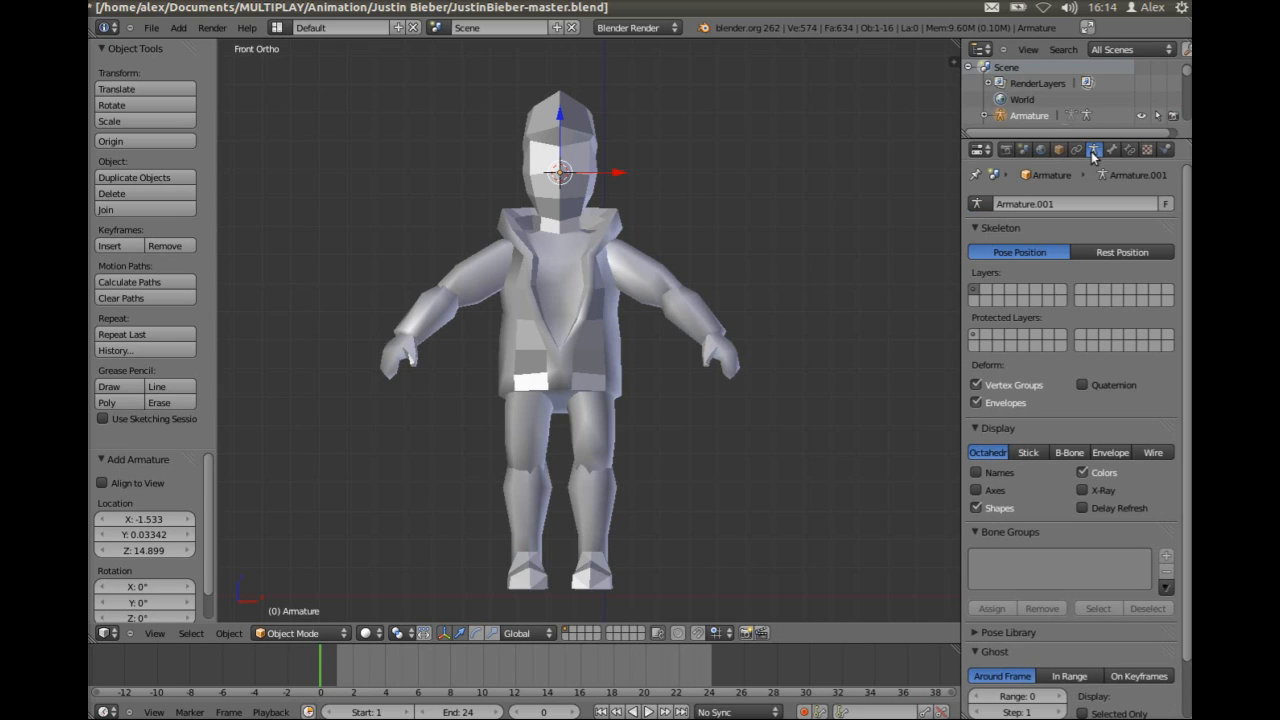
click(1102, 490)
scroll(529, 150, up, 2)
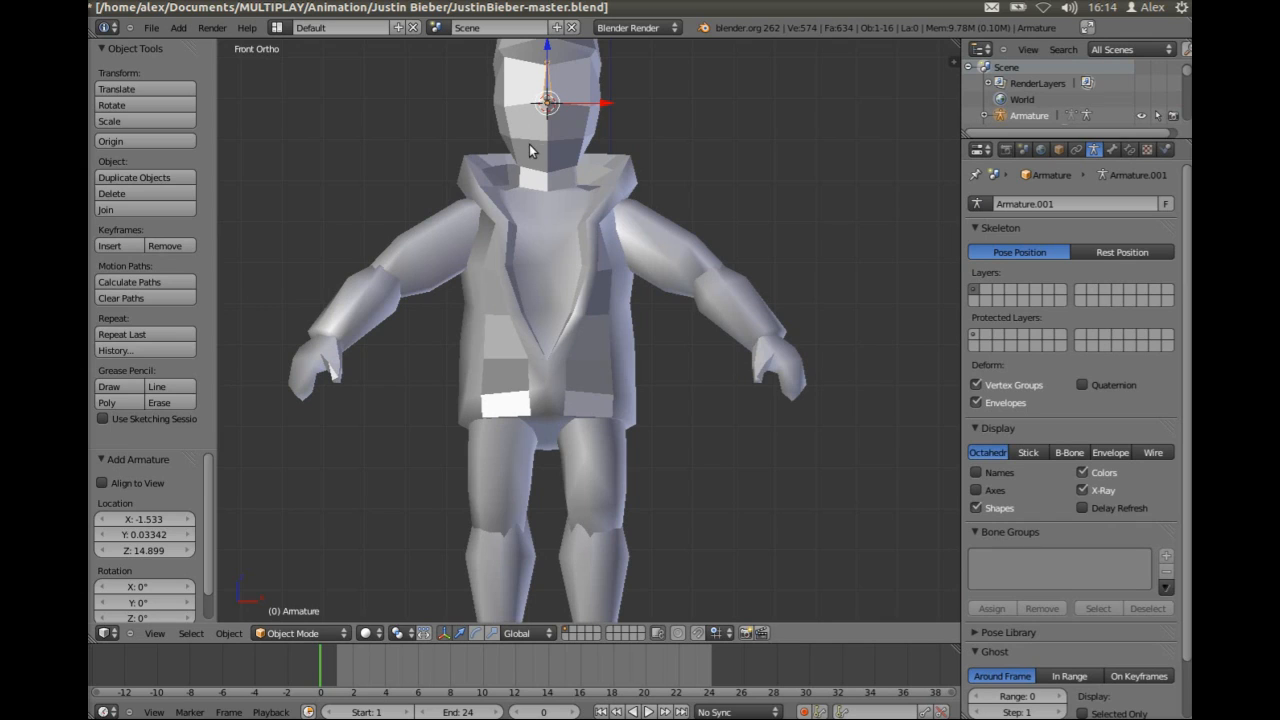
shift+middle_drag(560, 110, 599, 283)
scroll(600, 283, up, 4)
shift+middle_drag(602, 189, 605, 322)
scroll(605, 322, up, 4)
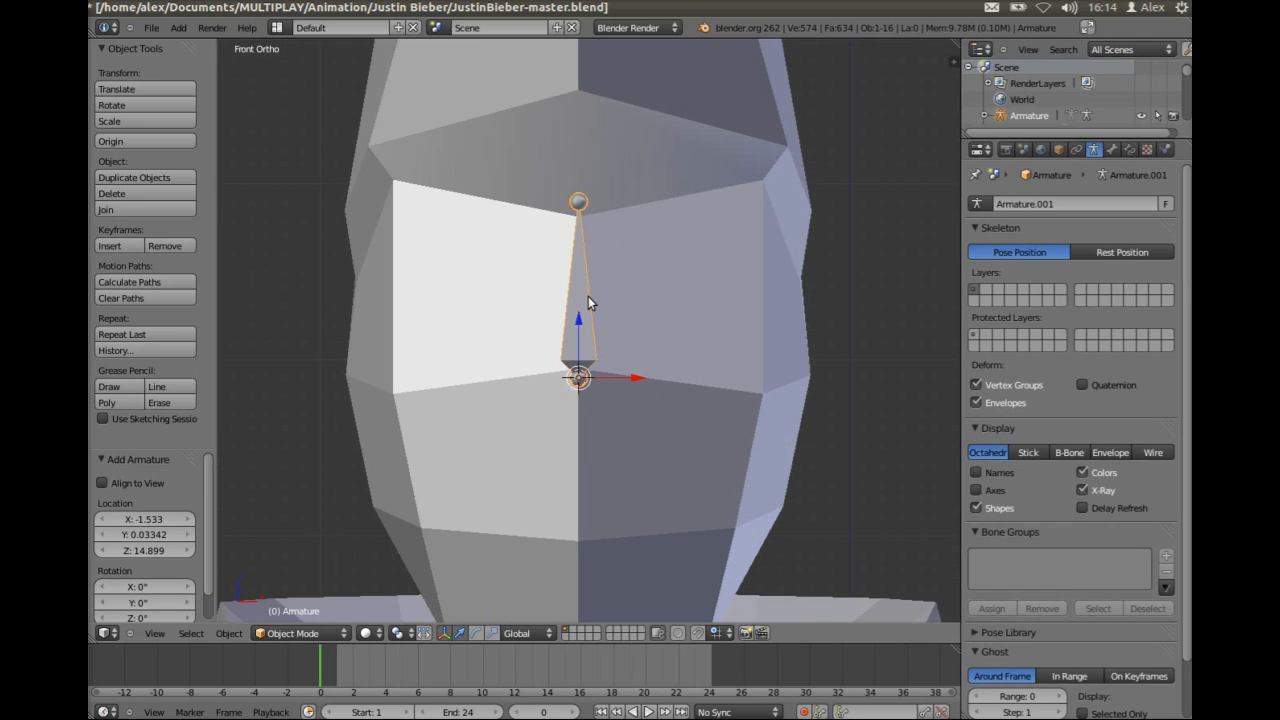
Move the armature straight down along Z by about 7.53 units, from the head to the hips.
scroll(570, 240, down, 10)
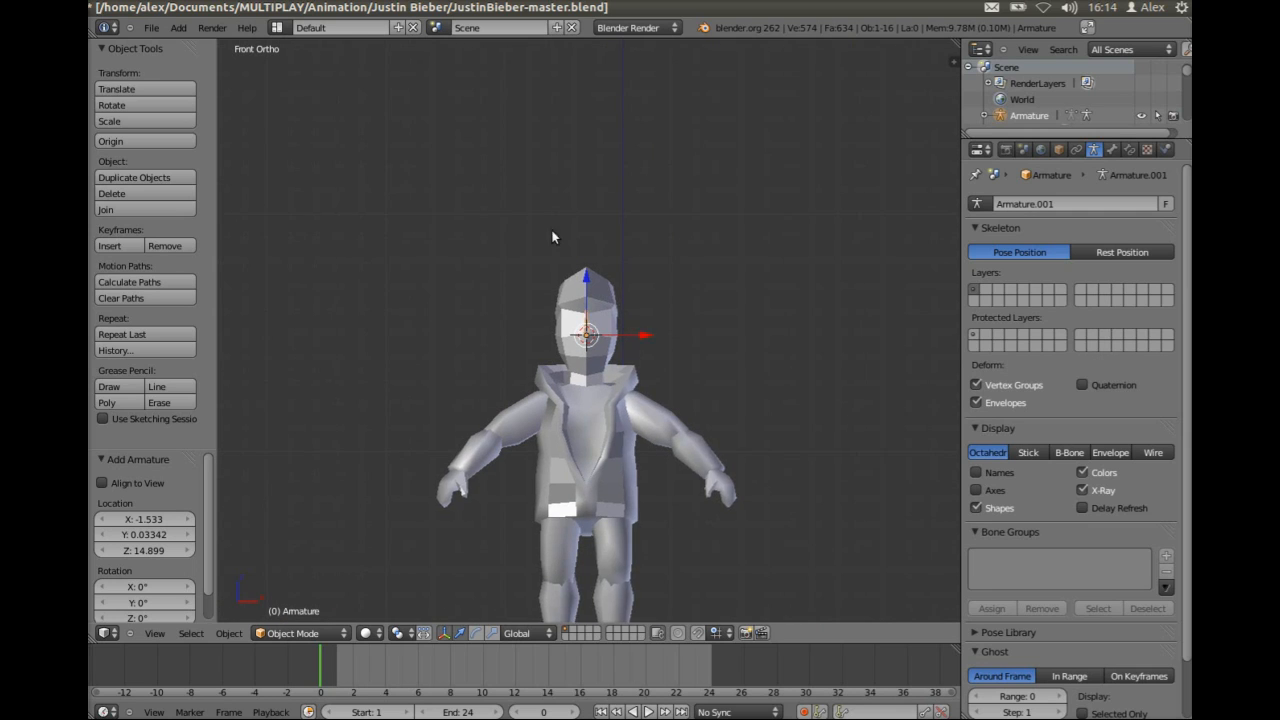
shift+middle_drag(562, 307, 552, 178)
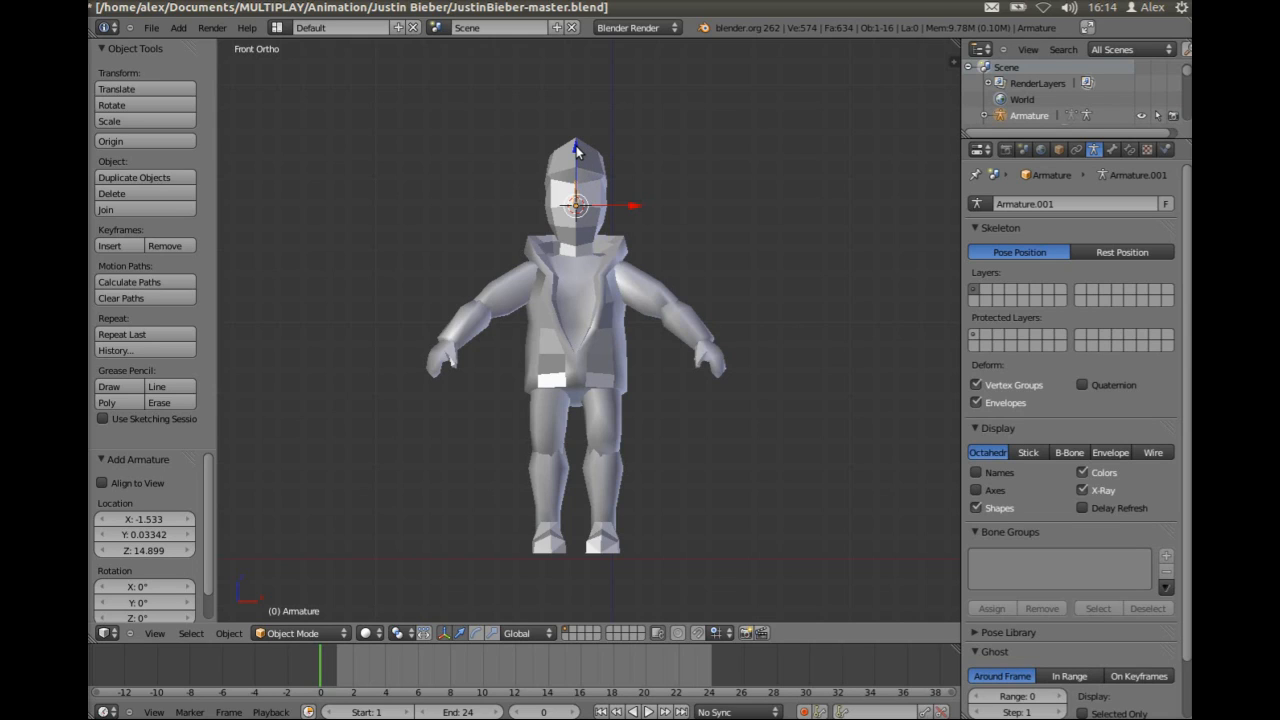
drag(576, 150, 559, 324)
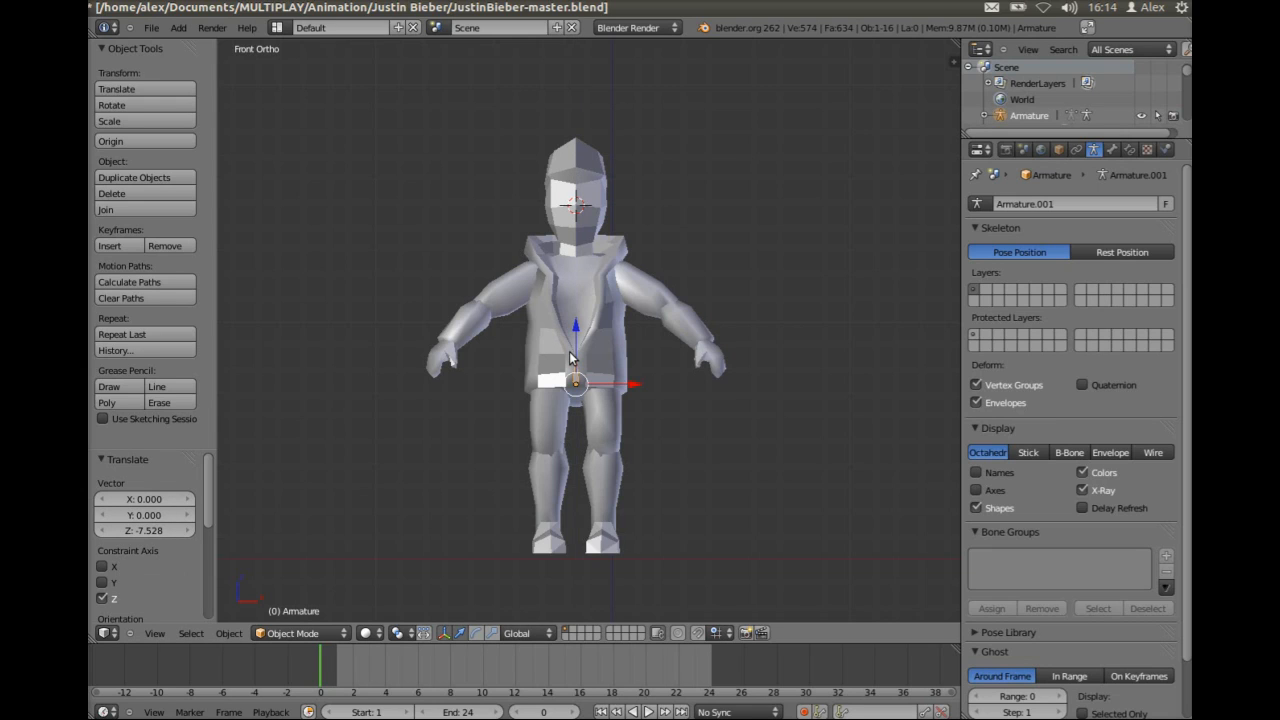
Put the hip armature into Edit Mode.
scroll(570, 358, up, 1)
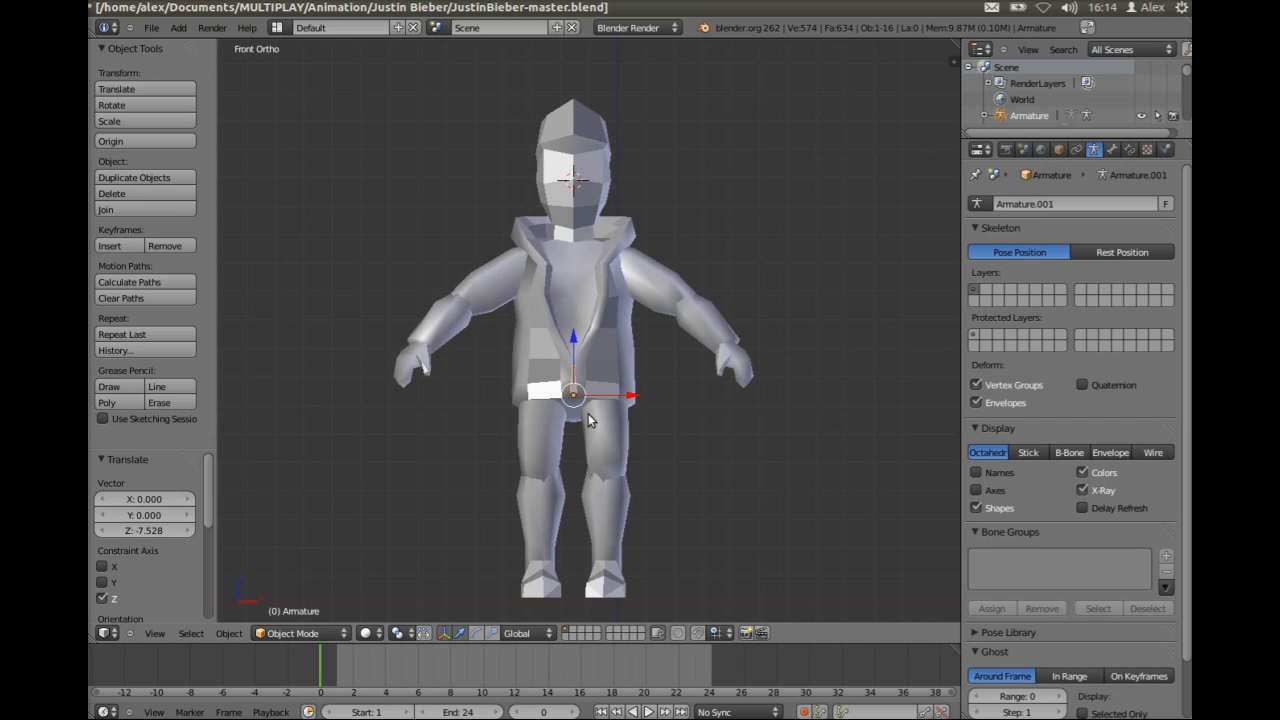
click(308, 634)
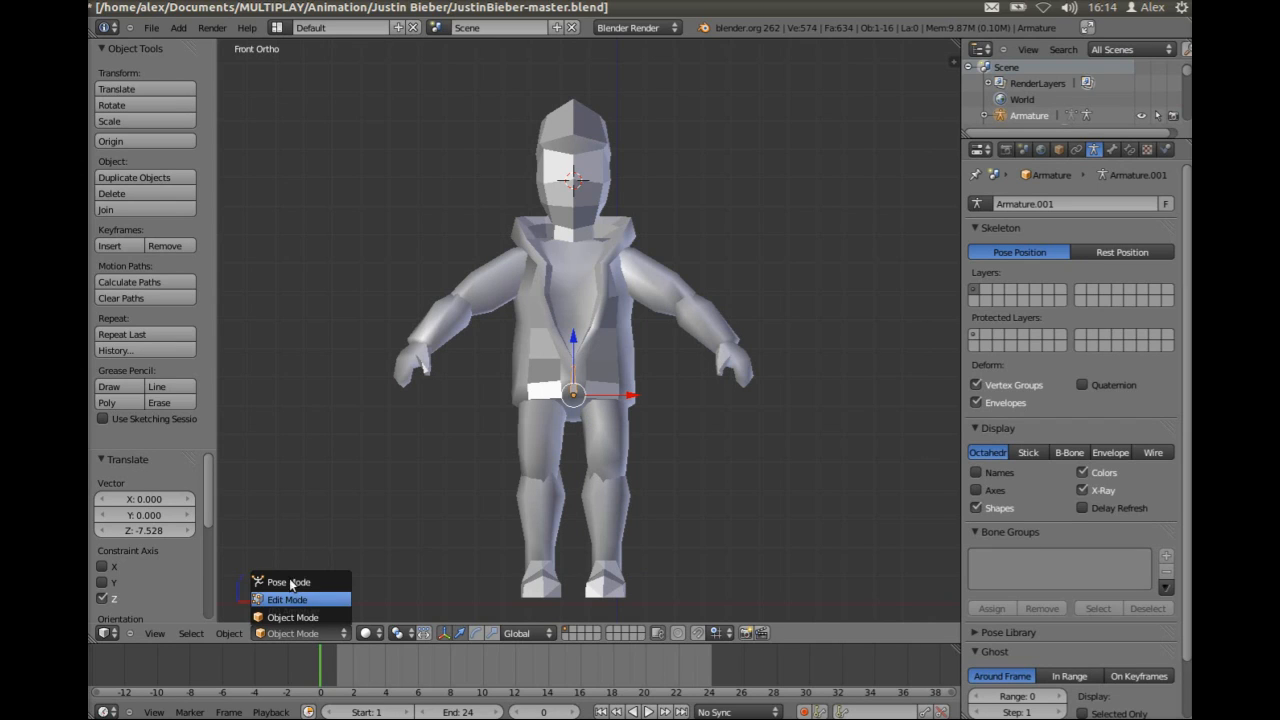
click(296, 600)
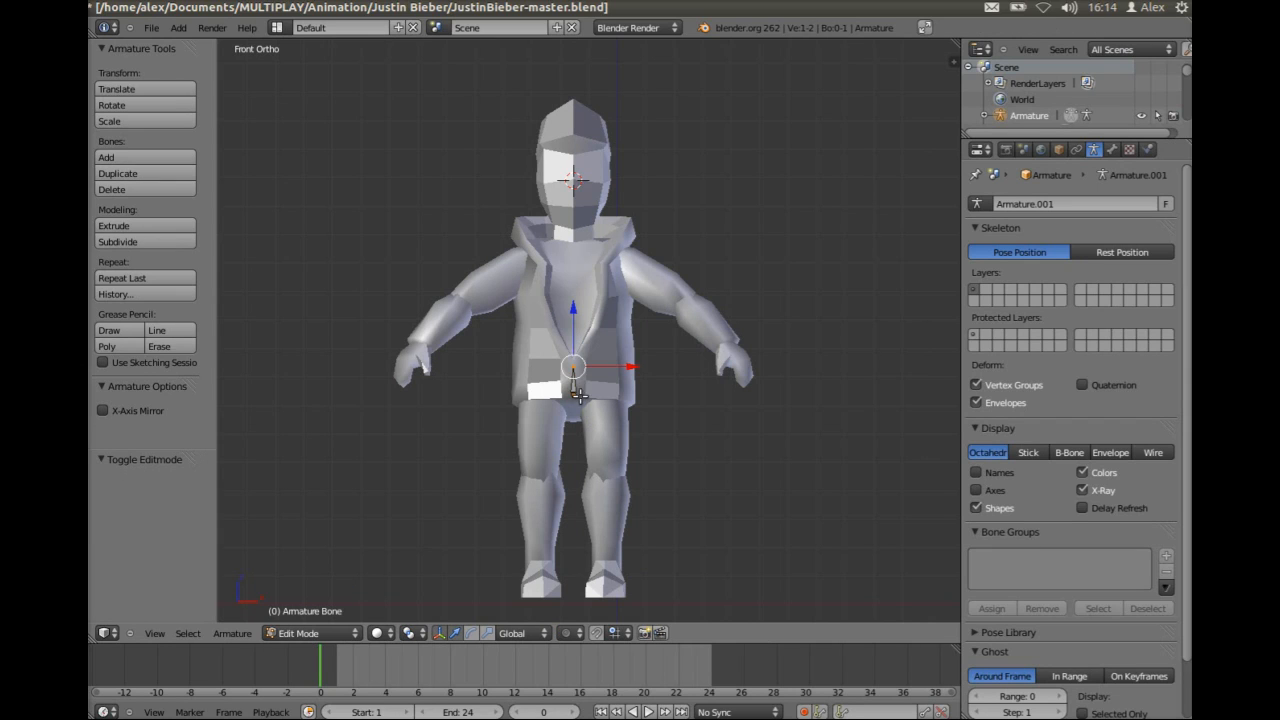
scroll(575, 392, up, 3)
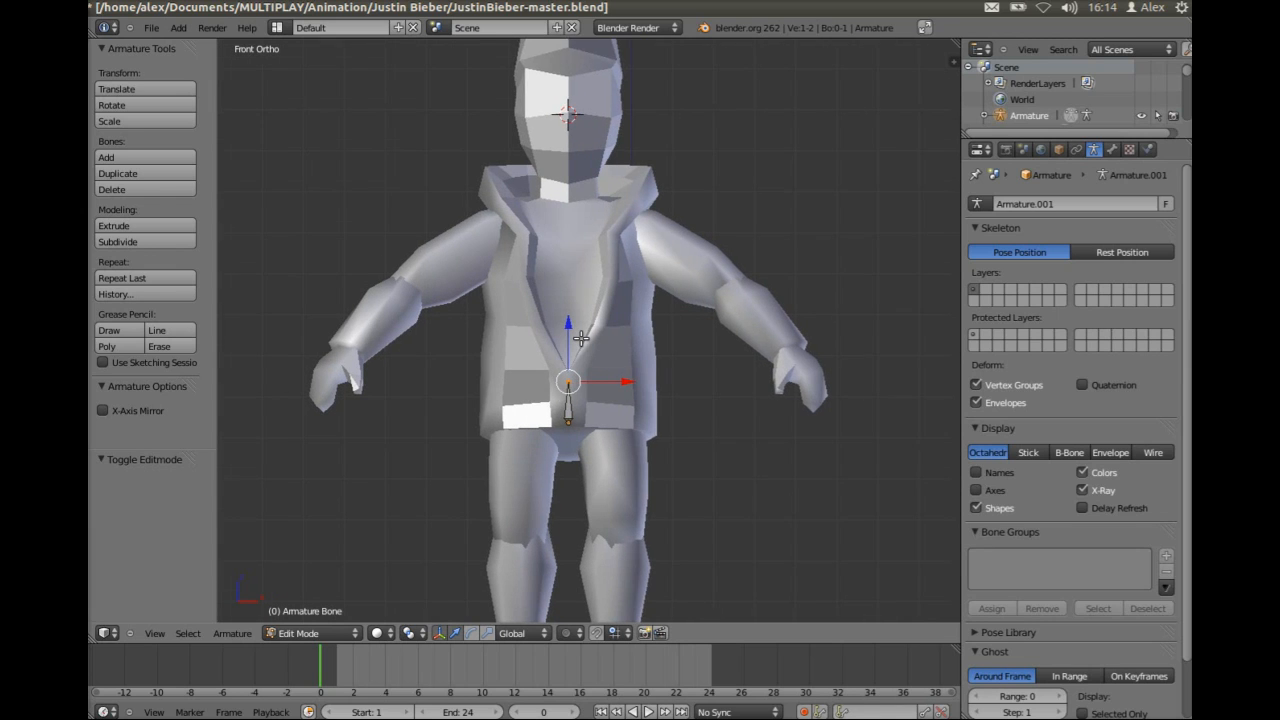
scroll(581, 339, up, 1)
scroll(581, 339, up, 1)
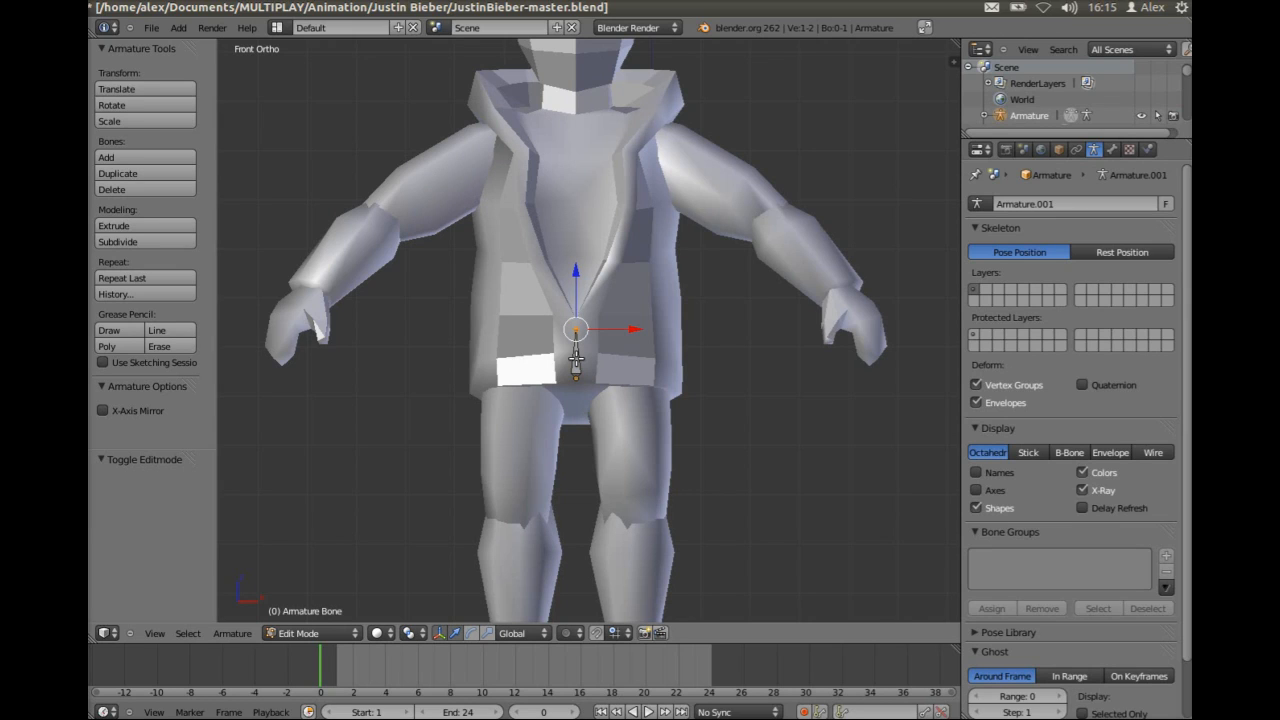
Raise the tip of the hip bone straight up along Z by about 4.1 and another 0.28 units, reaching the base of the neck.
right_click(575, 358)
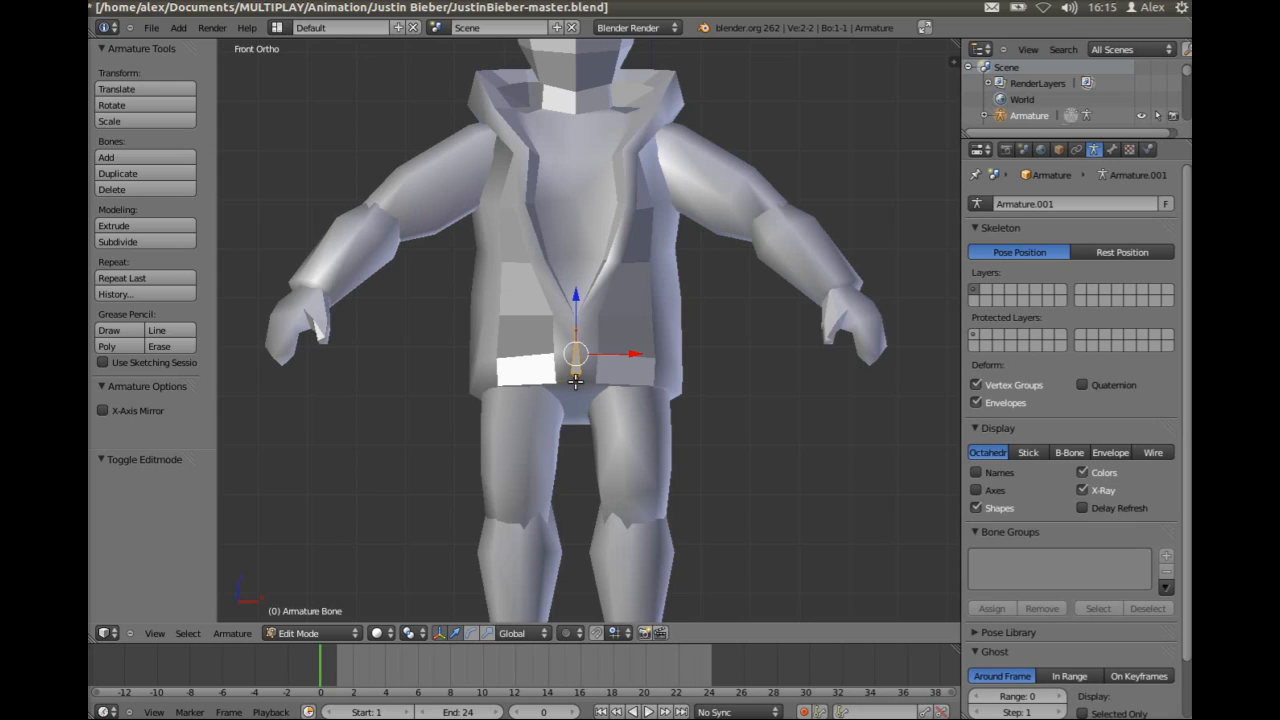
right_click(575, 381)
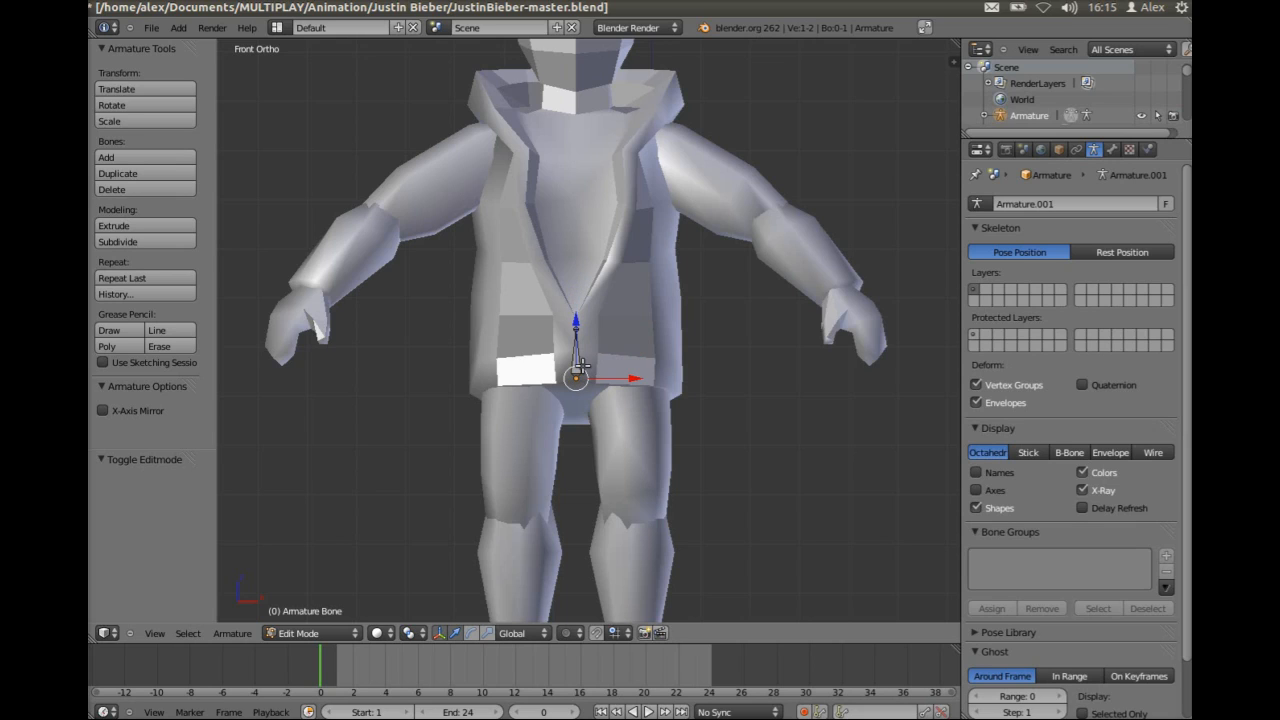
right_click(576, 332)
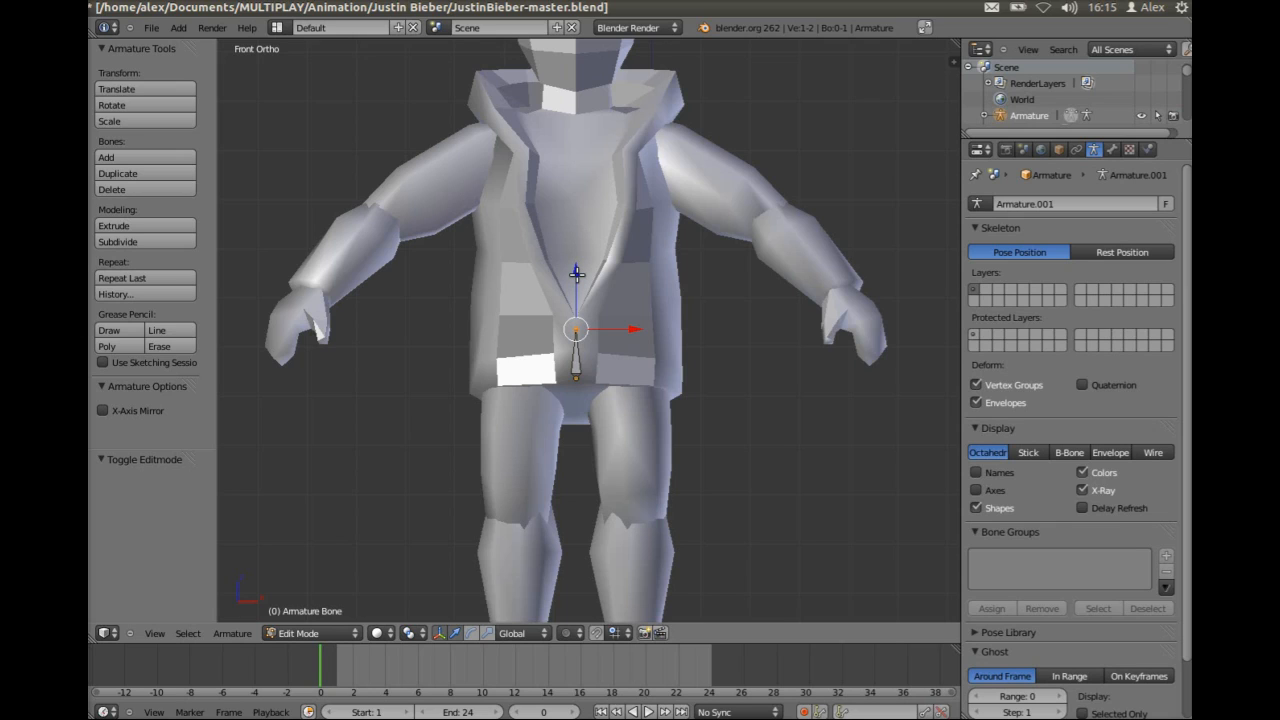
drag(576, 272, 588, 78)
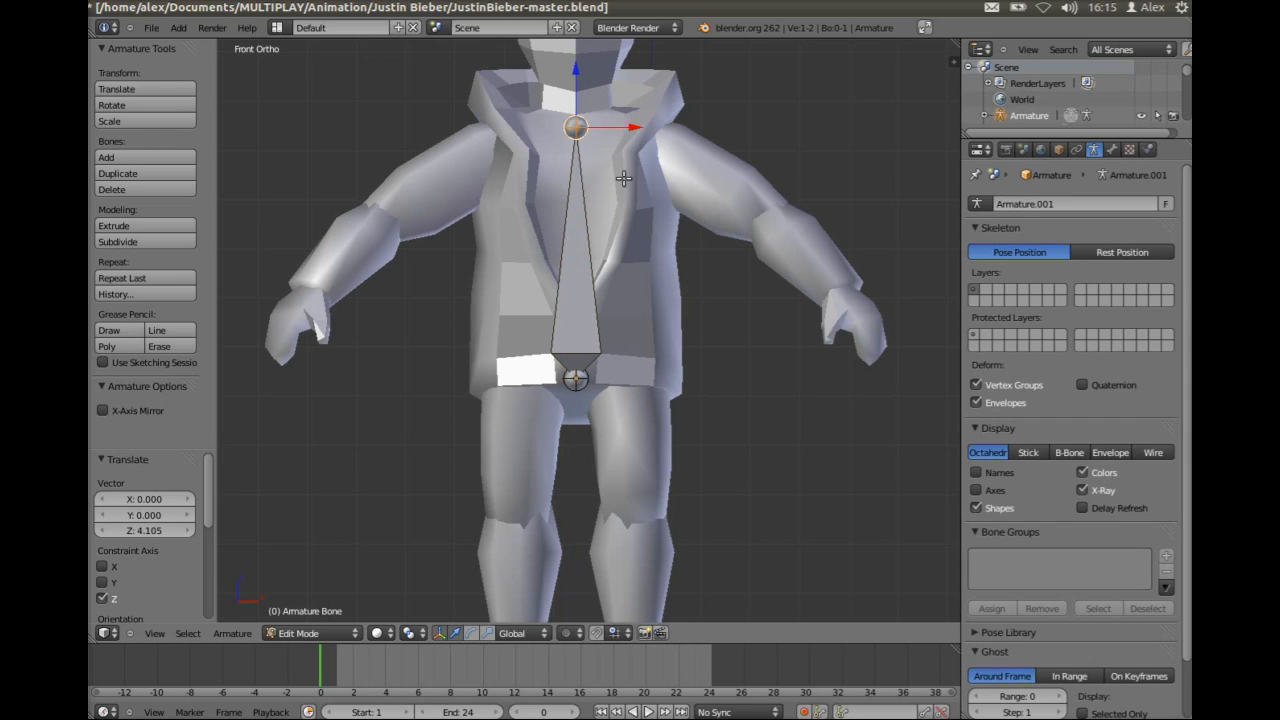
shift+middle_drag(623, 178, 608, 405)
drag(566, 322, 559, 307)
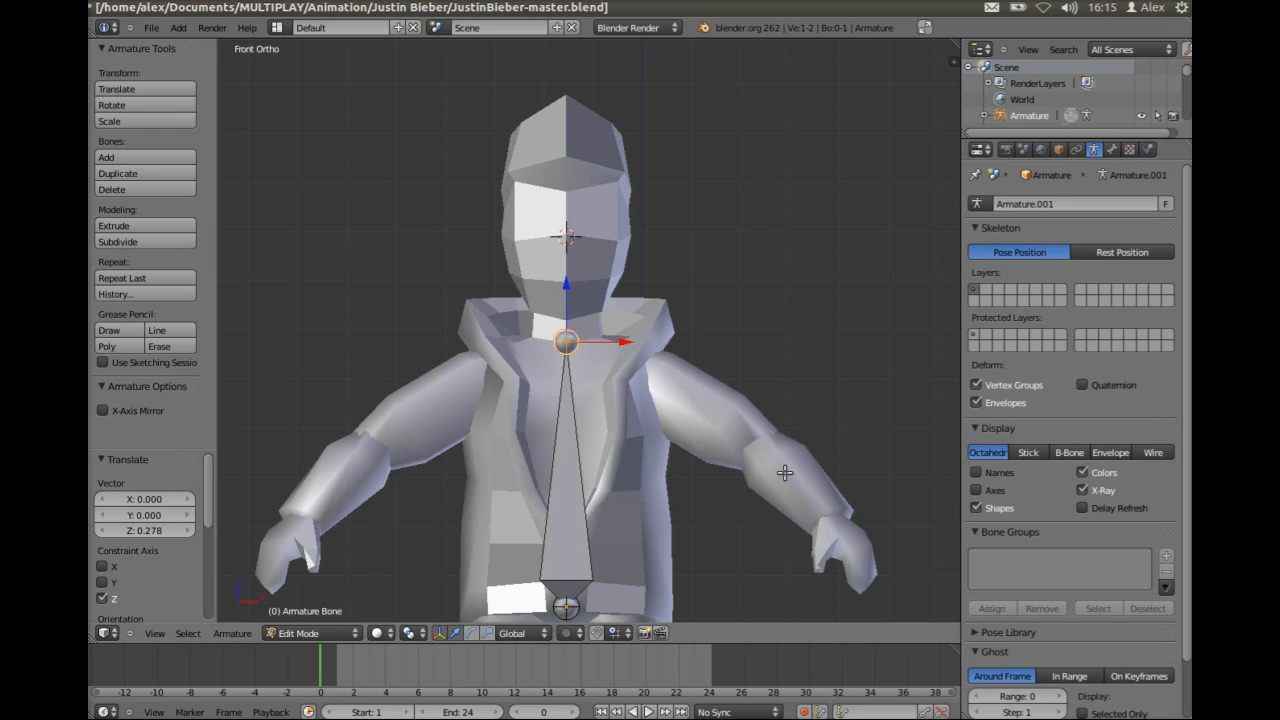
Extrude a head bone about 4.56 units straight up along Z from the neck joint to the top of the head.
key(e)
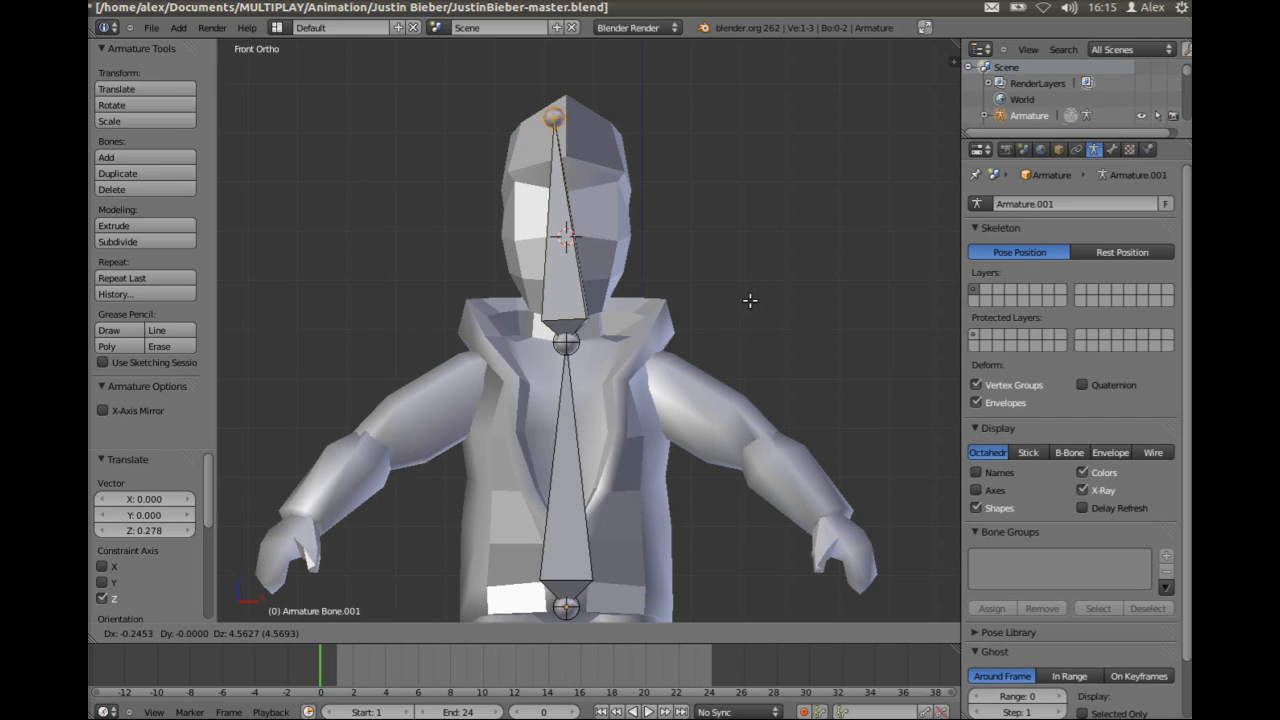
key(z)
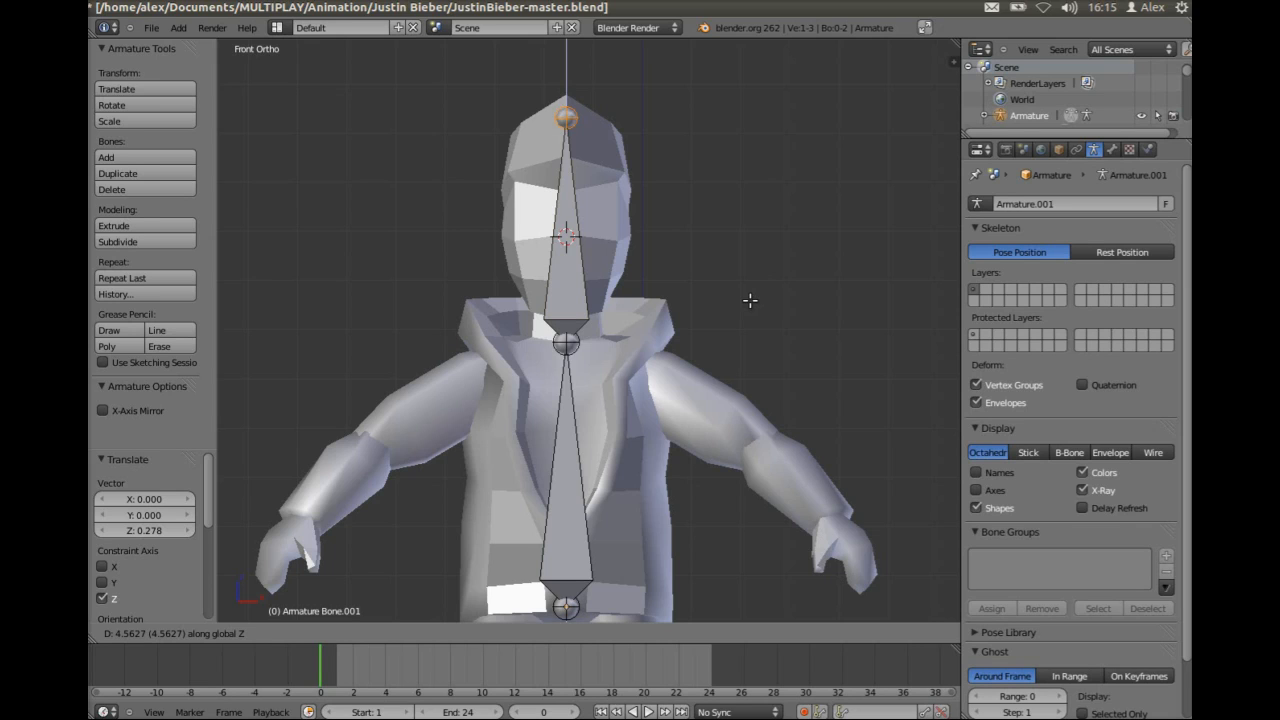
click(750, 300)
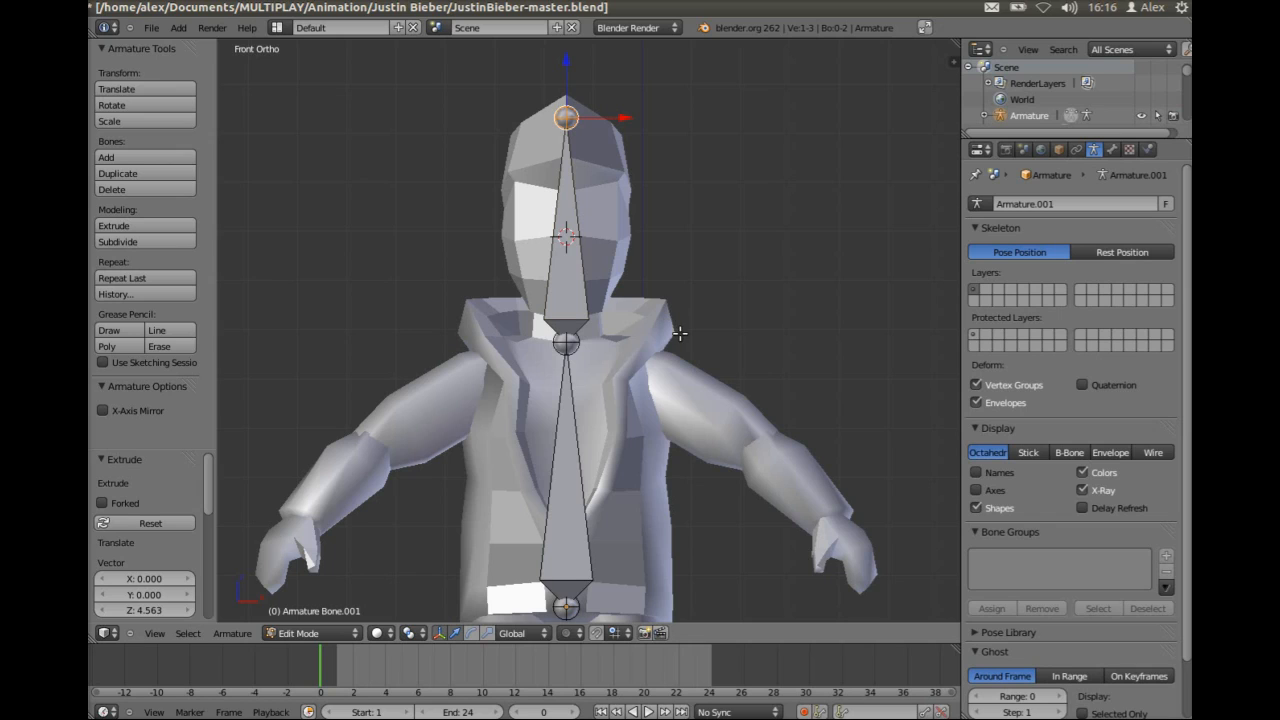
Turn on X-Axis Mirror and extrude mirrored shoulder bones from the neck joint, about 1.77 units outward and 0.74 down.
right_click(568, 345)
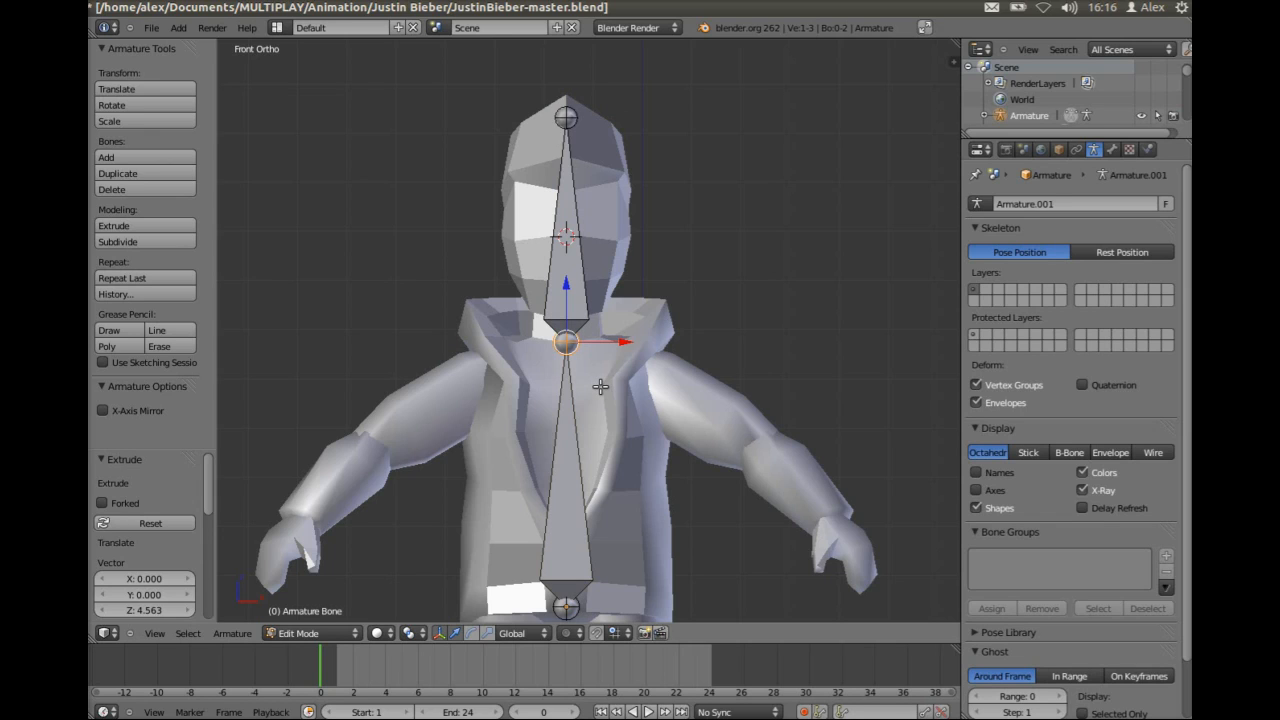
click(102, 412)
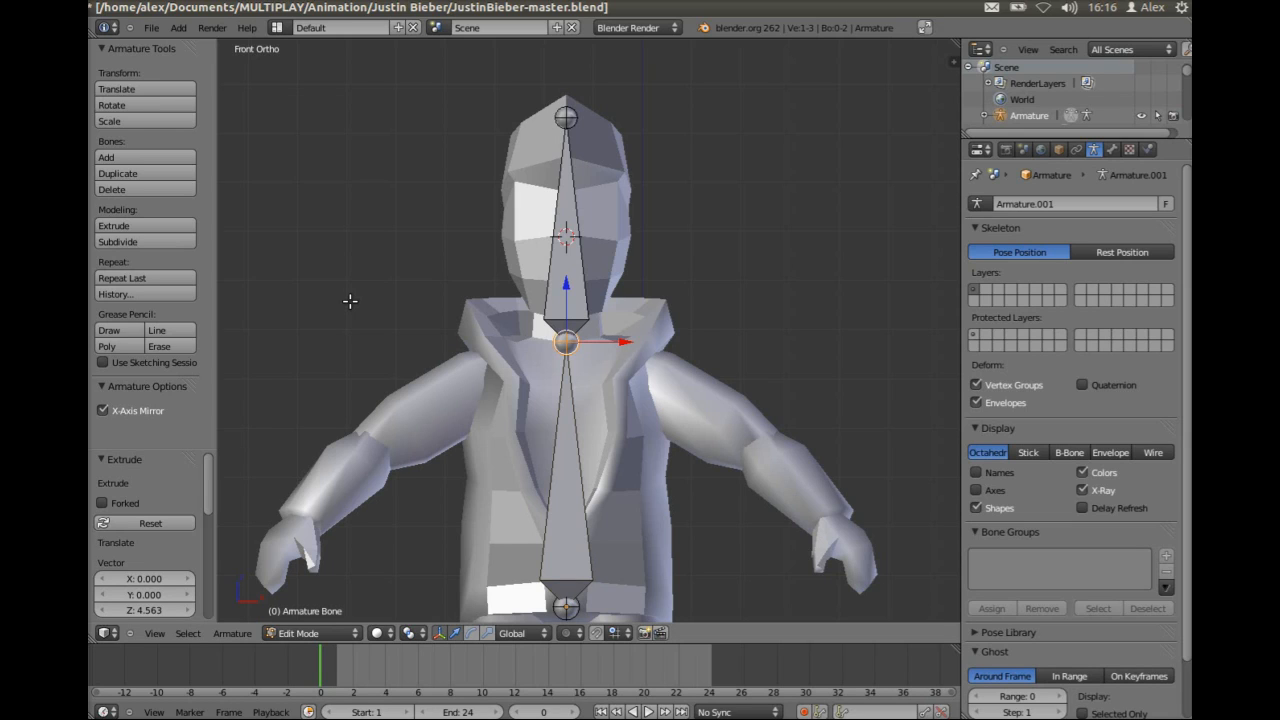
key(shift+e)
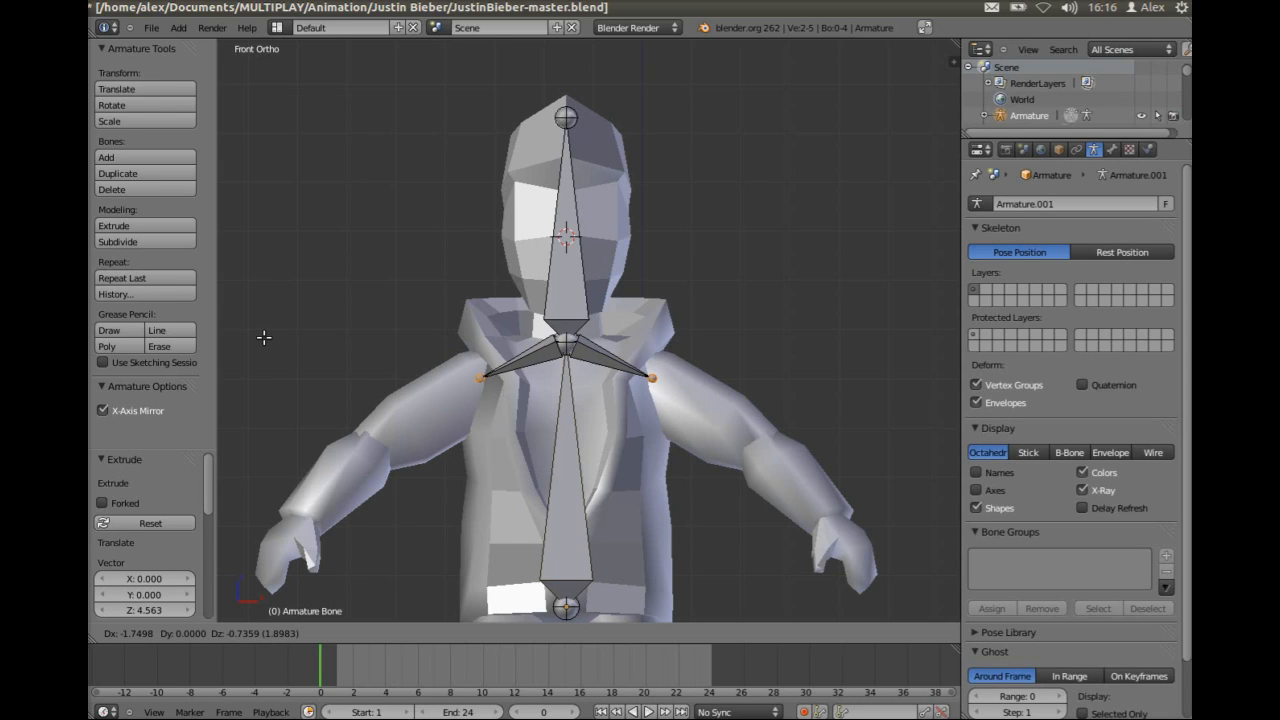
click(264, 337)
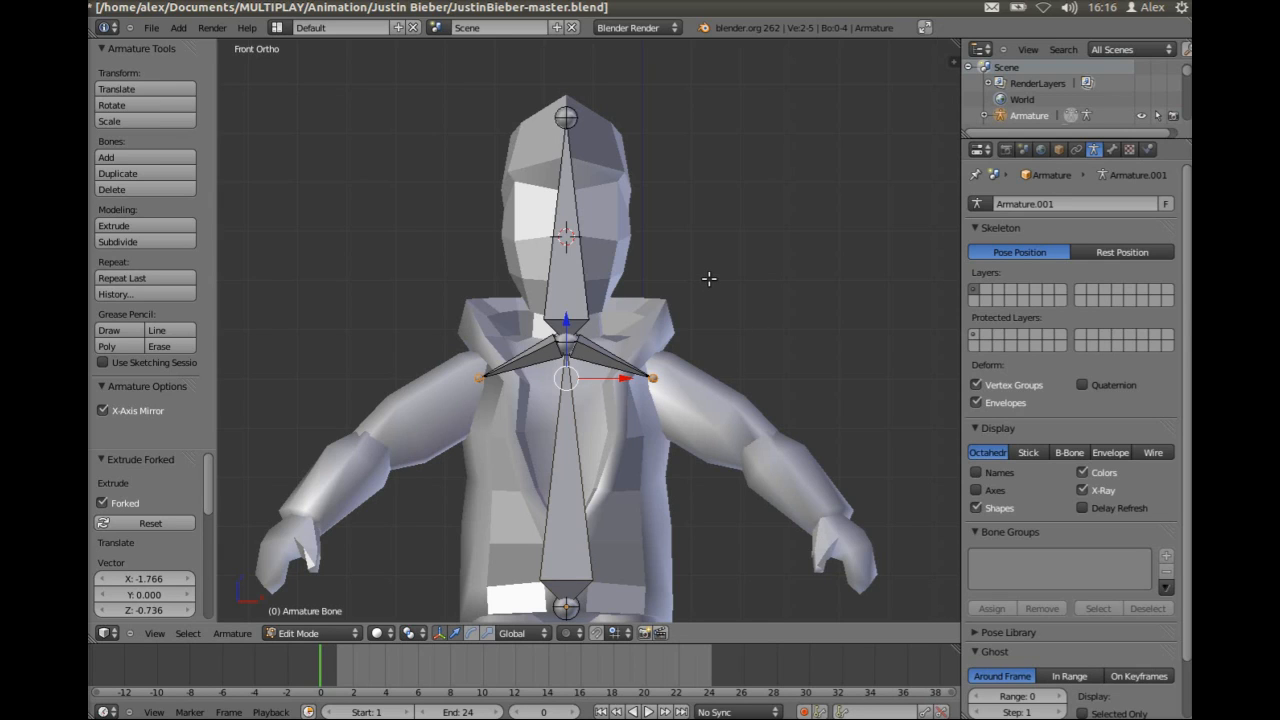
Extrude the mirrored arm bones from the shoulders along the upper arms, forearms and hands, with joints at the elbows and wrists.
key(e)
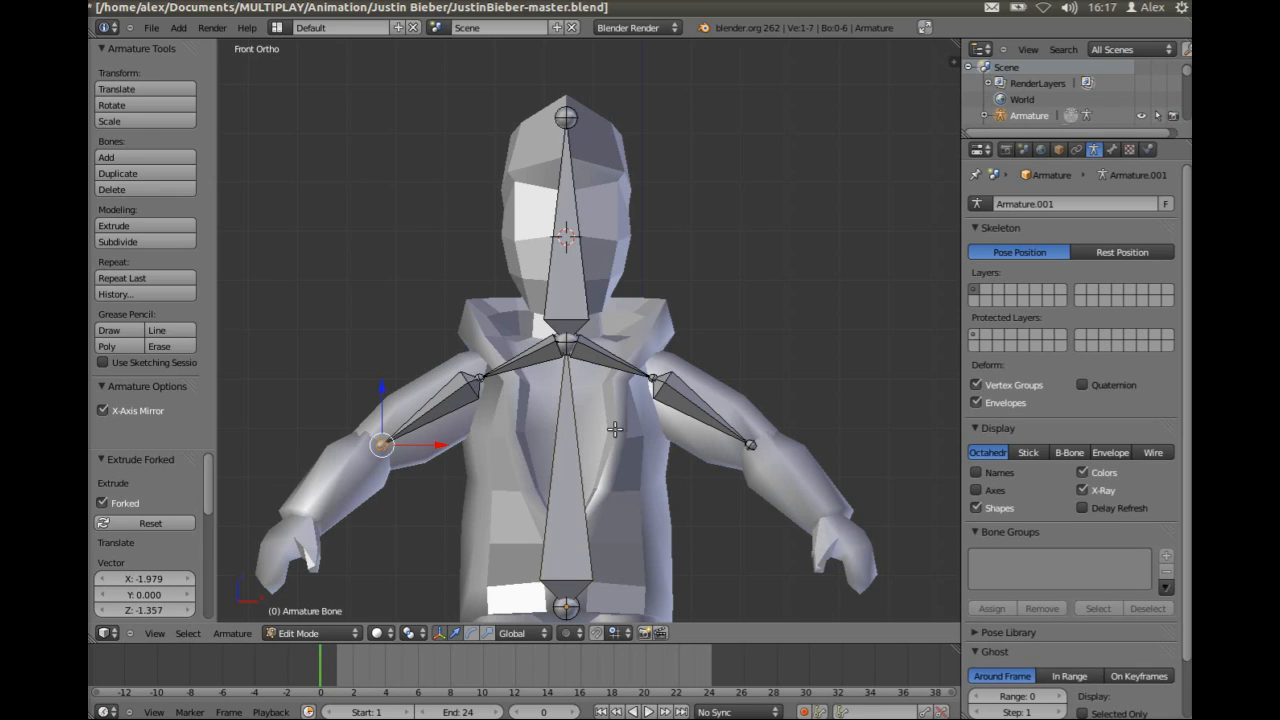
key(shift+e)
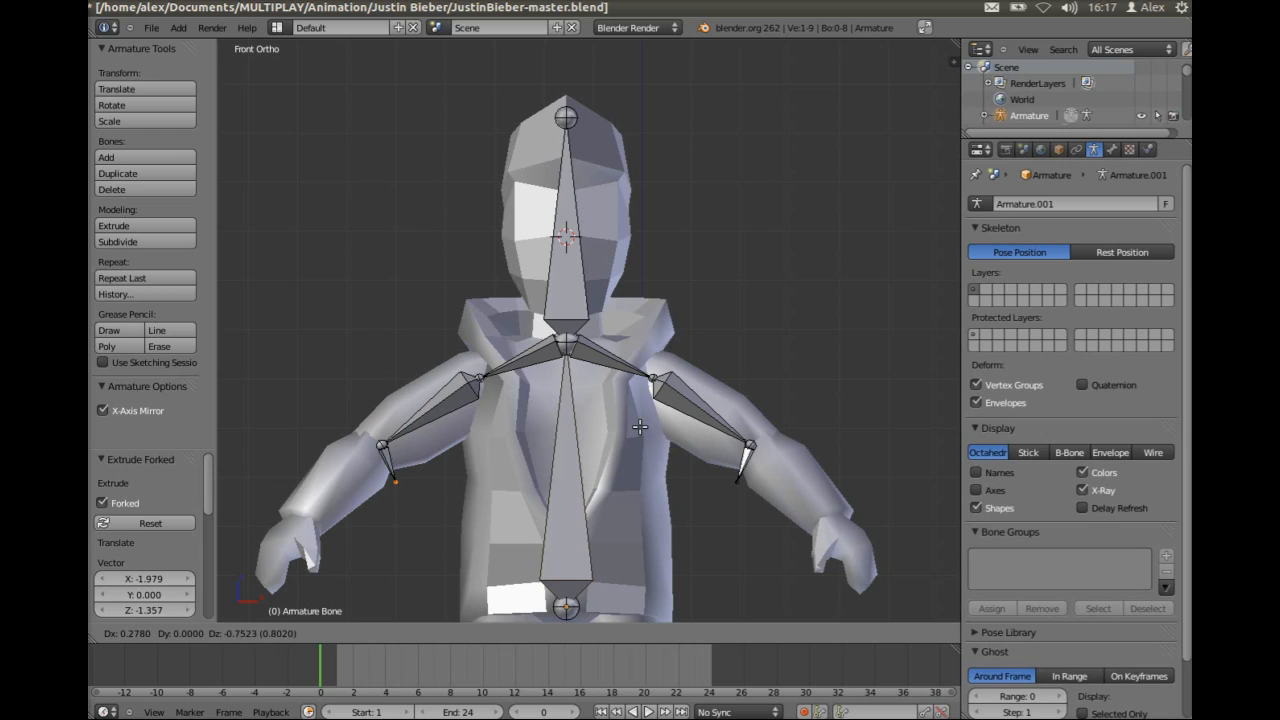
click(546, 454)
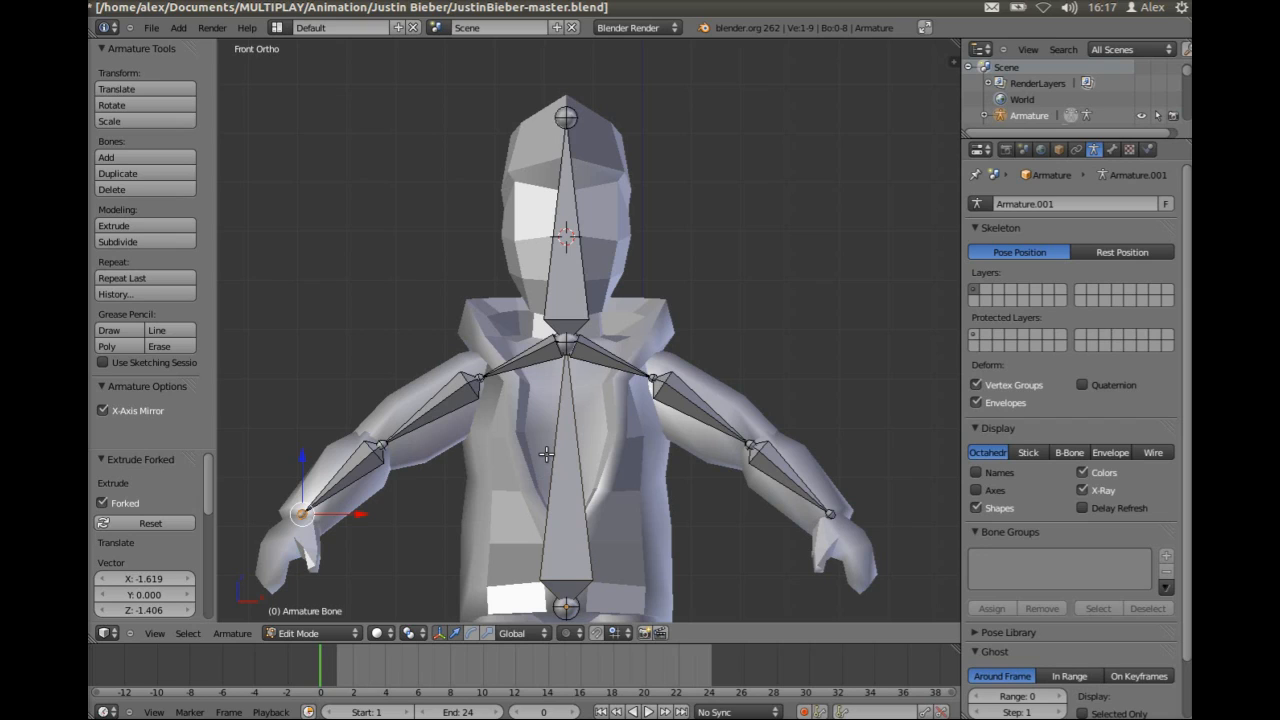
key(shift+e)
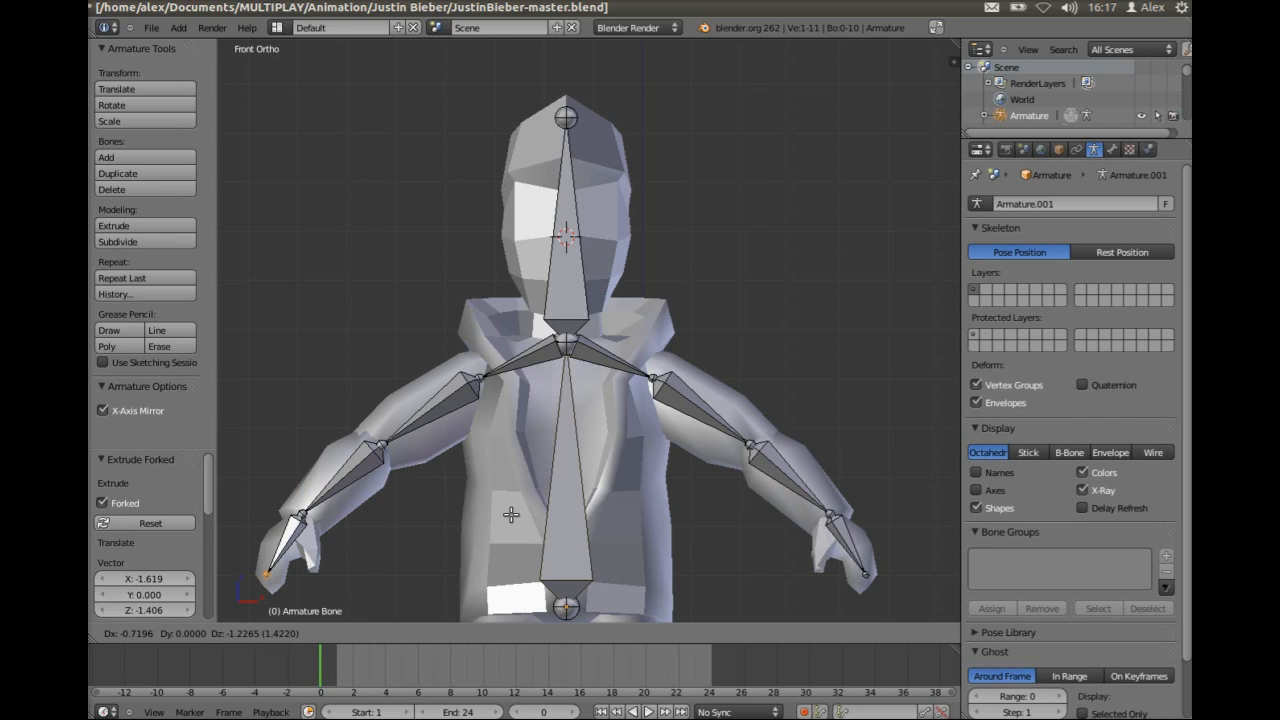
click(513, 510)
Extrude mirrored hip bones from the base of the spine bone to the tops of both legs, about 1.3 units outward and 0.26 down.
shift+middle_drag(554, 479, 558, 381)
shift+middle_drag(558, 442, 574, 307)
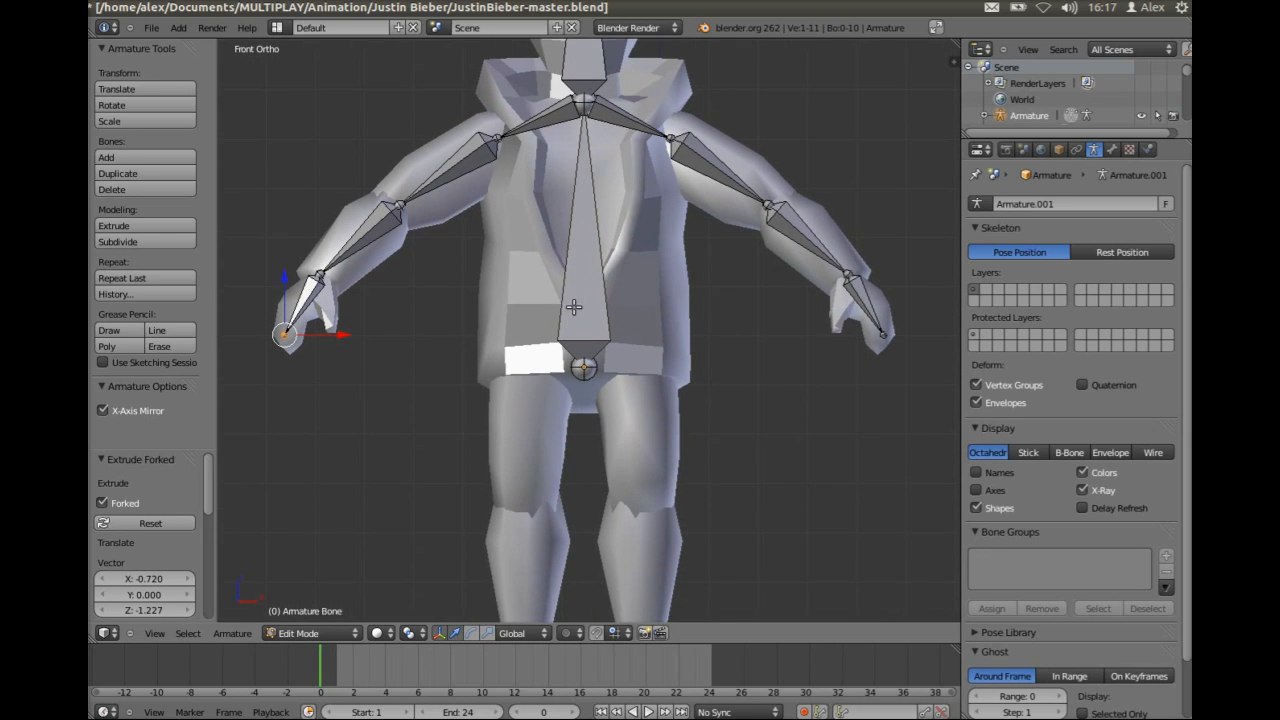
scroll(585, 366, down, 1)
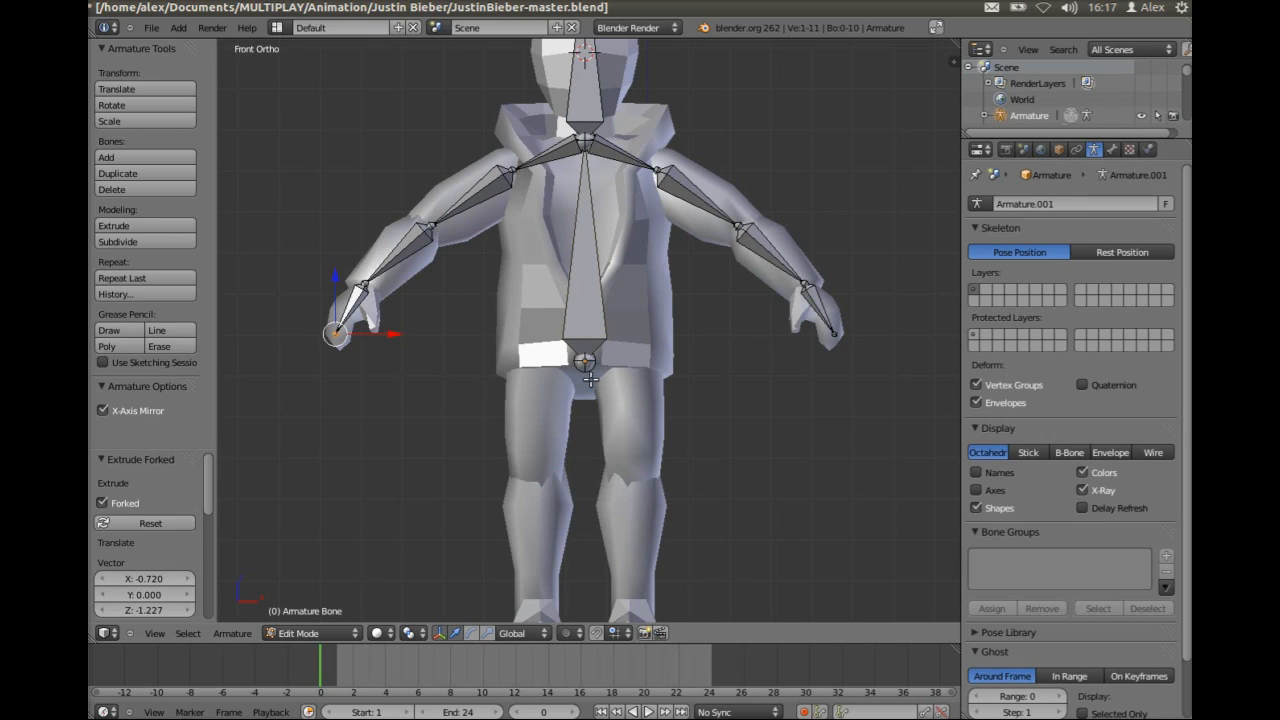
right_click(584, 361)
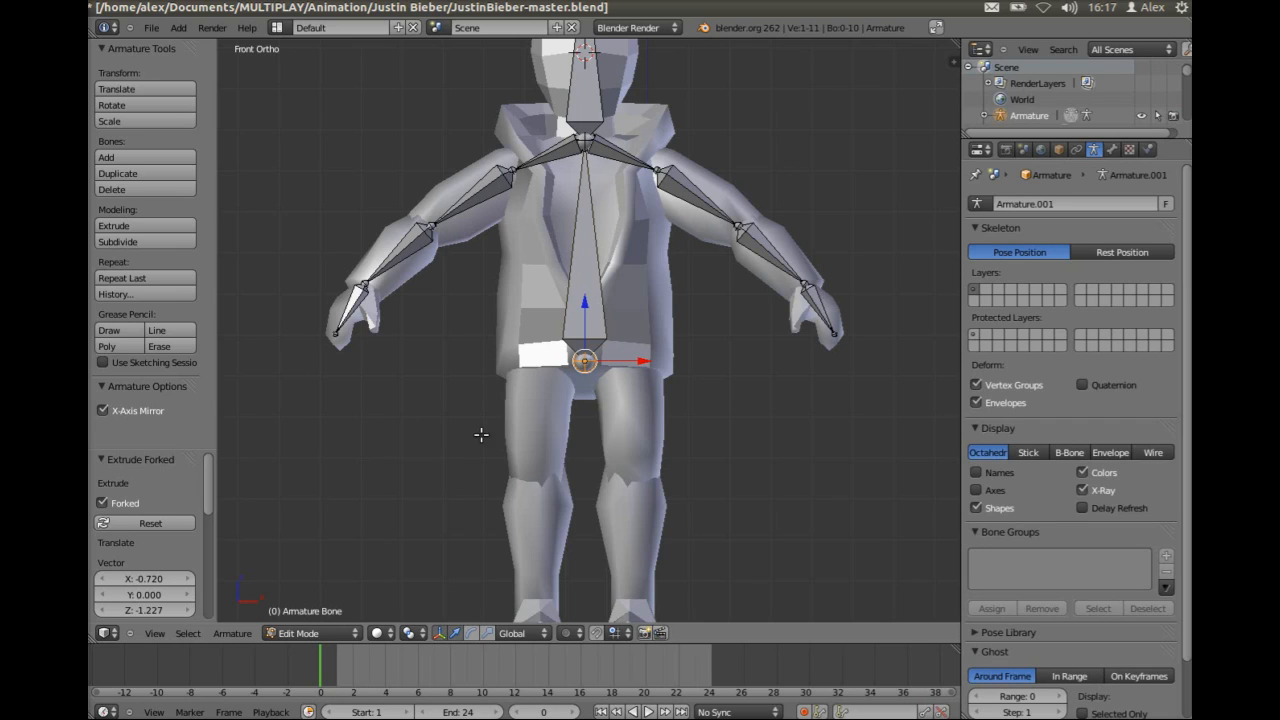
key(shift+e)
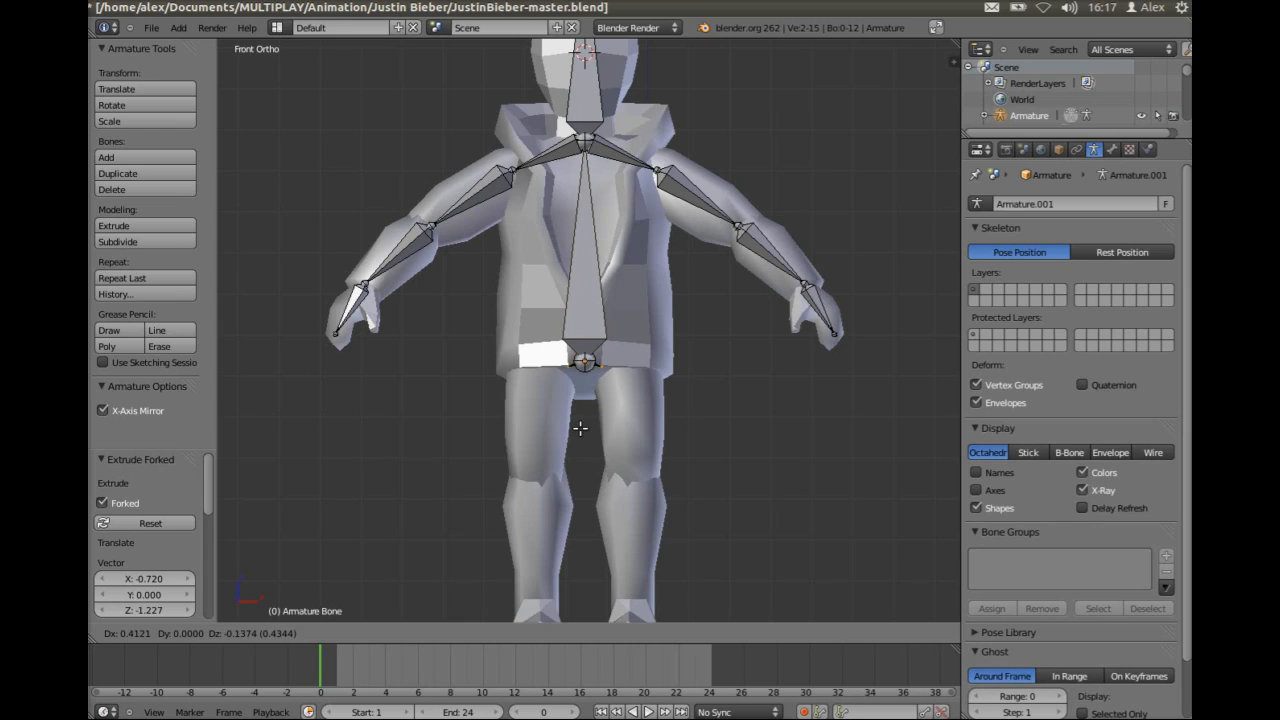
click(615, 433)
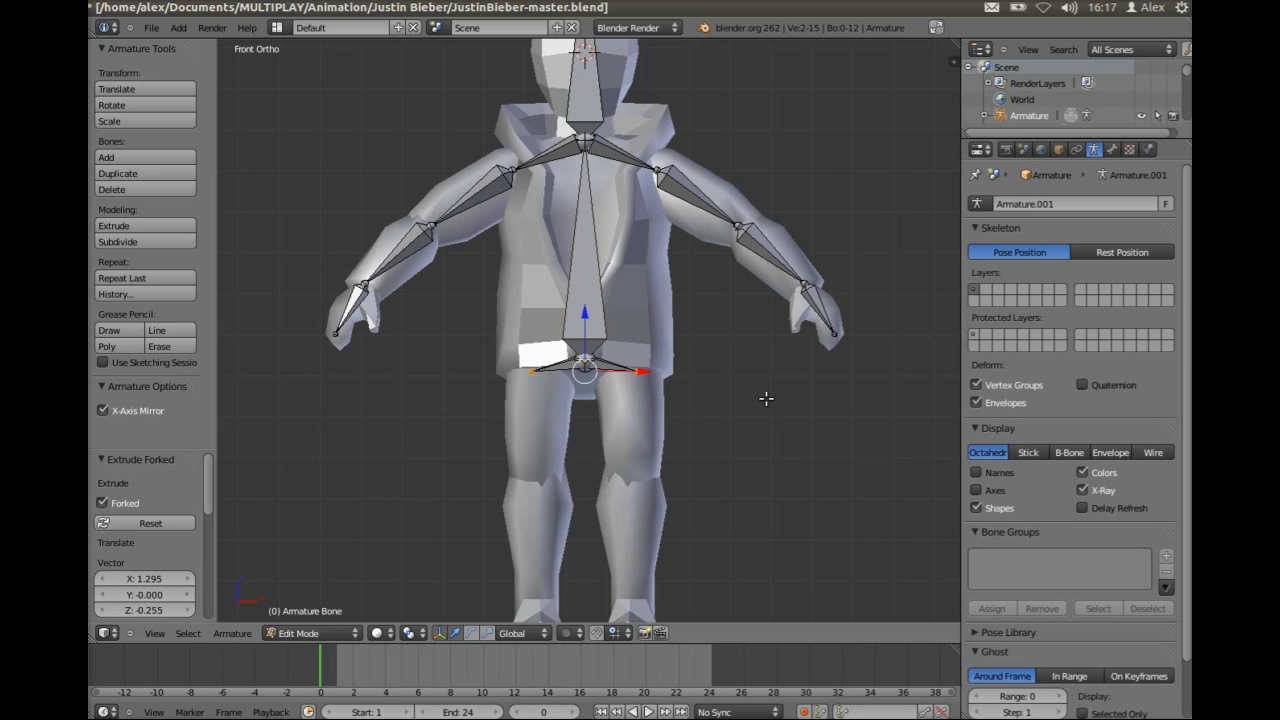
Extrude the mirrored leg bones downward from the hips, about 2.75 units to the knees and 3.49 units on to the ankles.
key(shift+e)
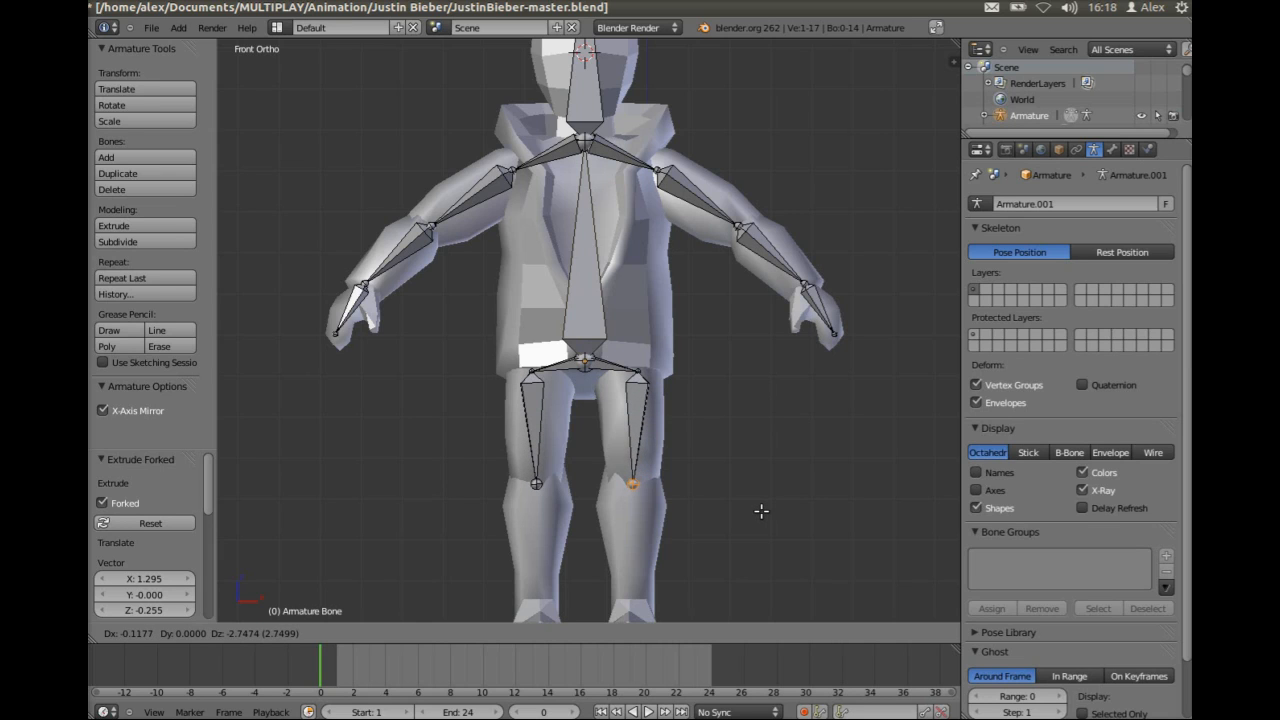
click(758, 512)
shift+middle_drag(700, 520, 686, 362)
key(shift+e)
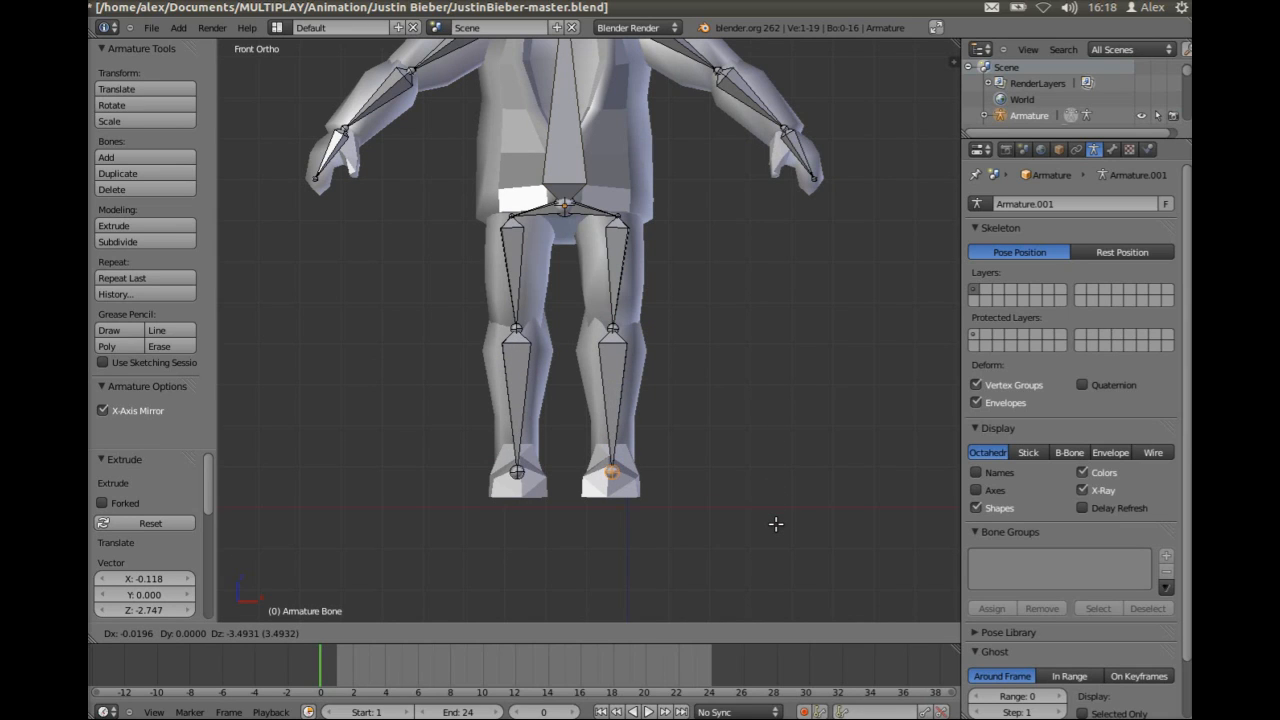
click(776, 524)
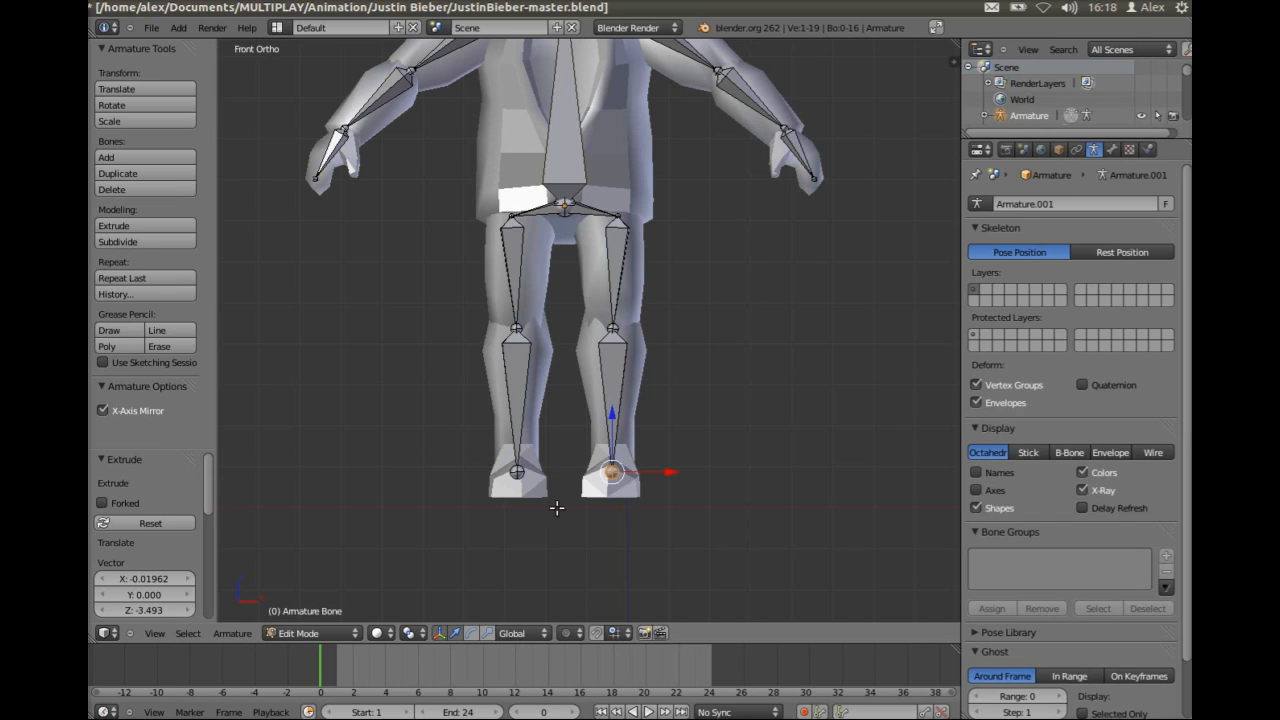
Extrude mirrored foot bones from the ankles towards the toes, about 0.53 units in X, -1.76 in Y and -0.37 in Z.
scroll(533, 422, down, 1)
shift+middle_drag(566, 288, 578, 413)
scroll(578, 413, down, 1)
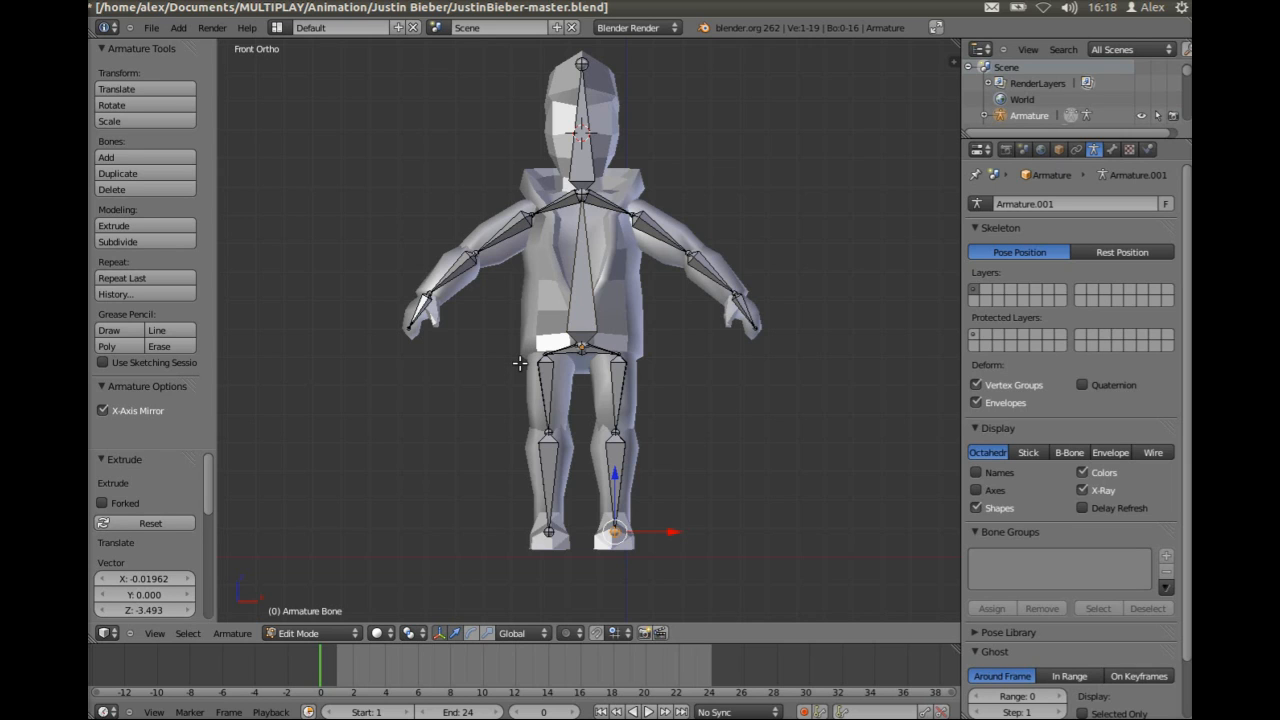
middle_drag(518, 363, 637, 387)
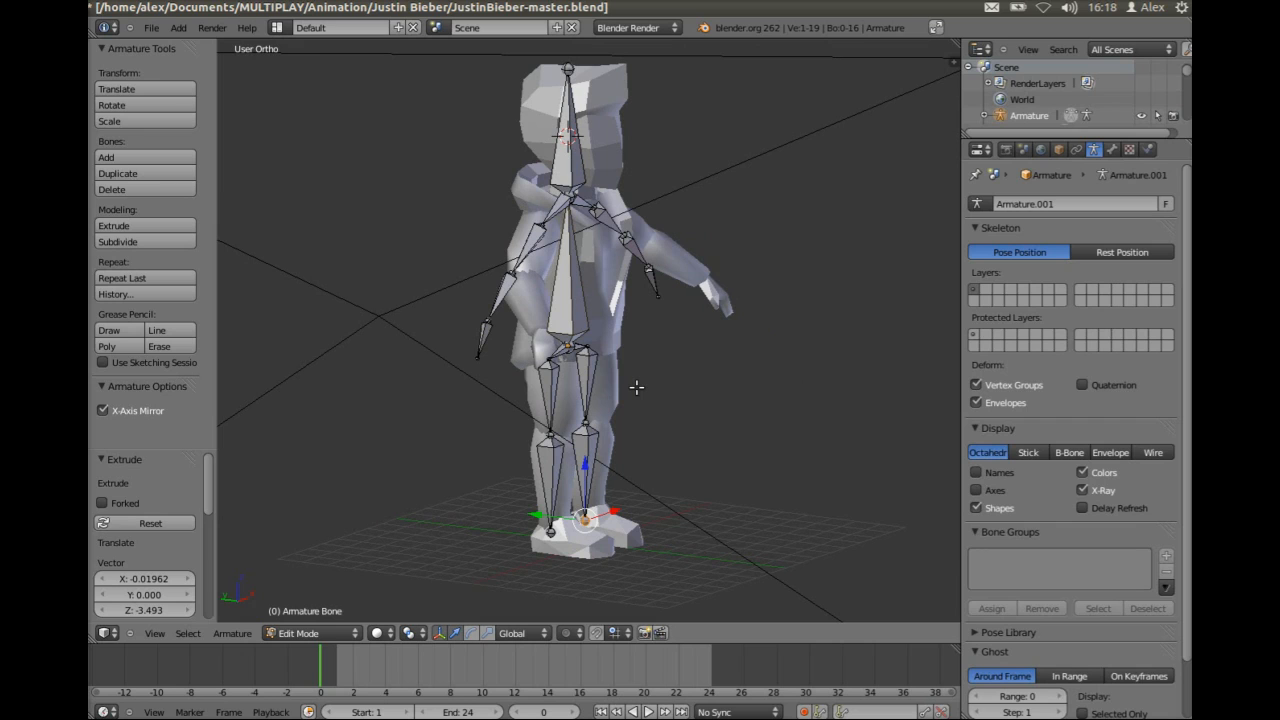
middle_drag(620, 494, 651, 477)
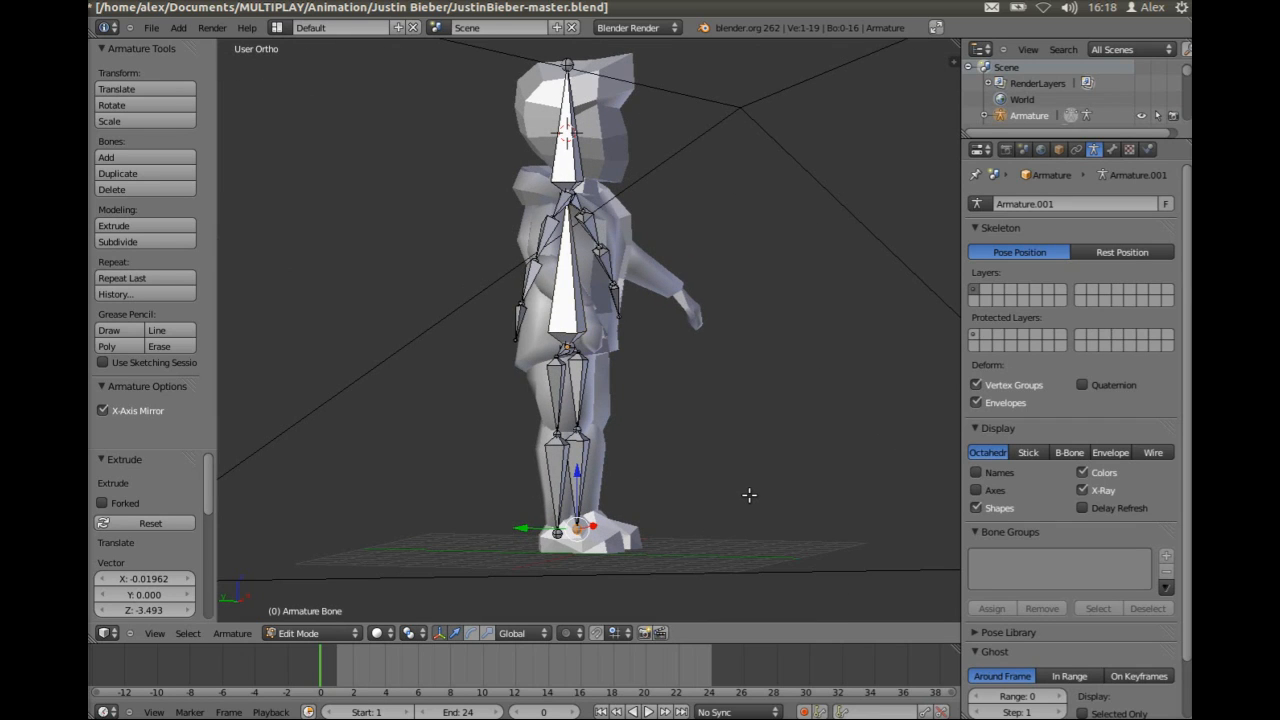
key(e)
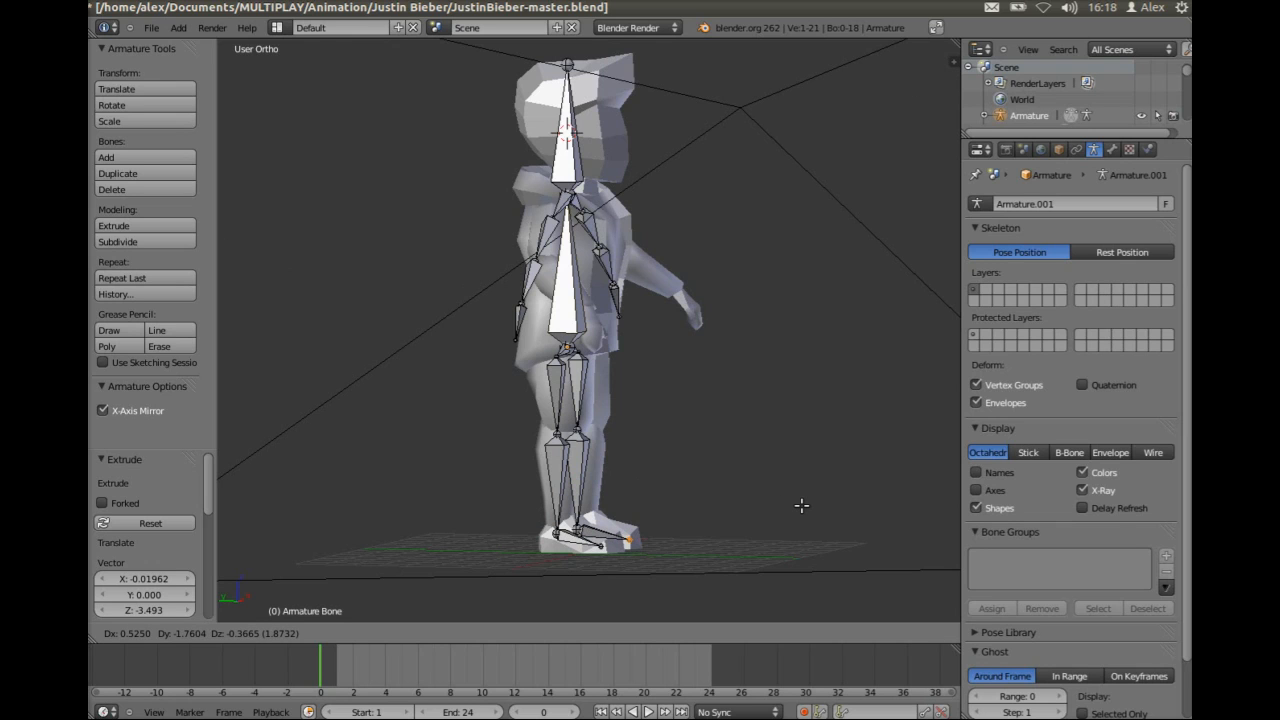
click(801, 506)
Fit the mirrored elbow joints into the arm mesh by moving them -0.835 along Y and 0.283 along X.
middle_drag(801, 506, 707, 377)
scroll(640, 339, up, 3)
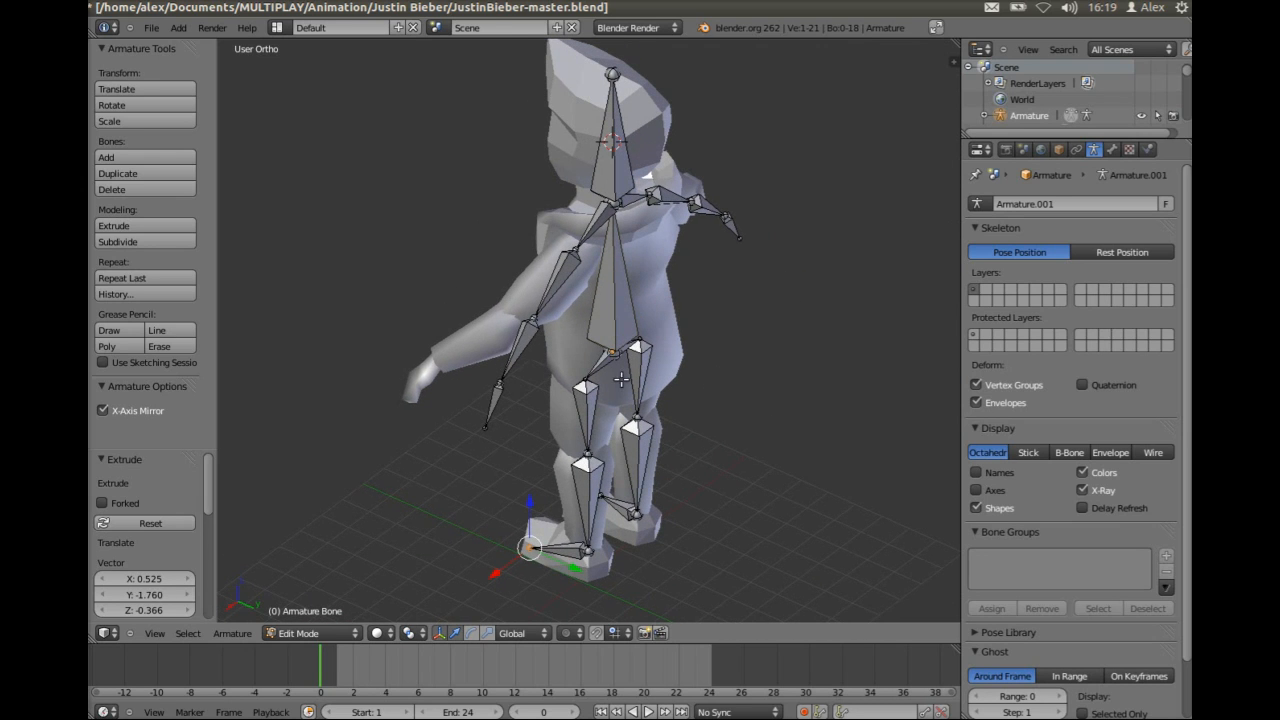
right_click(530, 318)
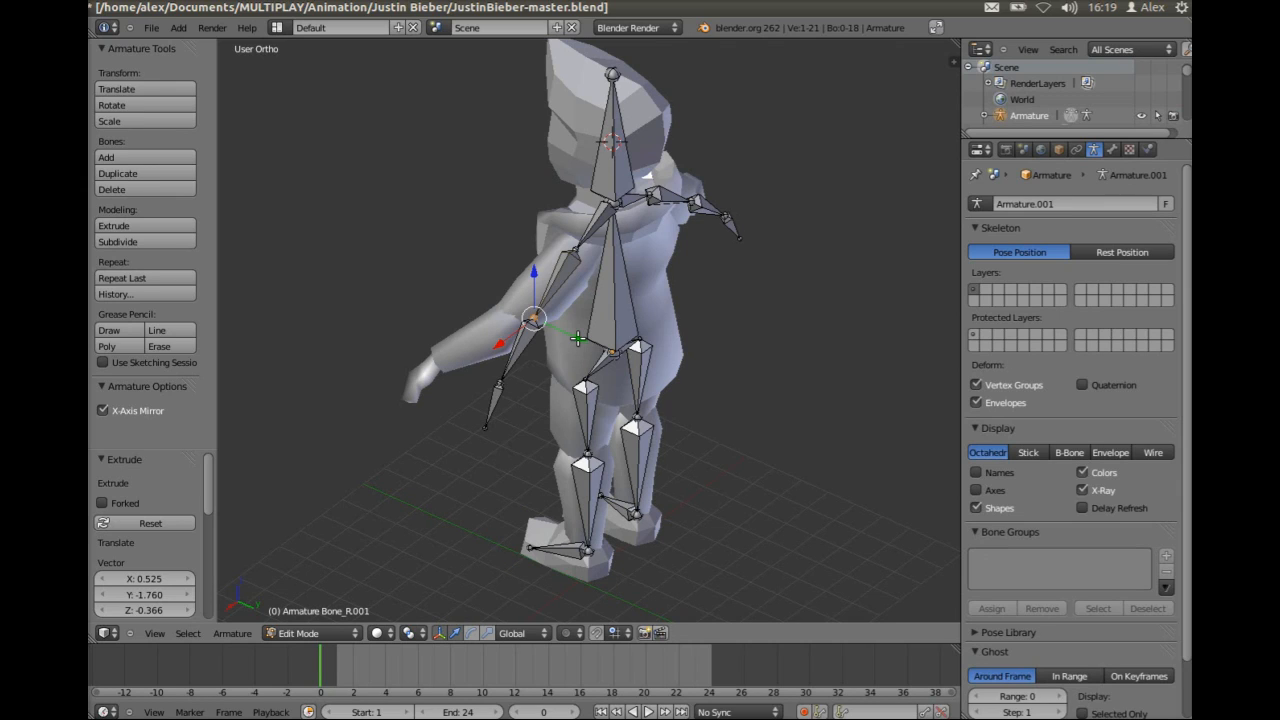
drag(578, 339, 546, 348)
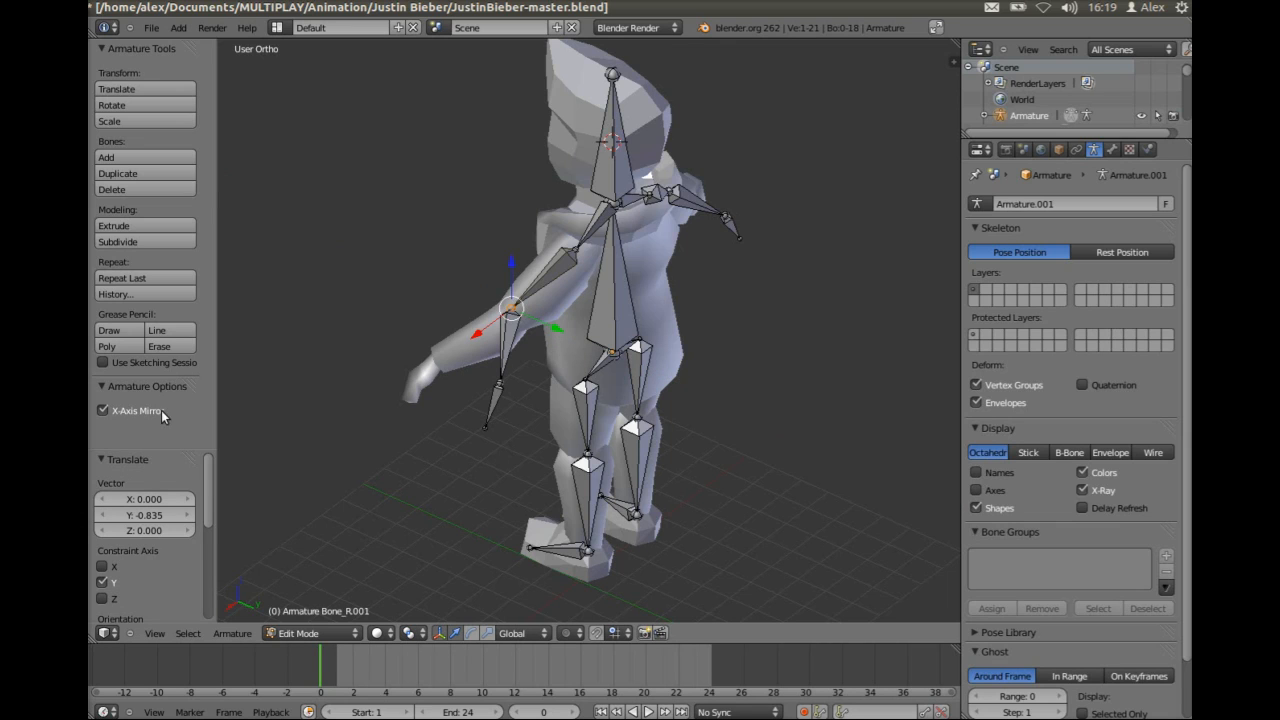
middle_drag(538, 343, 522, 421)
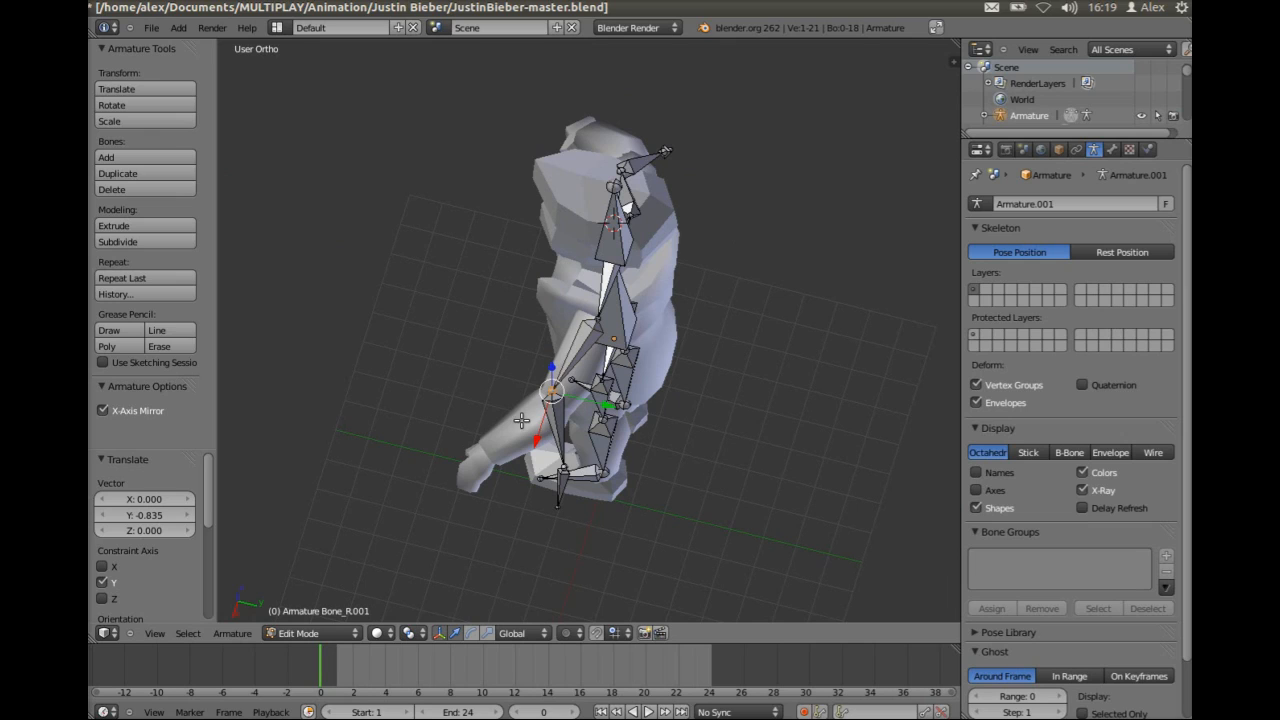
drag(537, 438, 540, 448)
middle_drag(563, 464, 540, 395)
Move the mirrored wrist joints forward into the mesh, -2.019 along Y and a further -0.168 along Y.
right_click(538, 392)
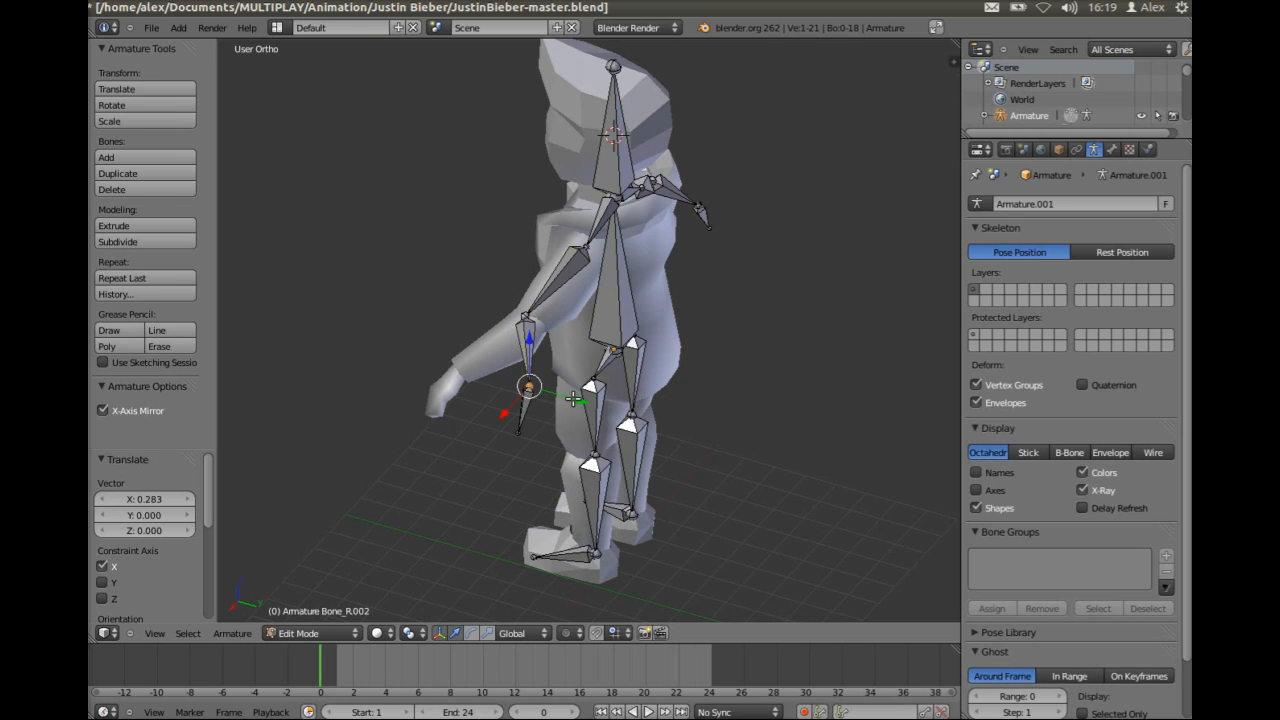
drag(573, 399, 548, 412)
middle_drag(548, 412, 565, 419)
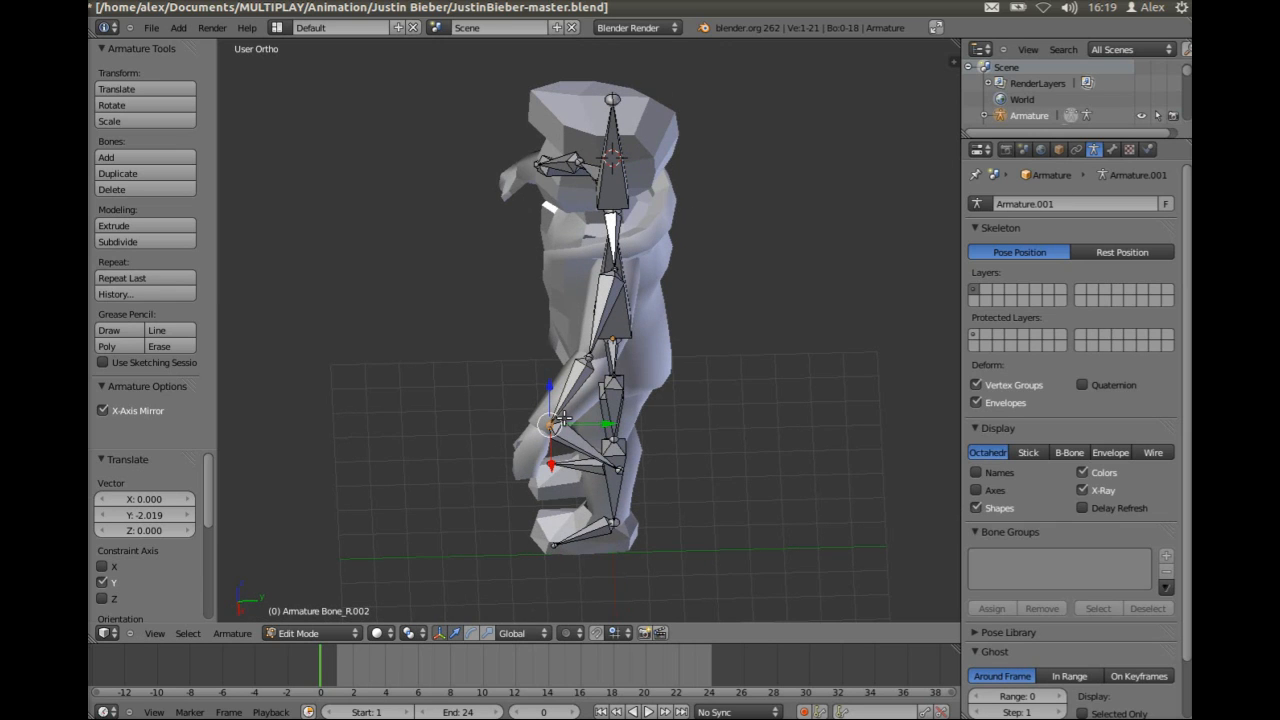
drag(588, 427, 585, 431)
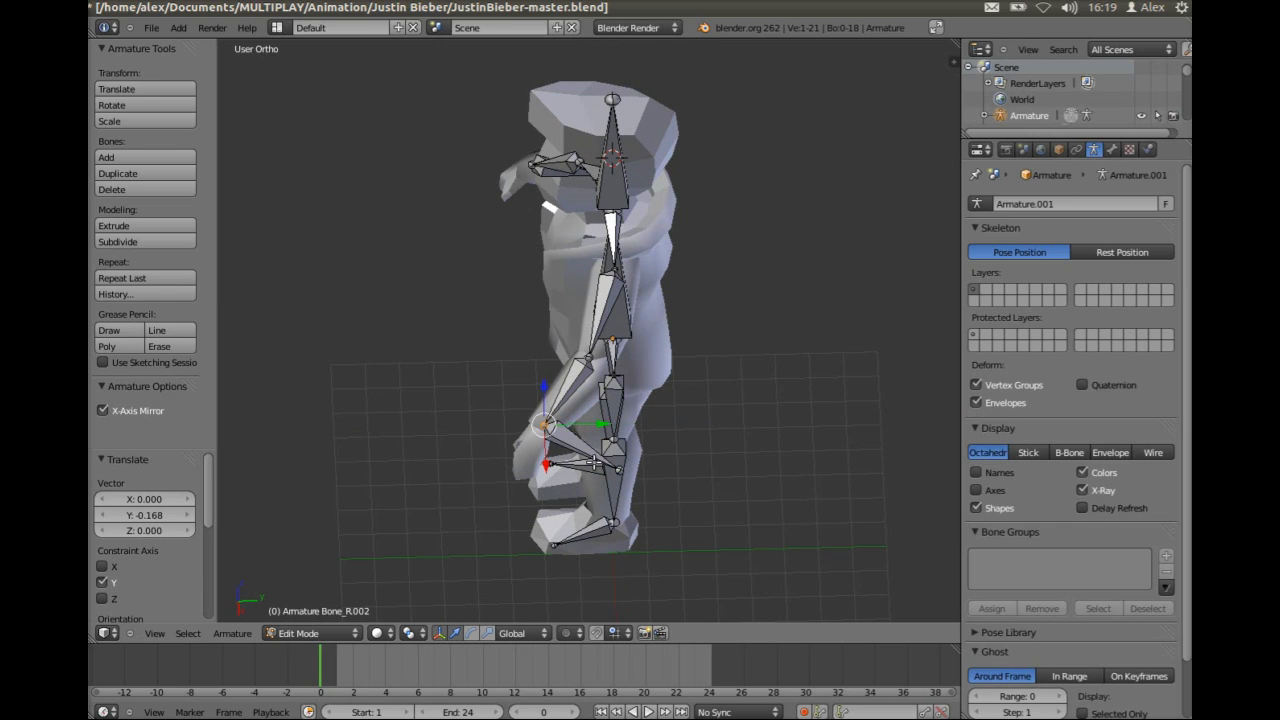
Move the mirrored hand bone tips -2.771 along Y so they sit inside the hands.
middle_drag(618, 472, 573, 453)
right_click(573, 453)
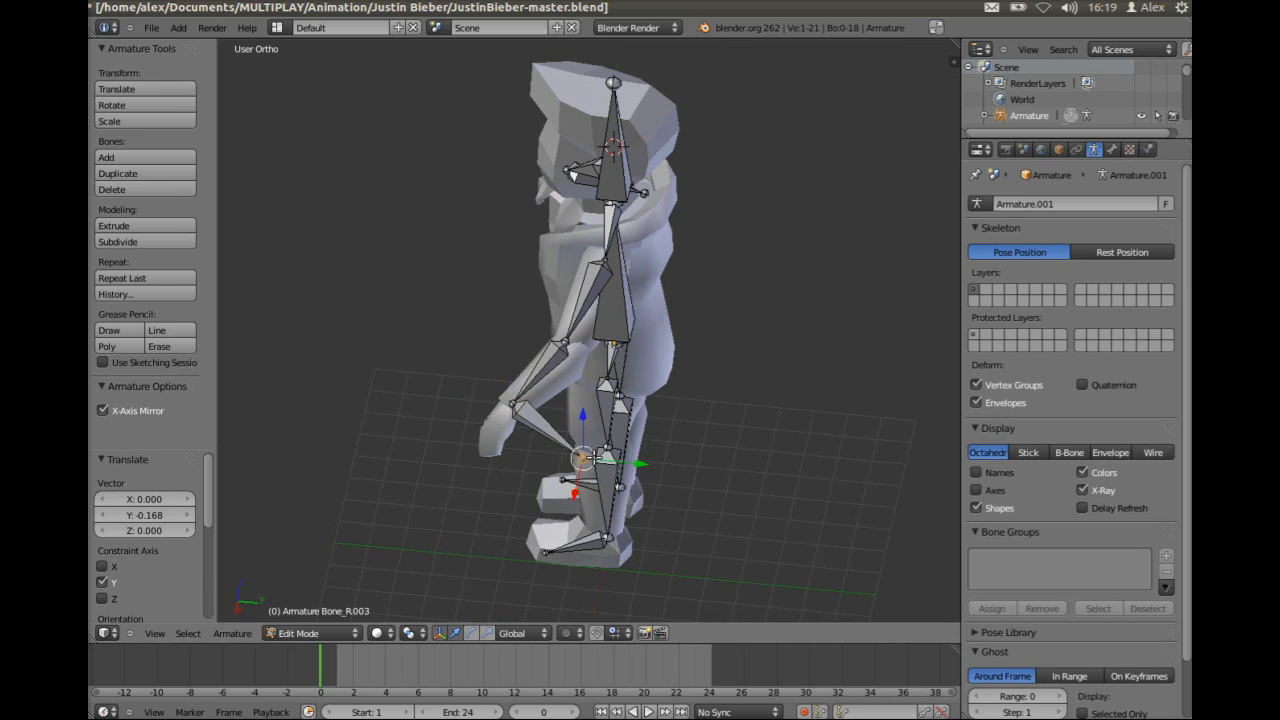
drag(607, 459, 512, 470)
click(512, 470)
middle_drag(512, 470, 724, 268)
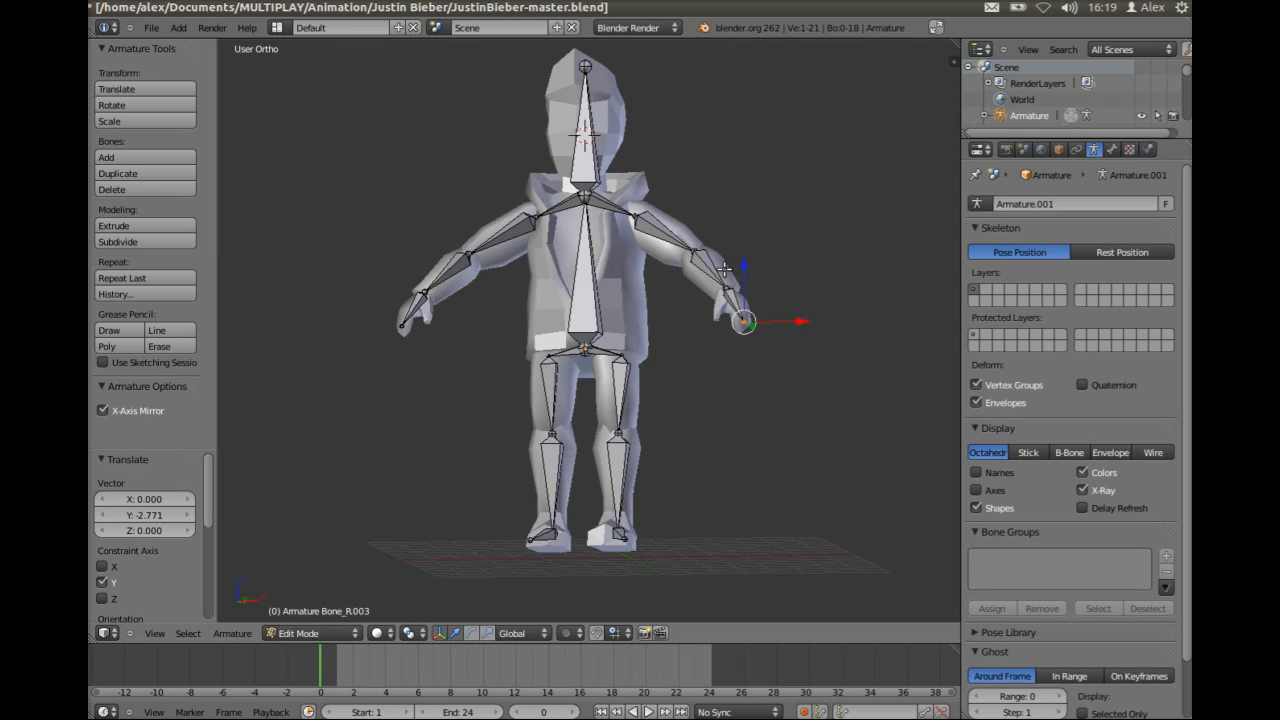
Try rotating the hand bone and moving the upper arm bone in Edit Mode.
middle_drag(724, 268, 720, 317)
right_click(757, 323)
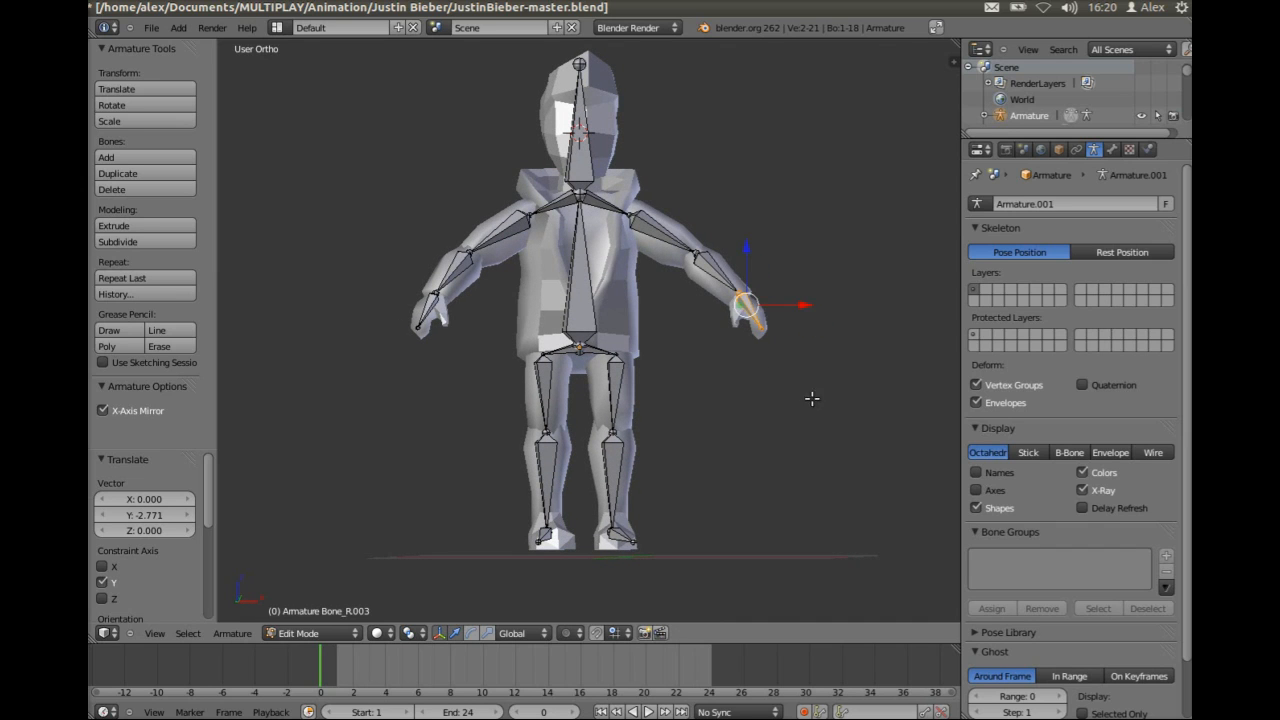
key(r)
click(794, 344)
right_click(680, 246)
key(g)
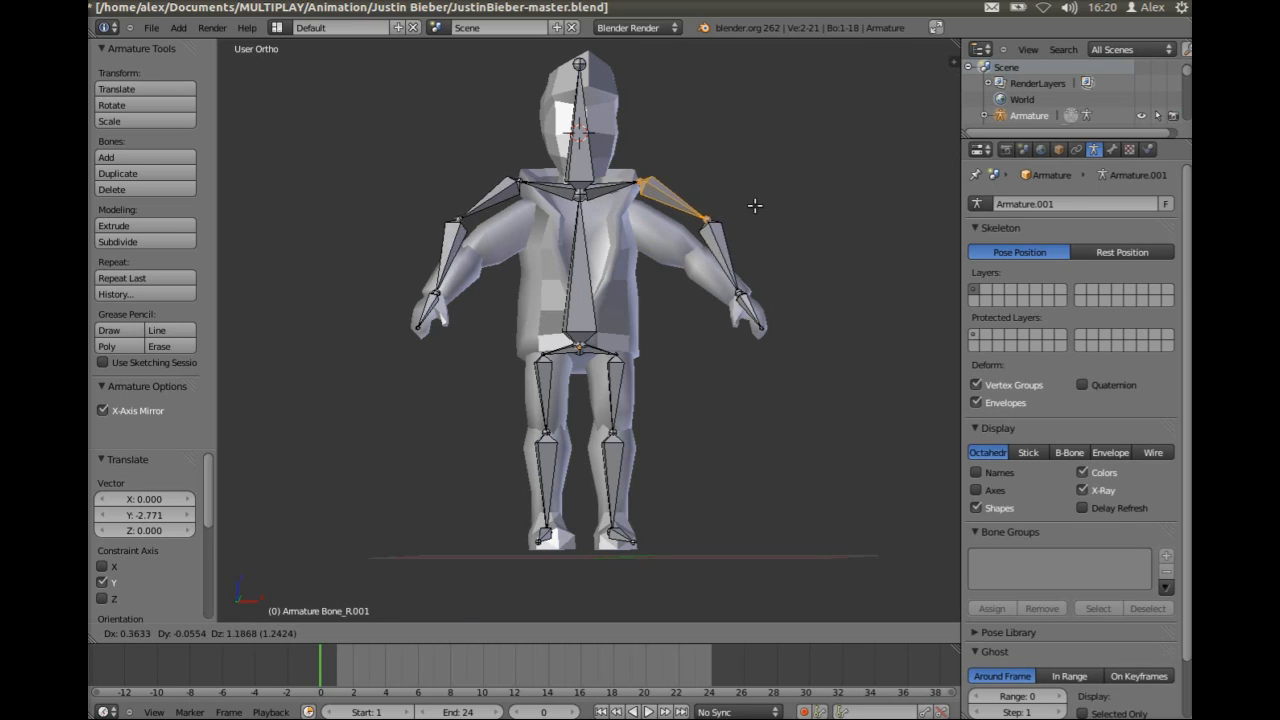
click(754, 205)
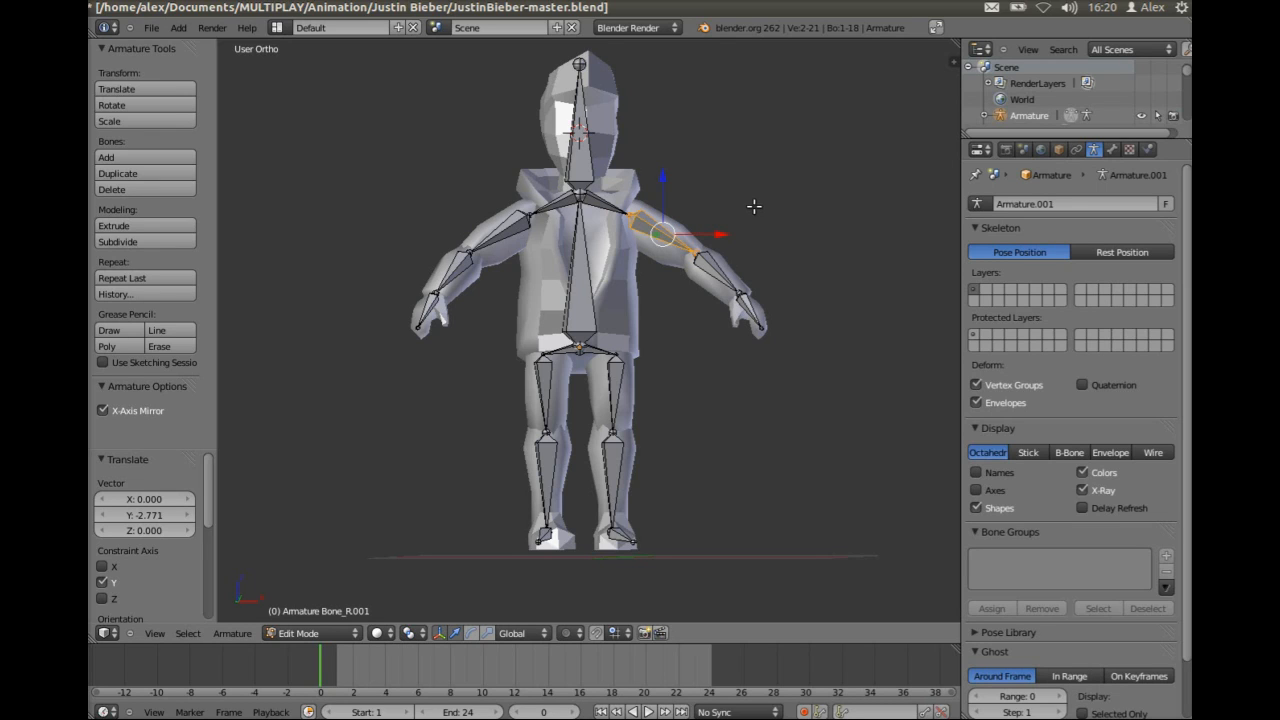
Switch the armature to Pose Mode and select the head, torso, upper arm, forearm and hand meshes together.
click(306, 633)
click(348, 584)
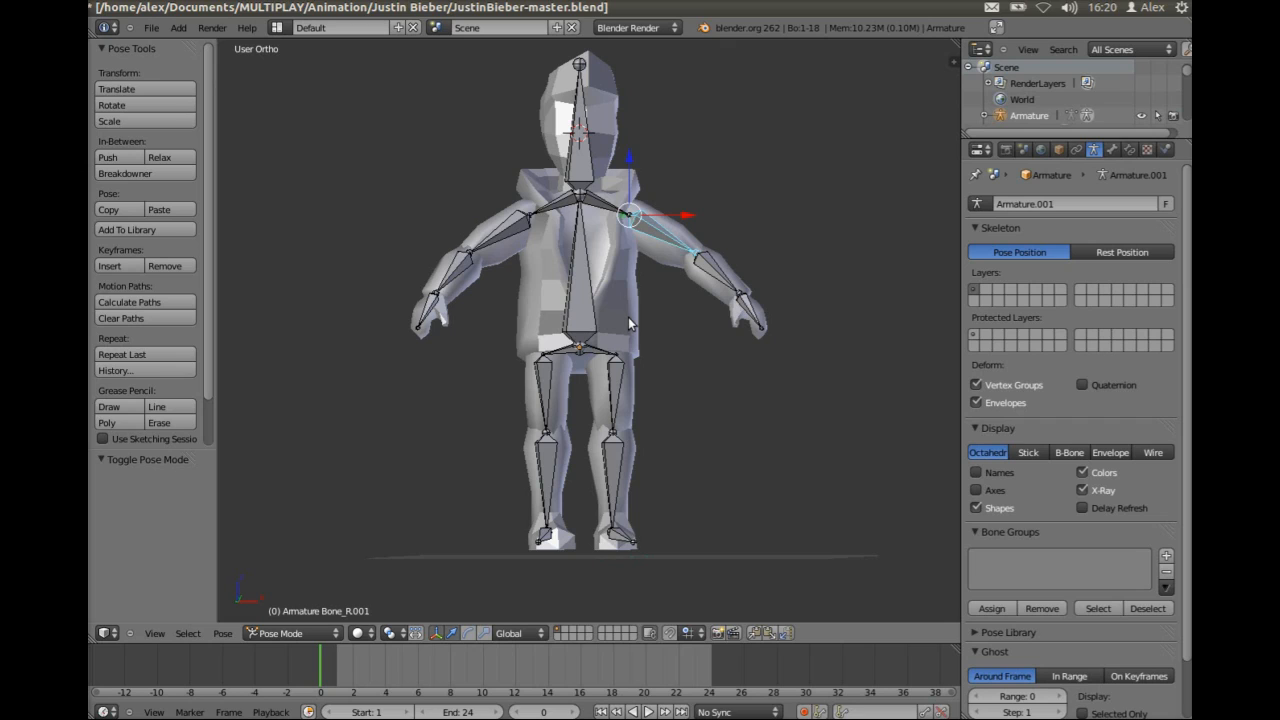
right_click(543, 112)
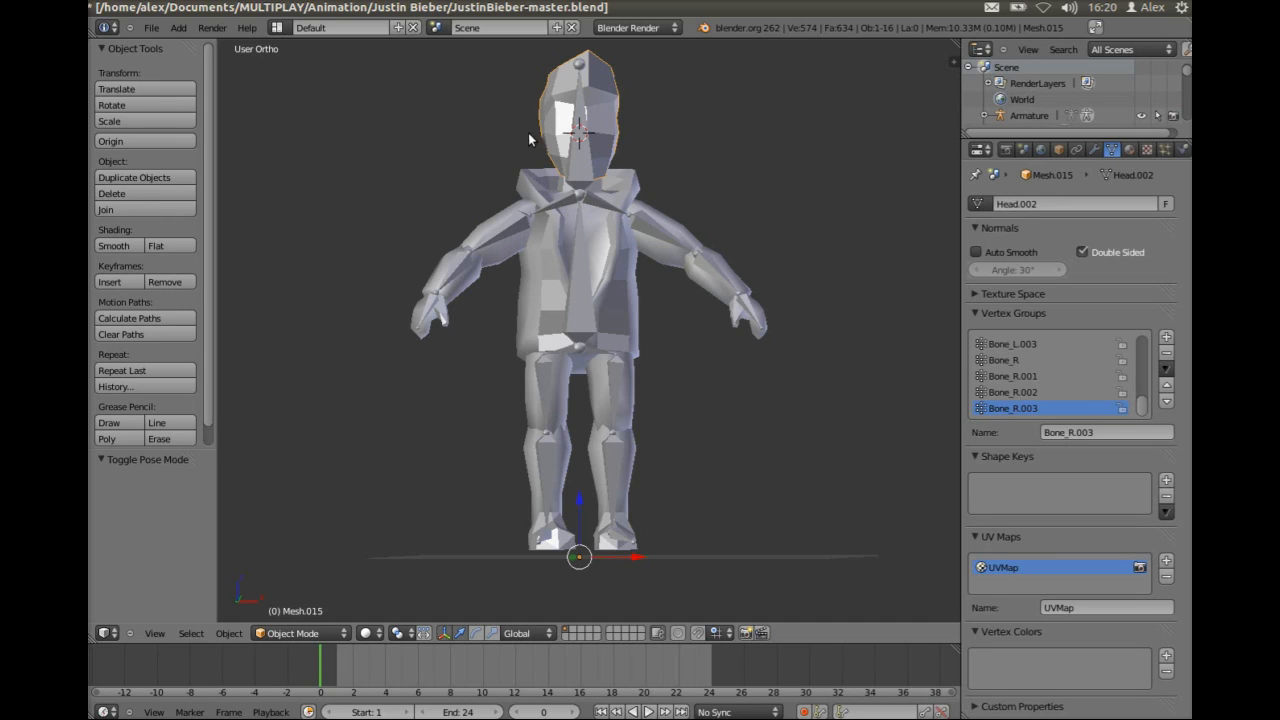
right_click(518, 183)
right_click(470, 234)
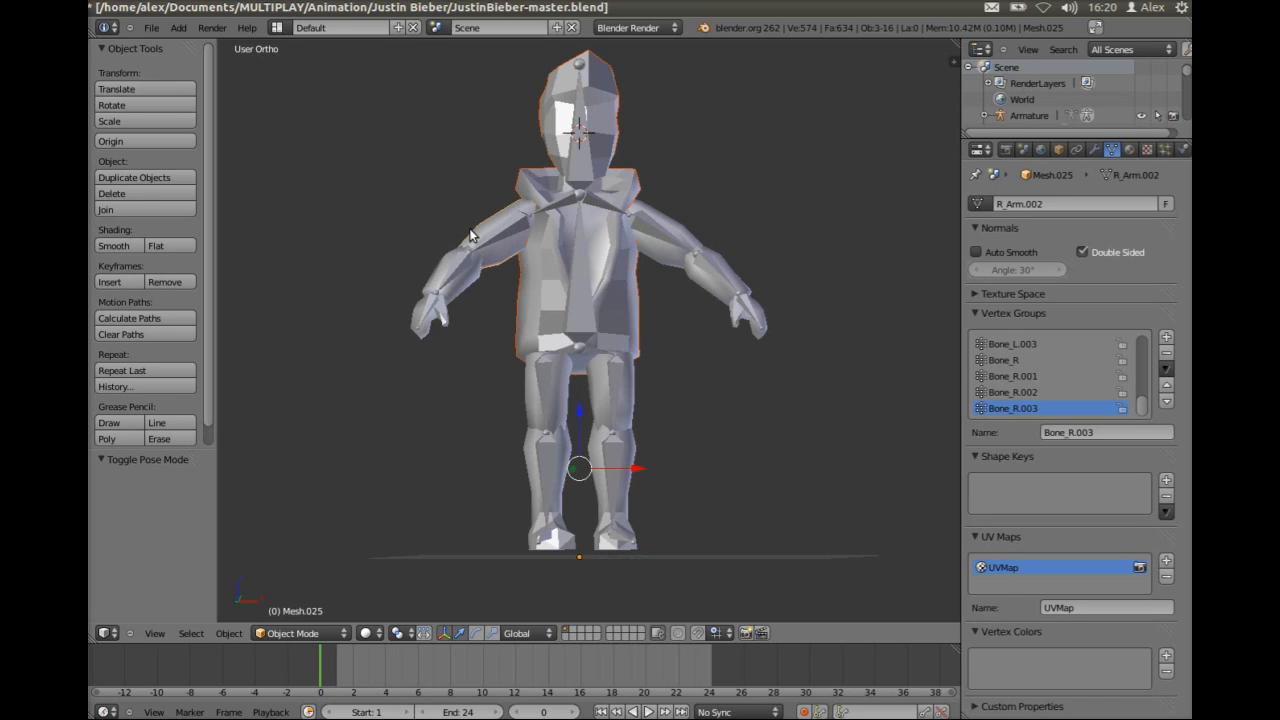
right_click(428, 267)
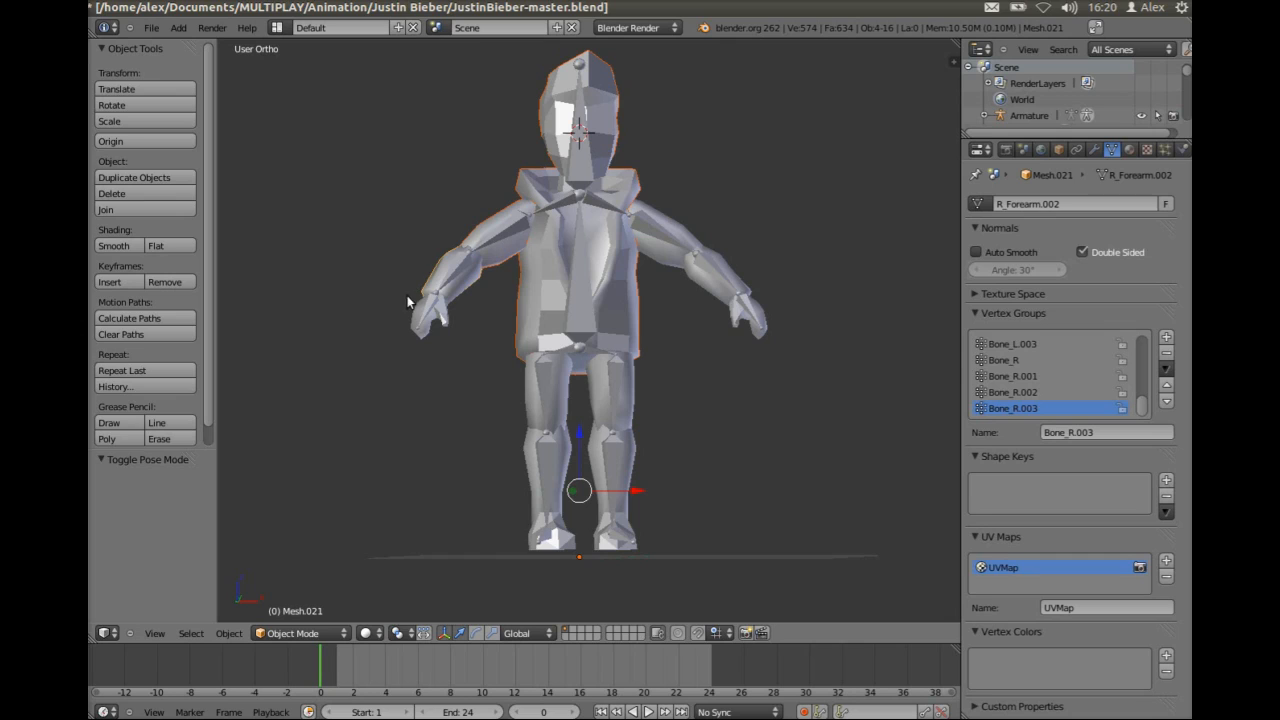
right_click(404, 307)
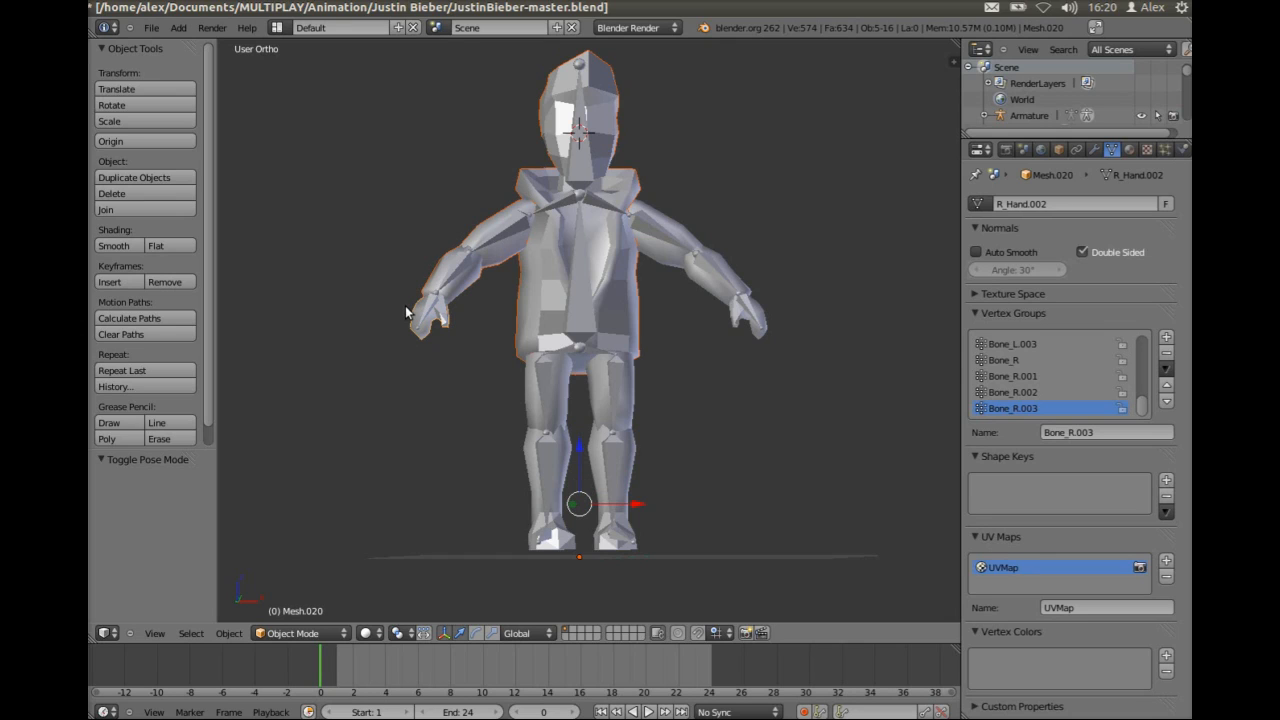
right_click(681, 214)
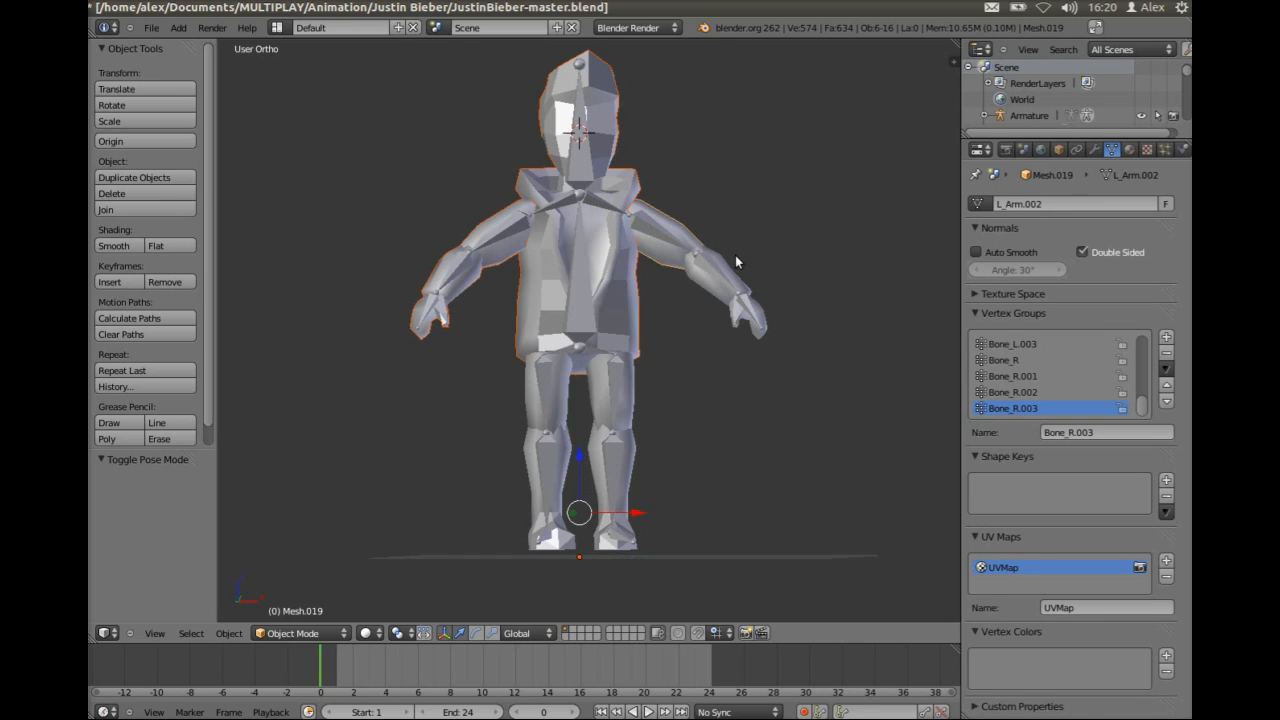
right_click(768, 305)
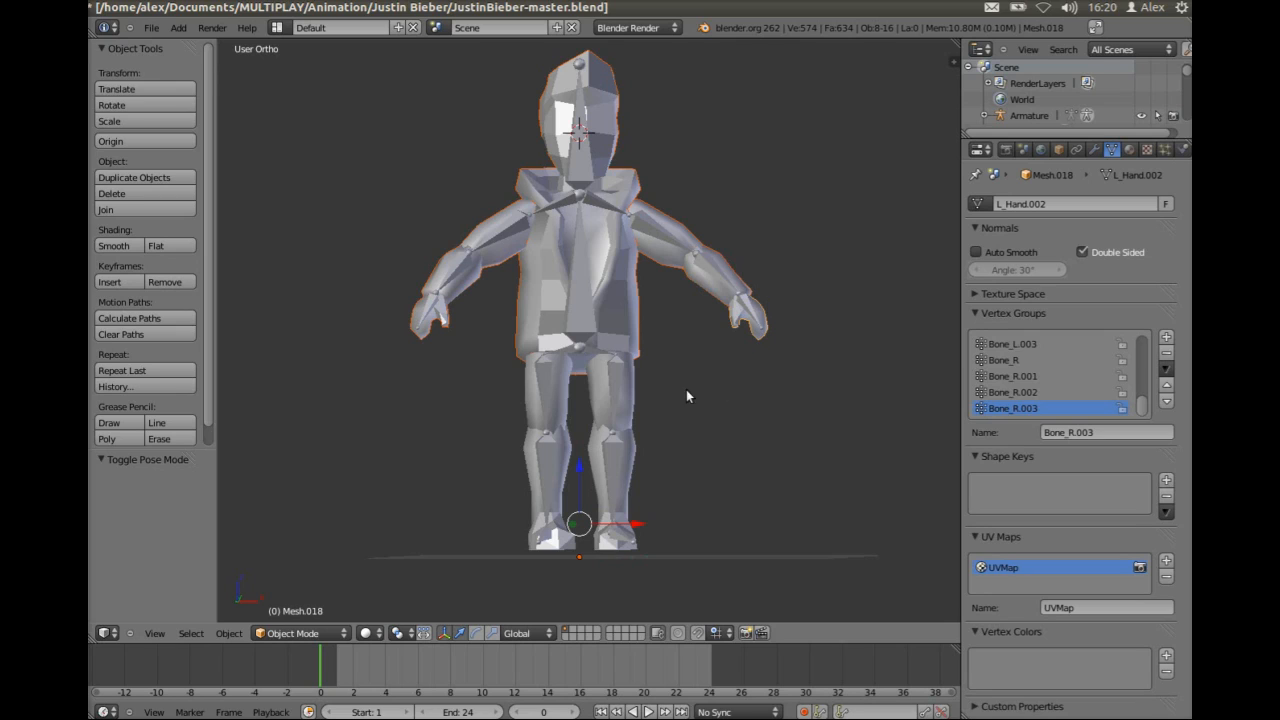
Add the thigh, lower leg and foot meshes of both legs to the selection.
right_click(587, 400)
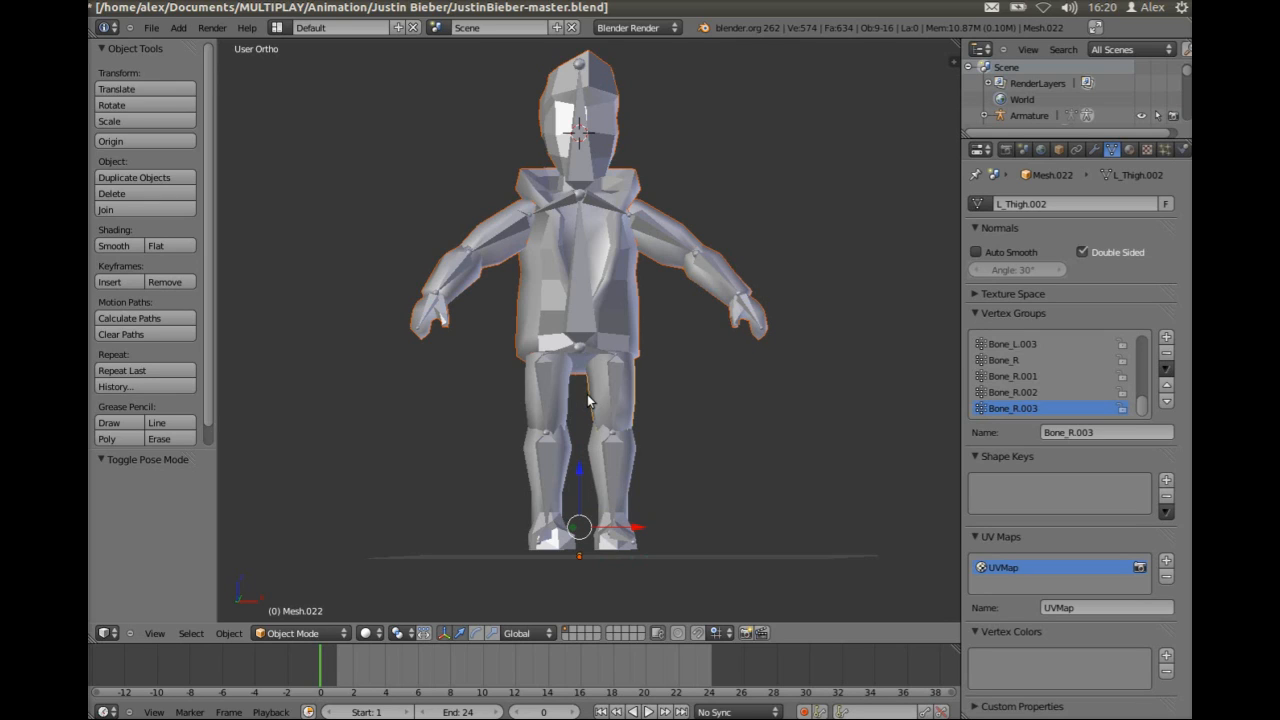
right_click(591, 474)
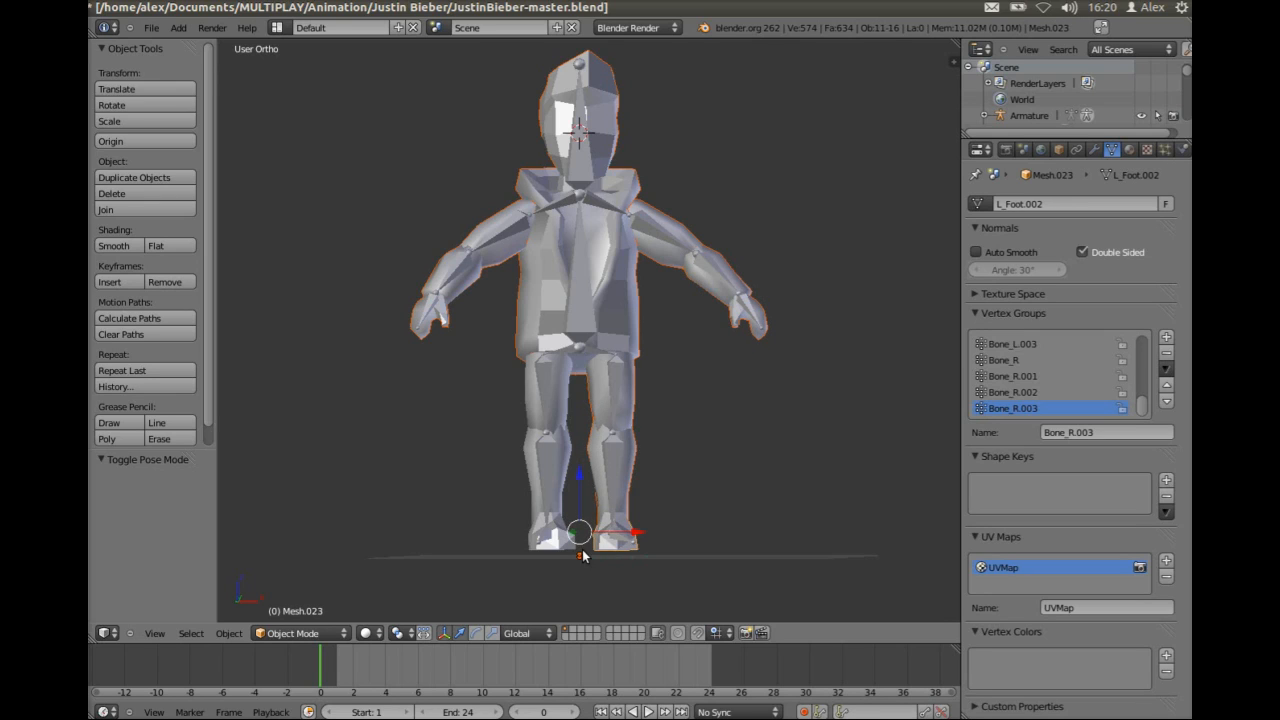
right_click(580, 550)
right_click(575, 443)
right_click(524, 394)
mouse_move(605, 338)
middle_down()
mouse_move(639, 361)
mouse_move(327, 328)
mouse_move(412, 343)
mouse_move(595, 333)
middle_up()
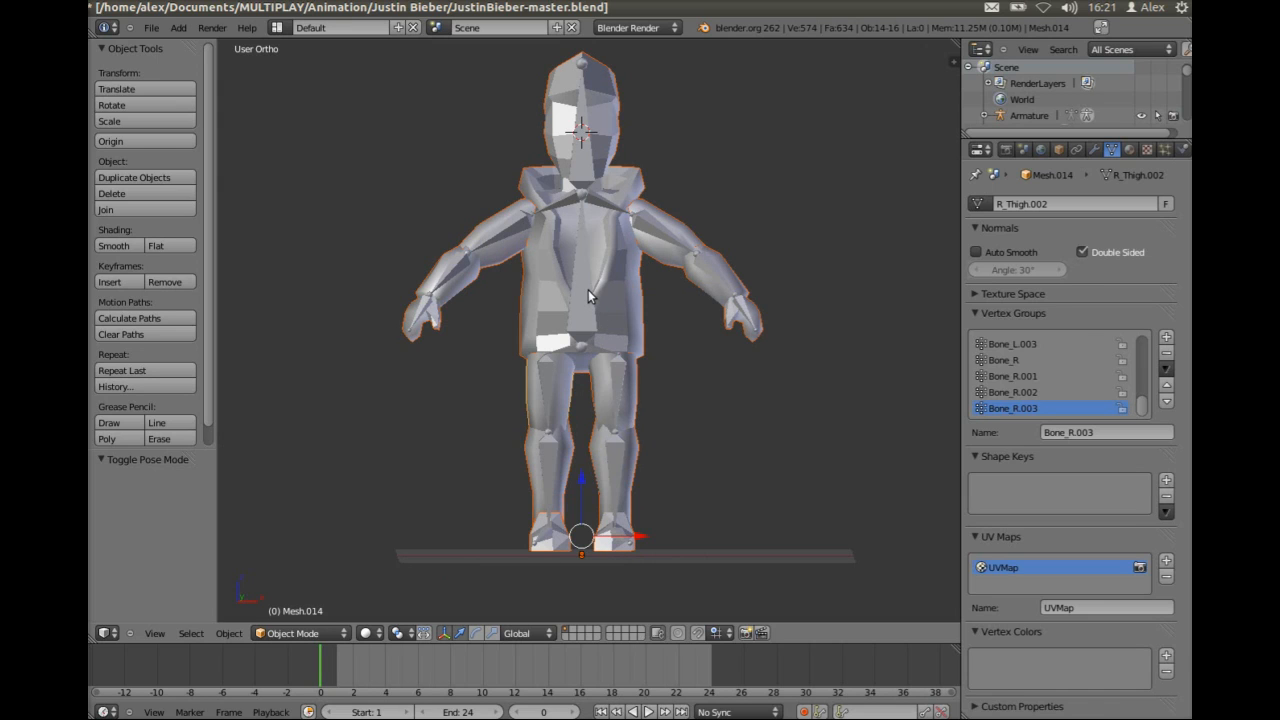
Add the armature with all its bones to the selection and parent the body meshes to it with Automatic Weights.
right_click(588, 289)
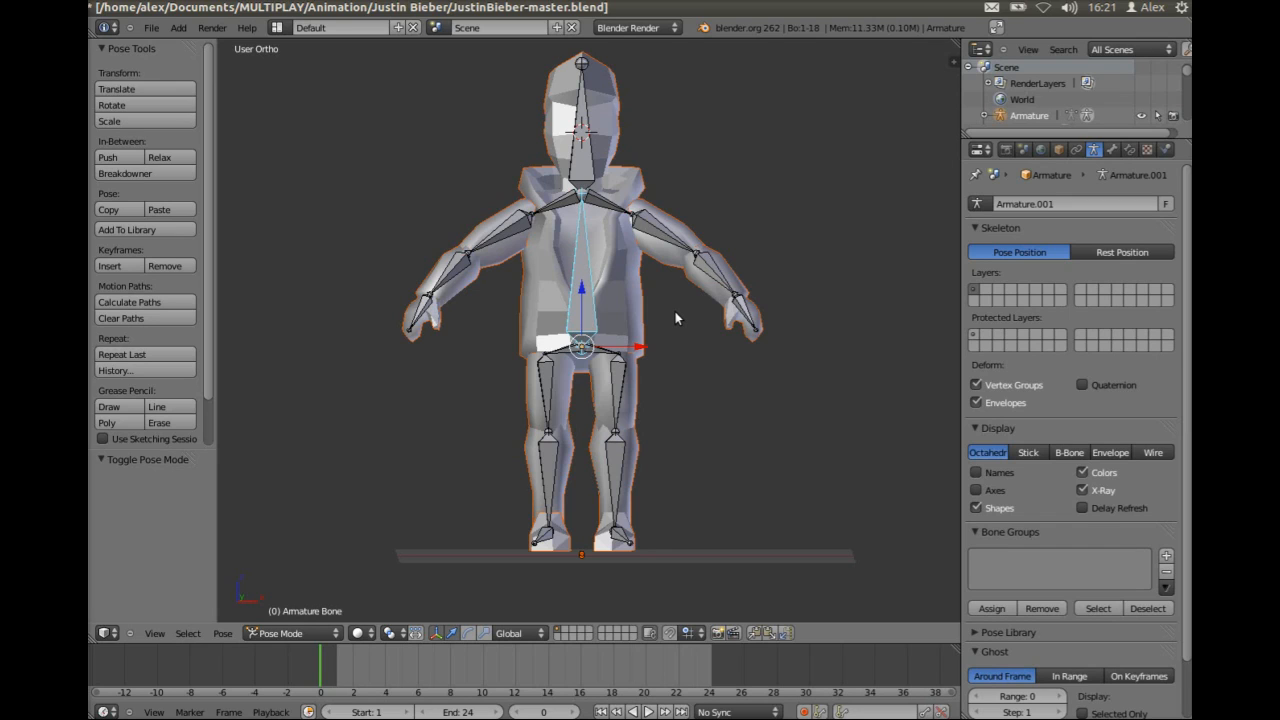
key(a)
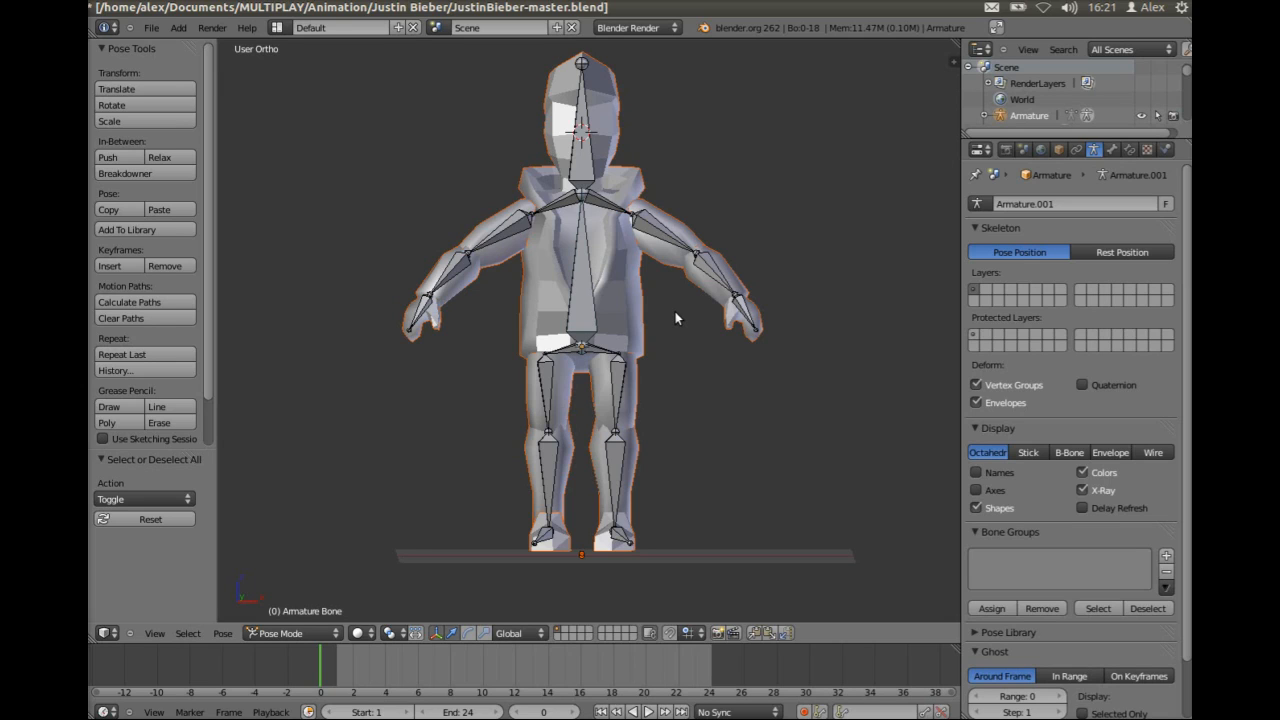
key(a)
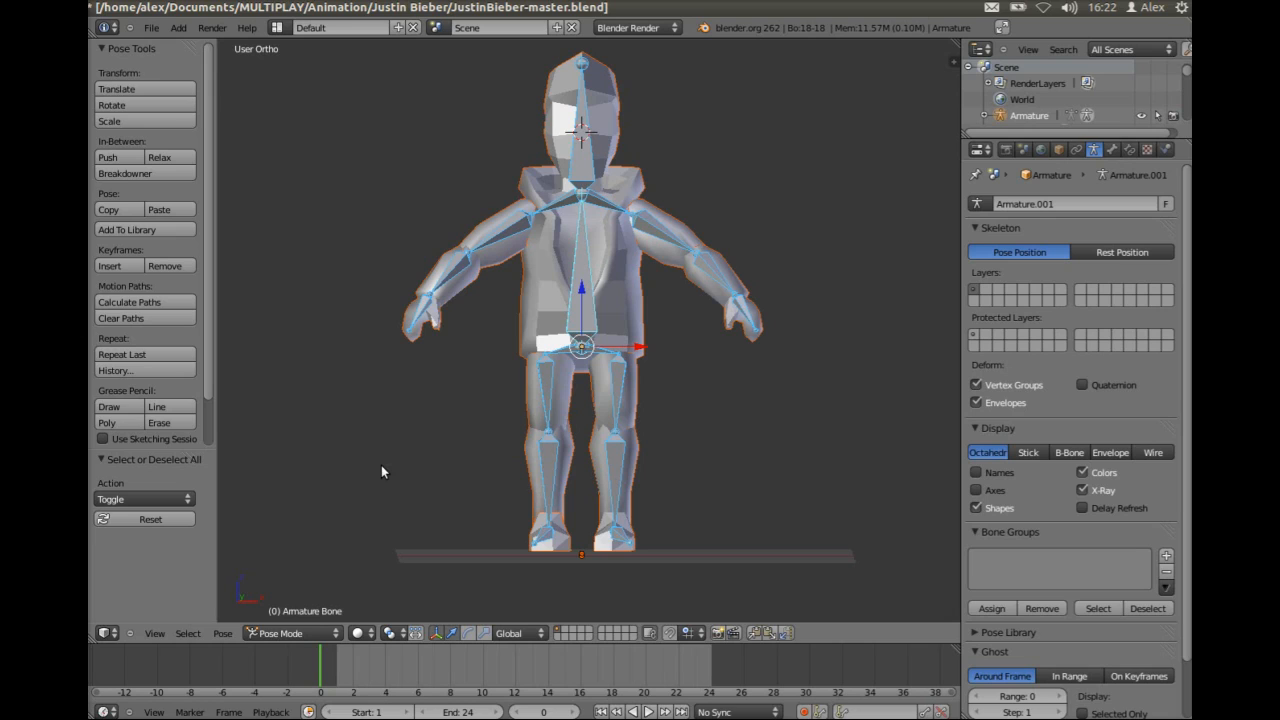
key(ctrl+p)
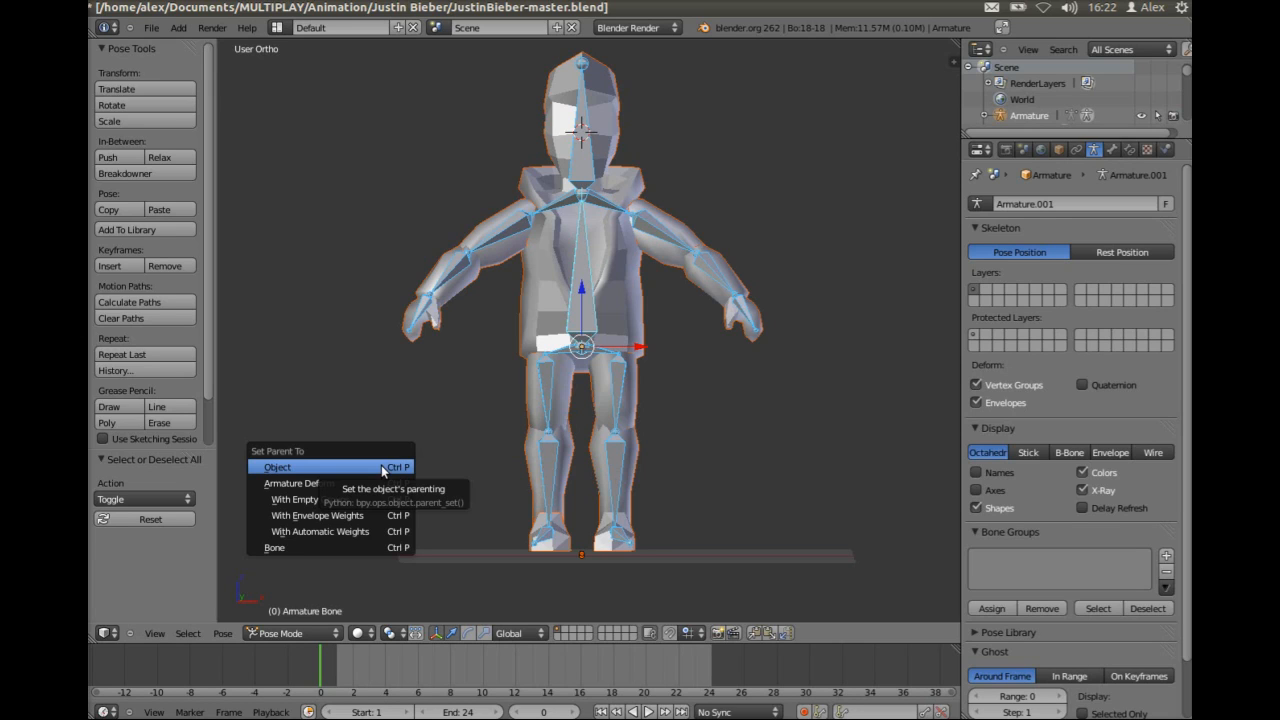
click(356, 532)
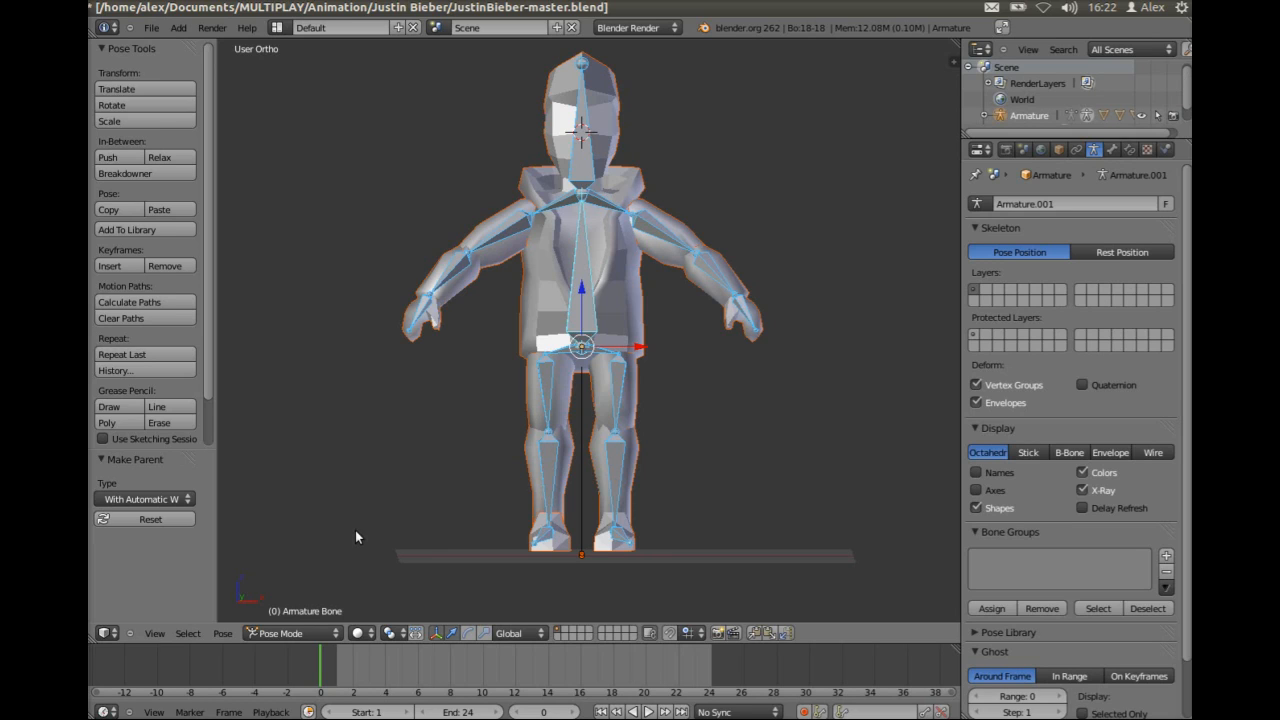
Test the mesh deformation by rotating the upper arm, head and thigh bones, cancelling each rotation.
right_click(655, 237)
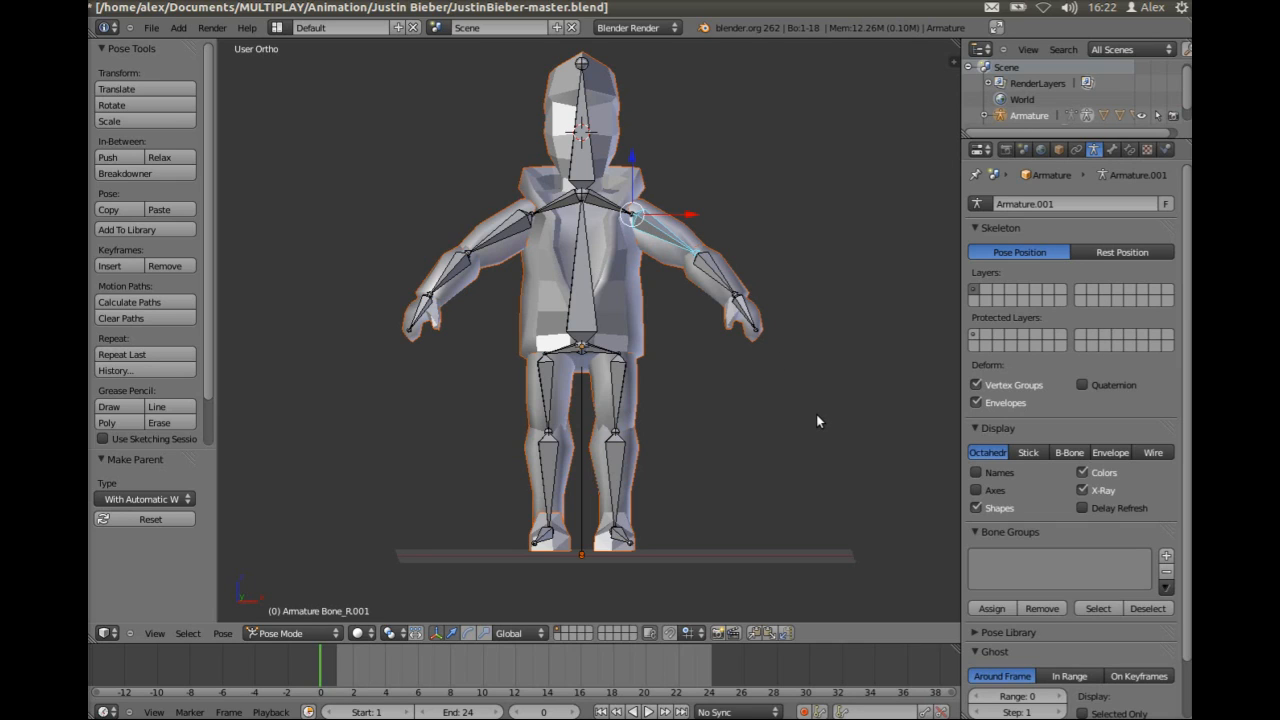
key(r)
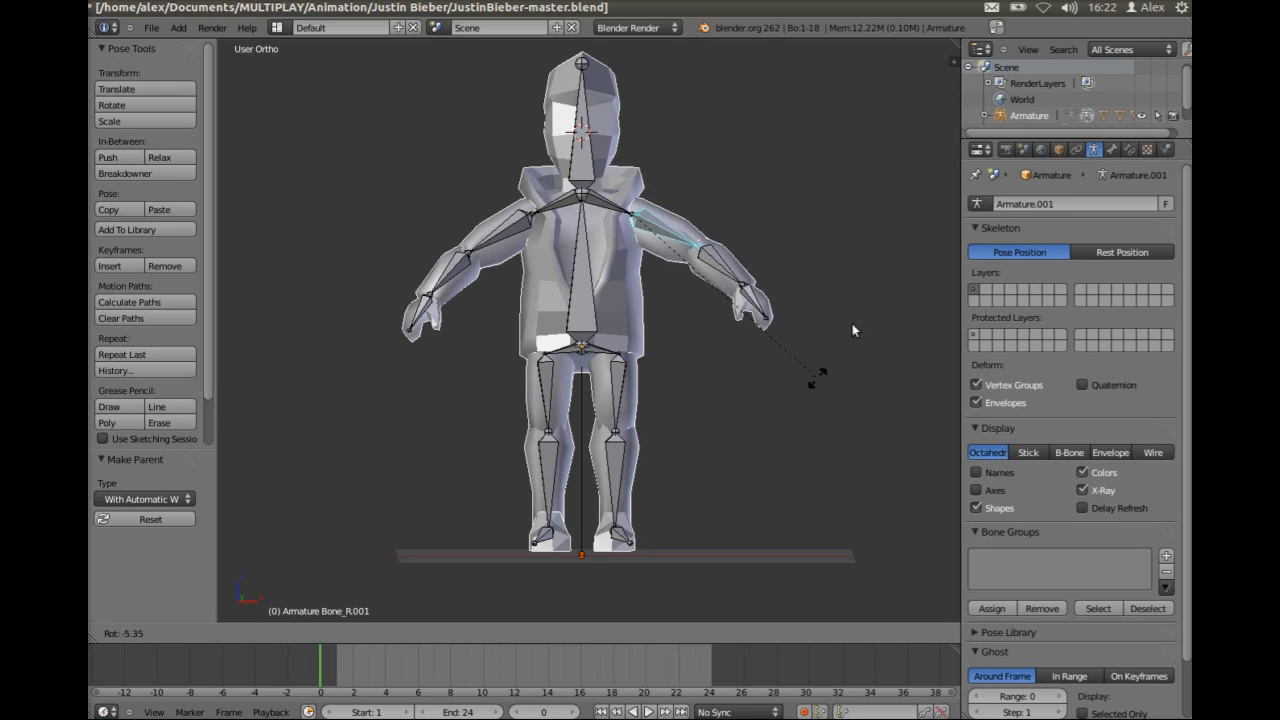
key(Escape)
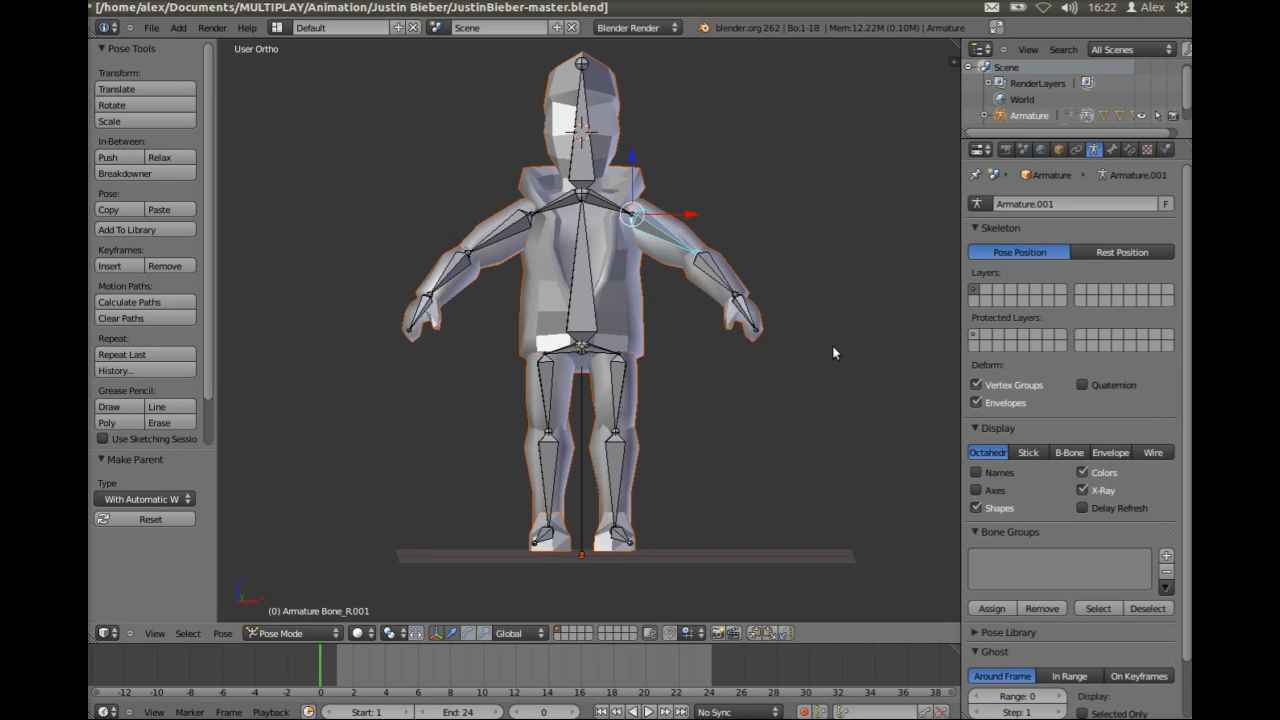
right_click(589, 157)
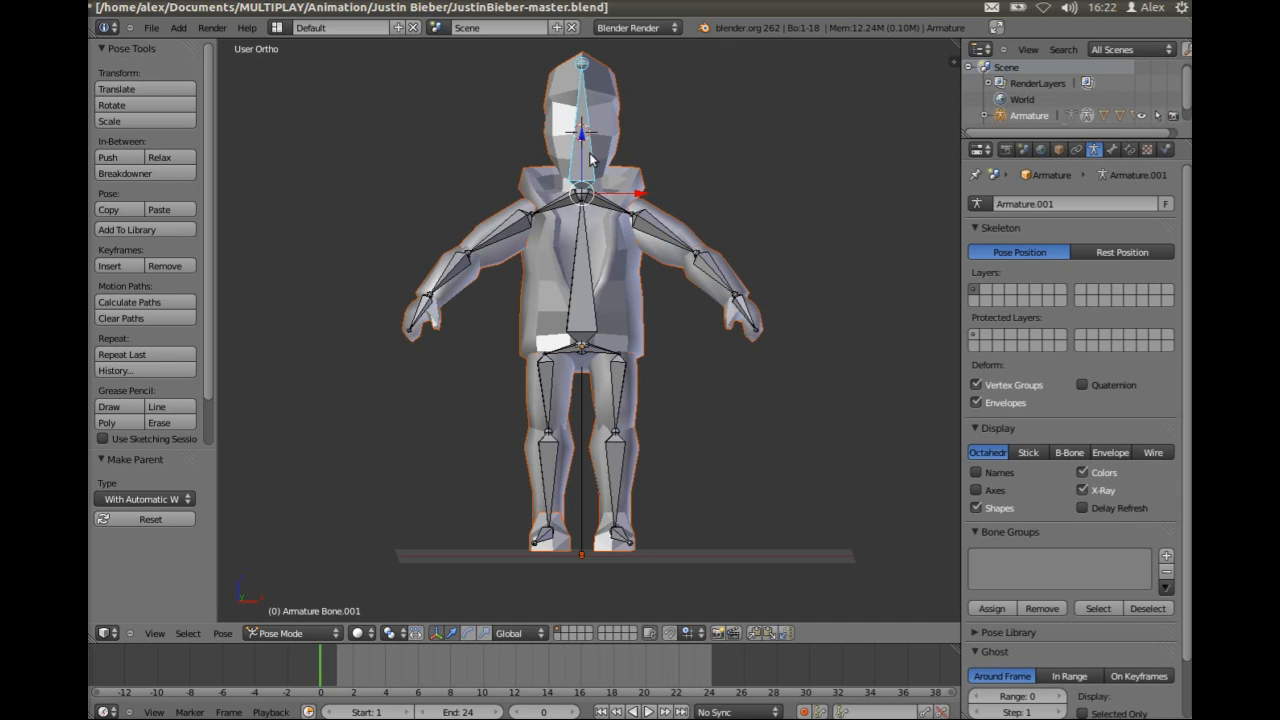
key(r)
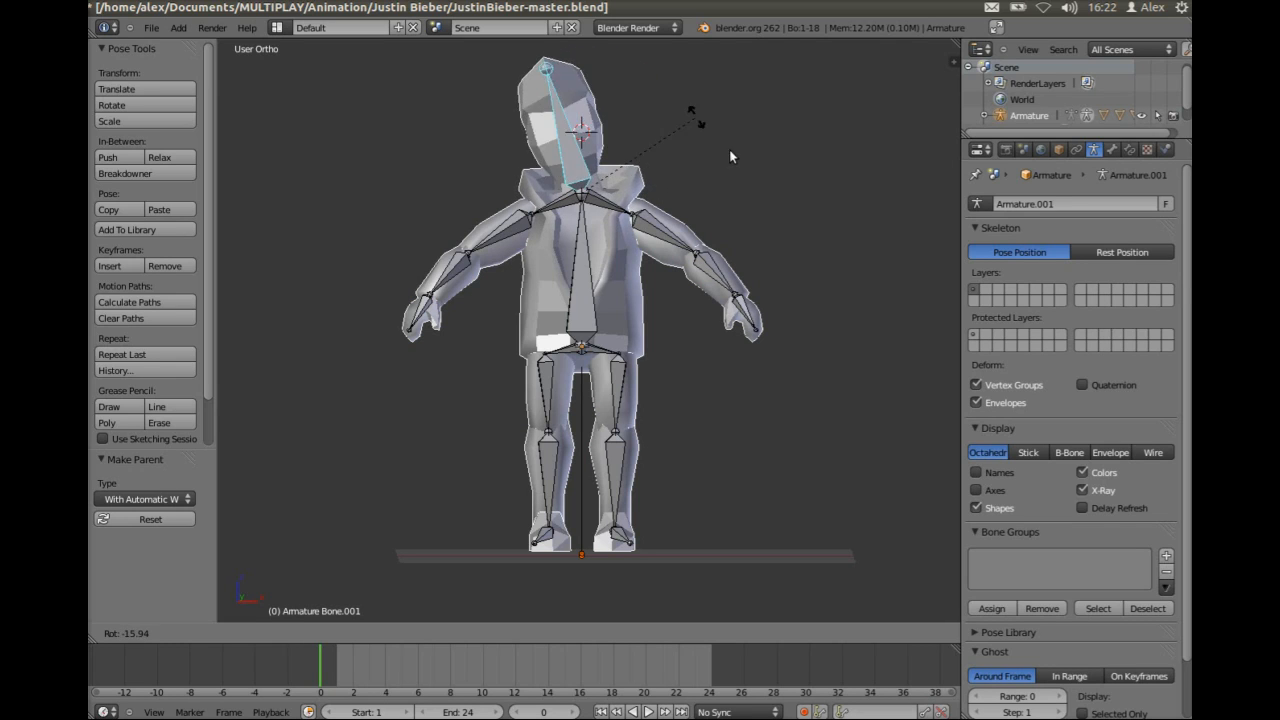
key(Escape)
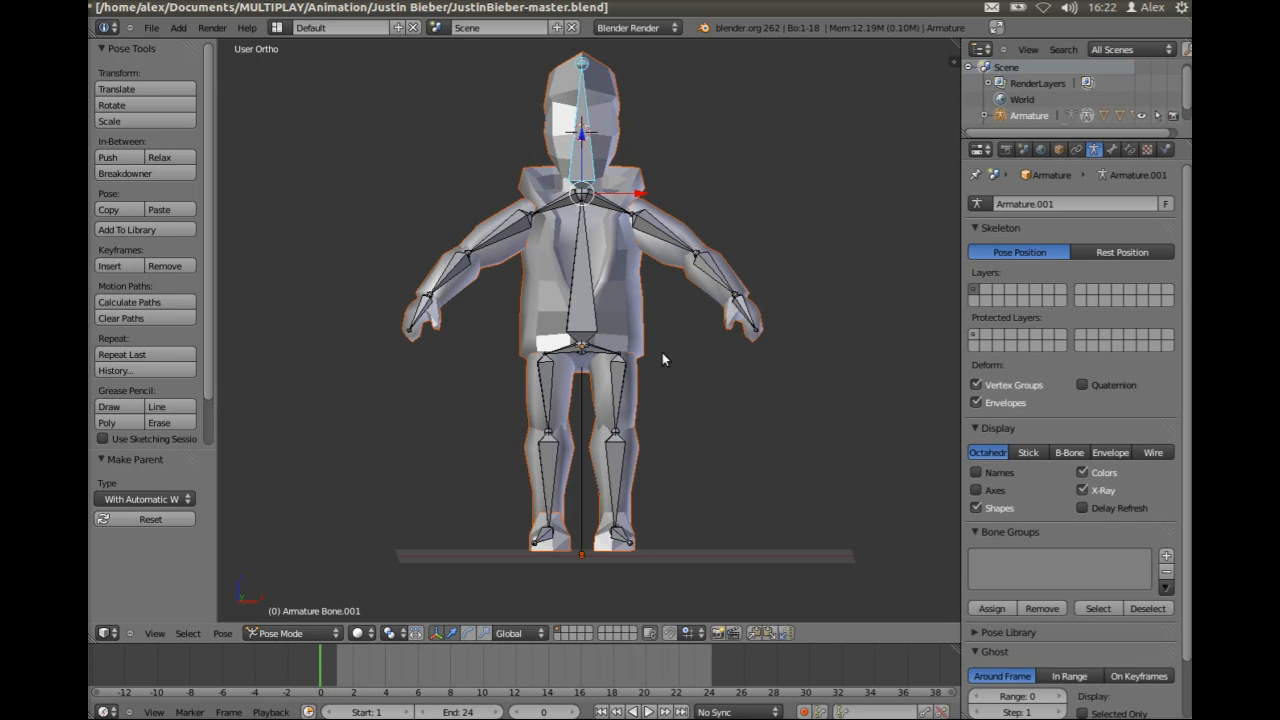
right_click(614, 382)
key(r)
key(Escape)
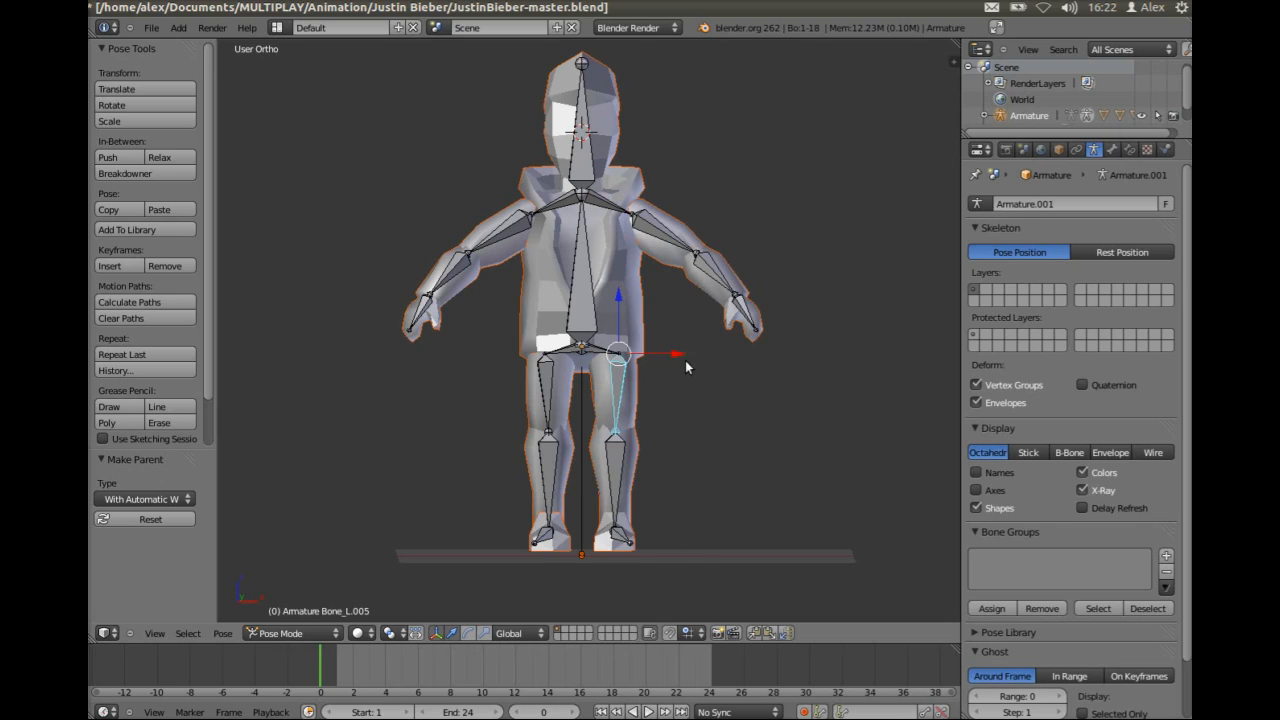
Test the mesh deformation by rotating the left hip bone about X and the spine bone about Z, cancelling each rotation.
right_click(605, 353)
key(r)
key(x)
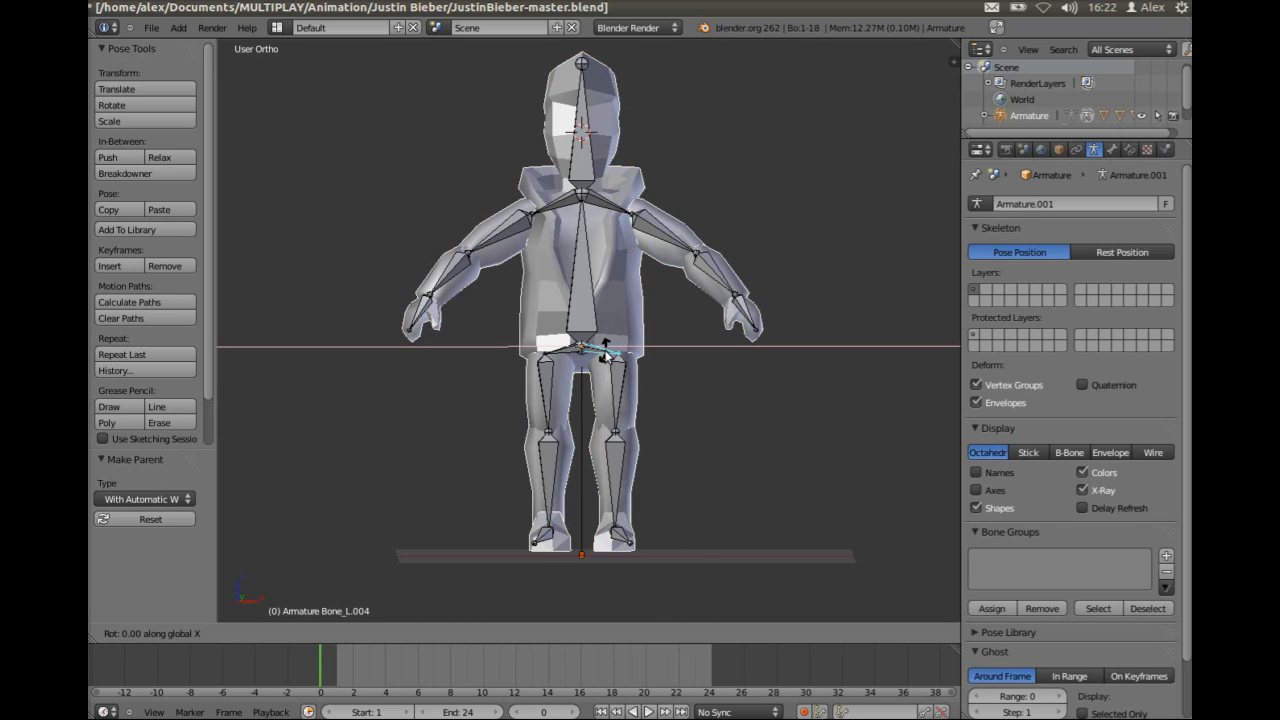
key(Escape)
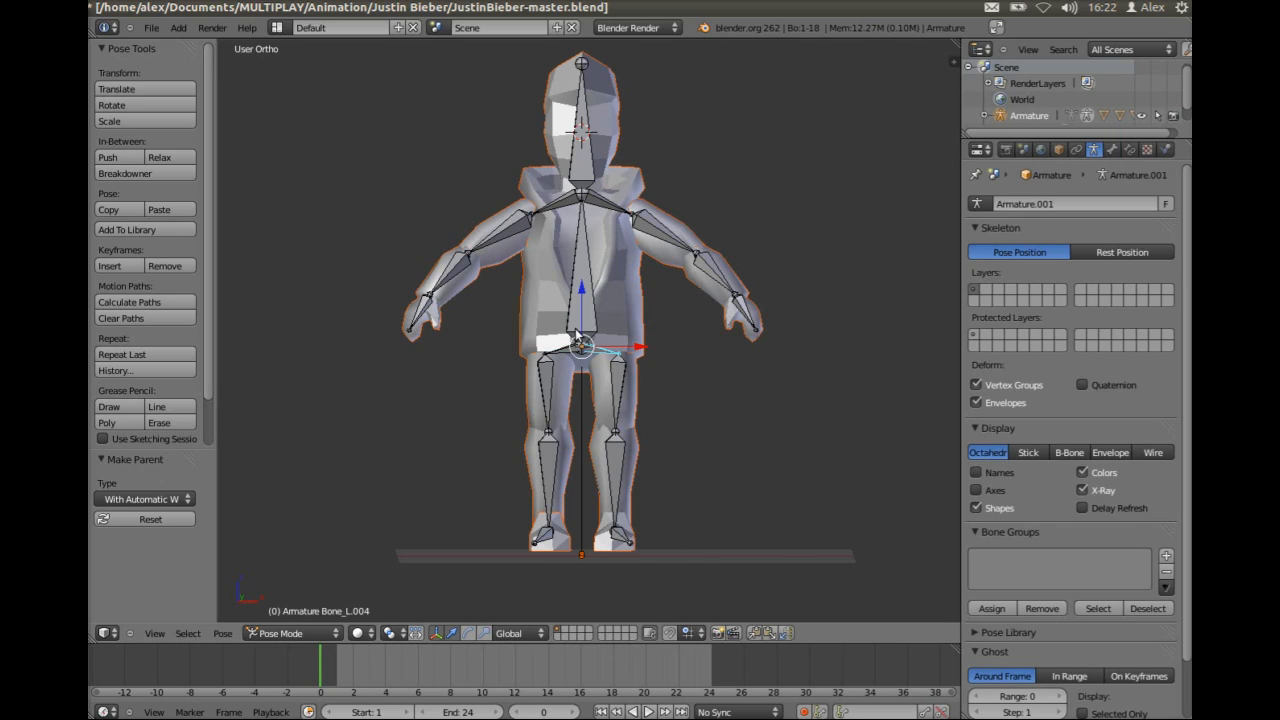
right_click(584, 313)
key(r)
key(z)
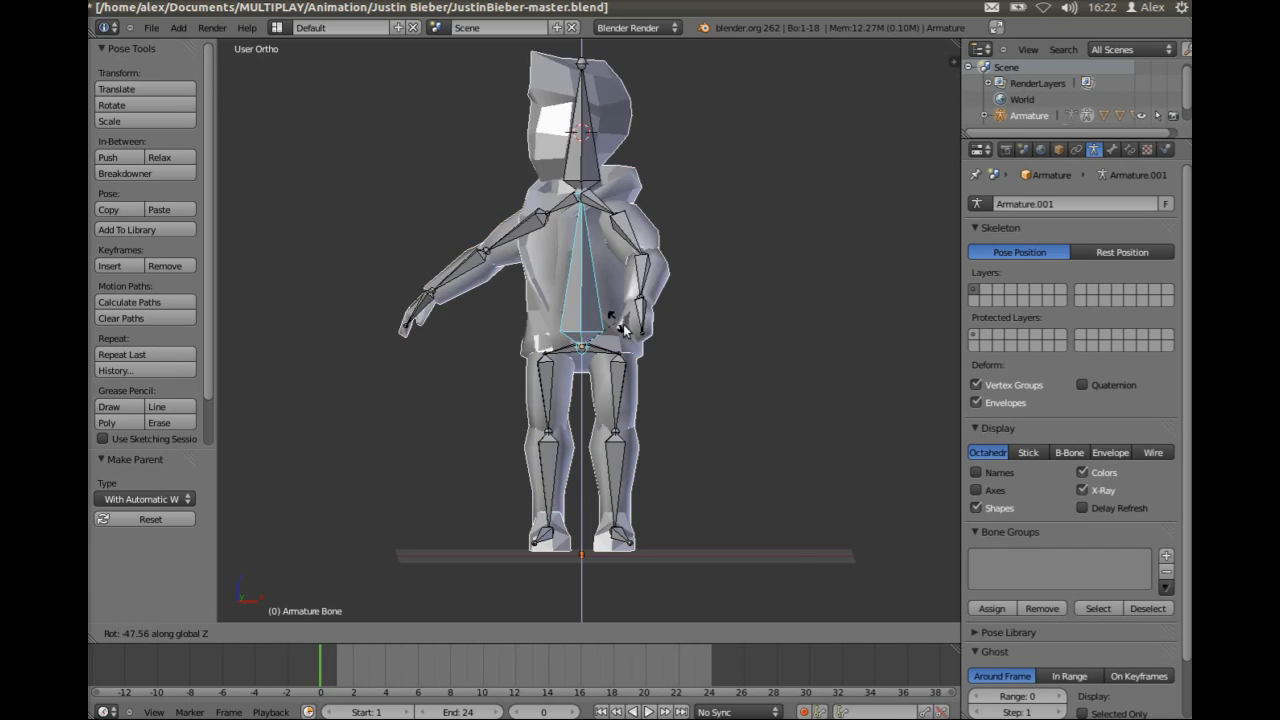
key(Escape)
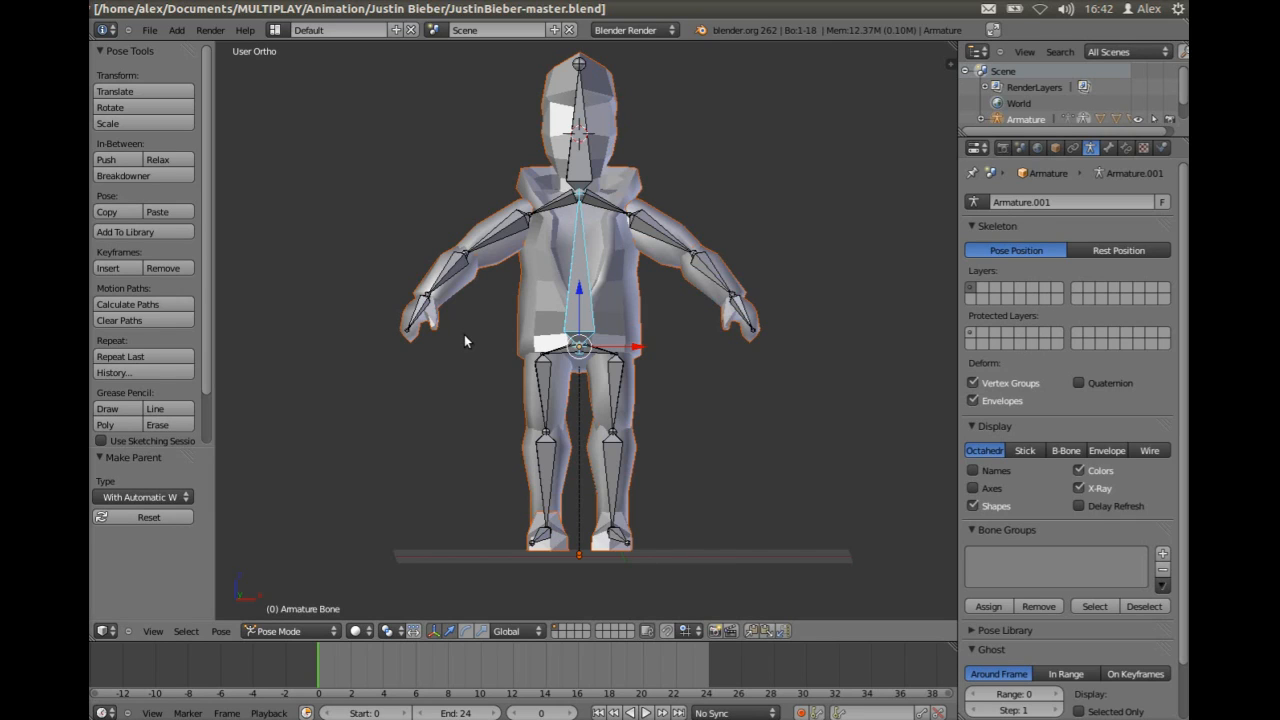
Test the arm deformation by rotating the upper arm bones Bone_L.001 and Bone_R.001, cancelling each rotation.
right_click(500, 234)
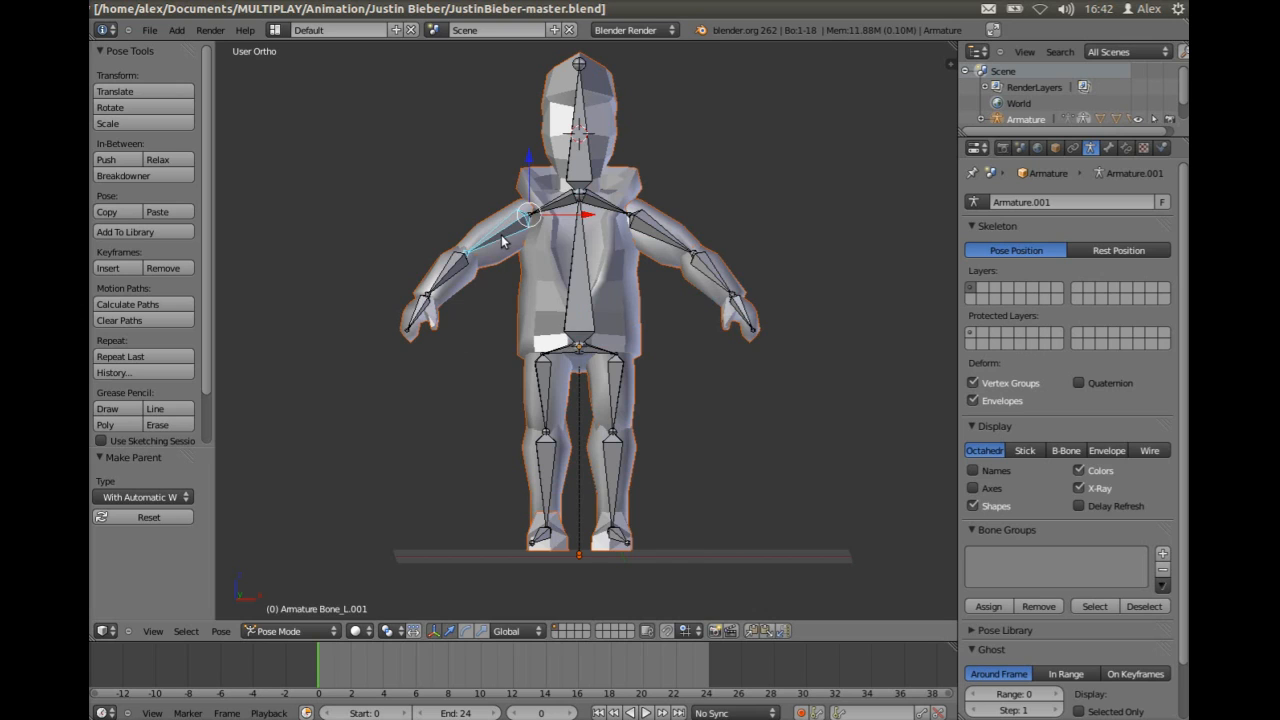
key(r)
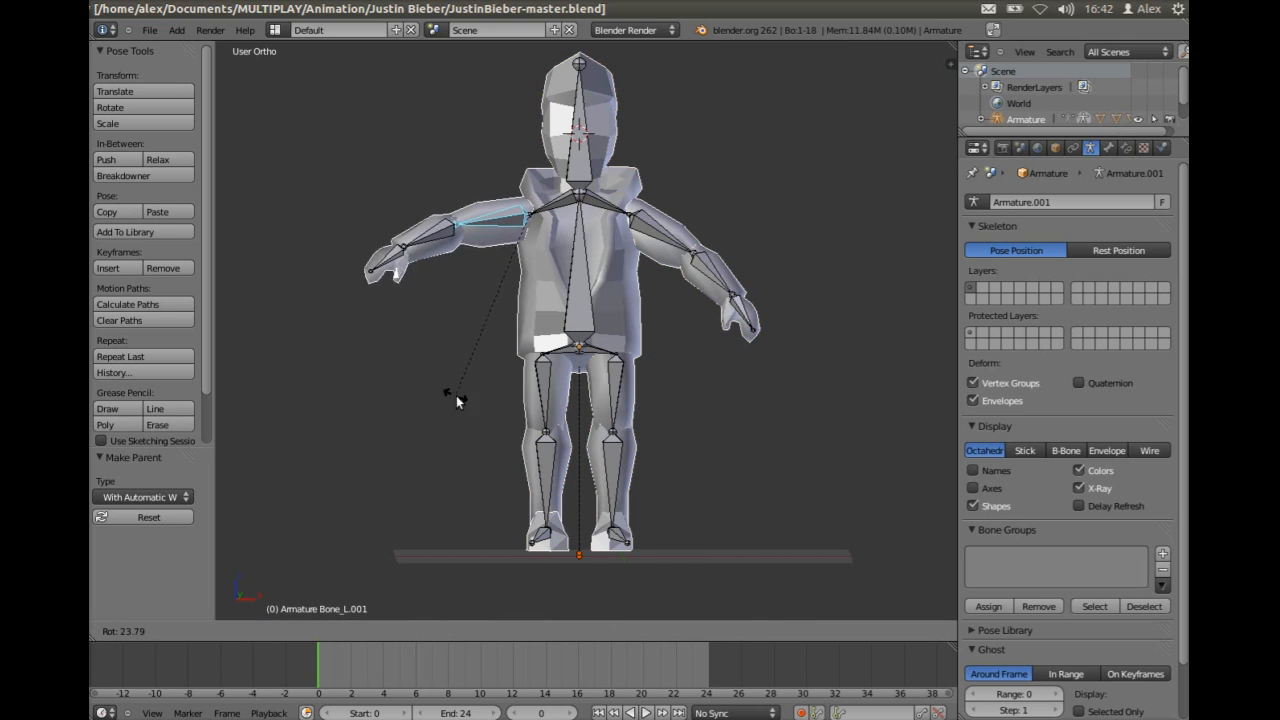
right_click(456, 395)
right_click(652, 234)
key(r)
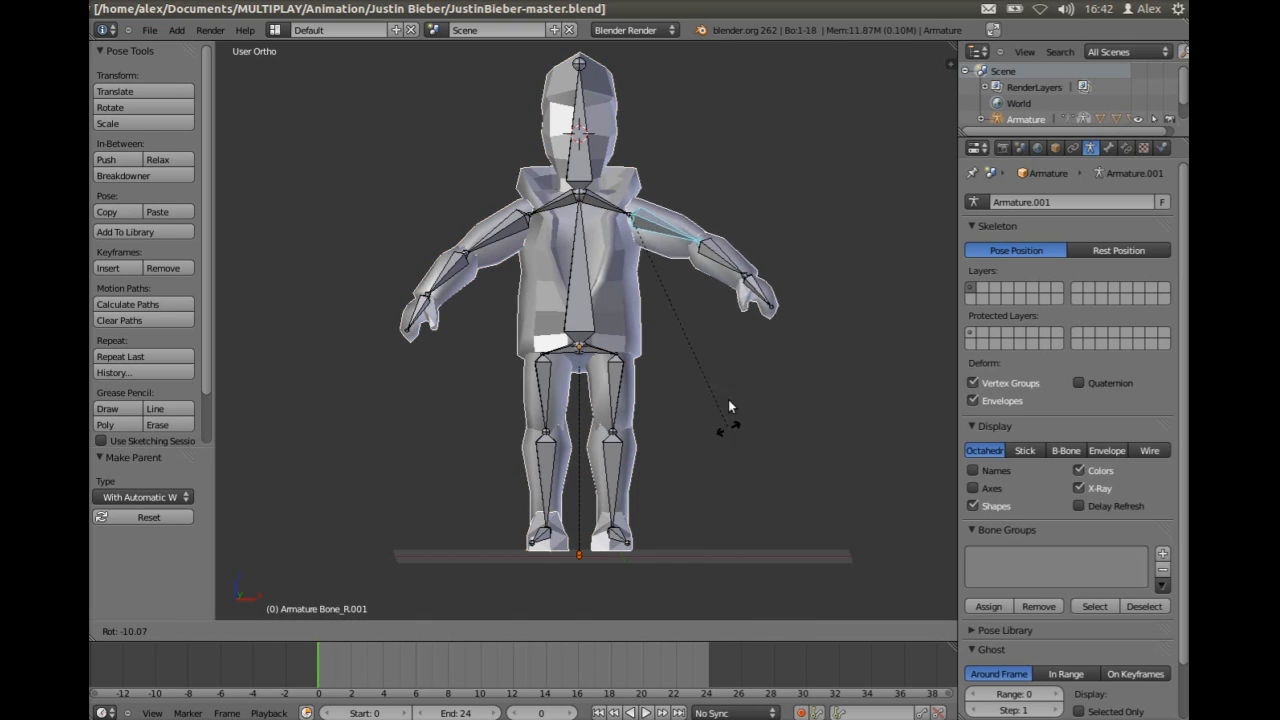
right_click(729, 431)
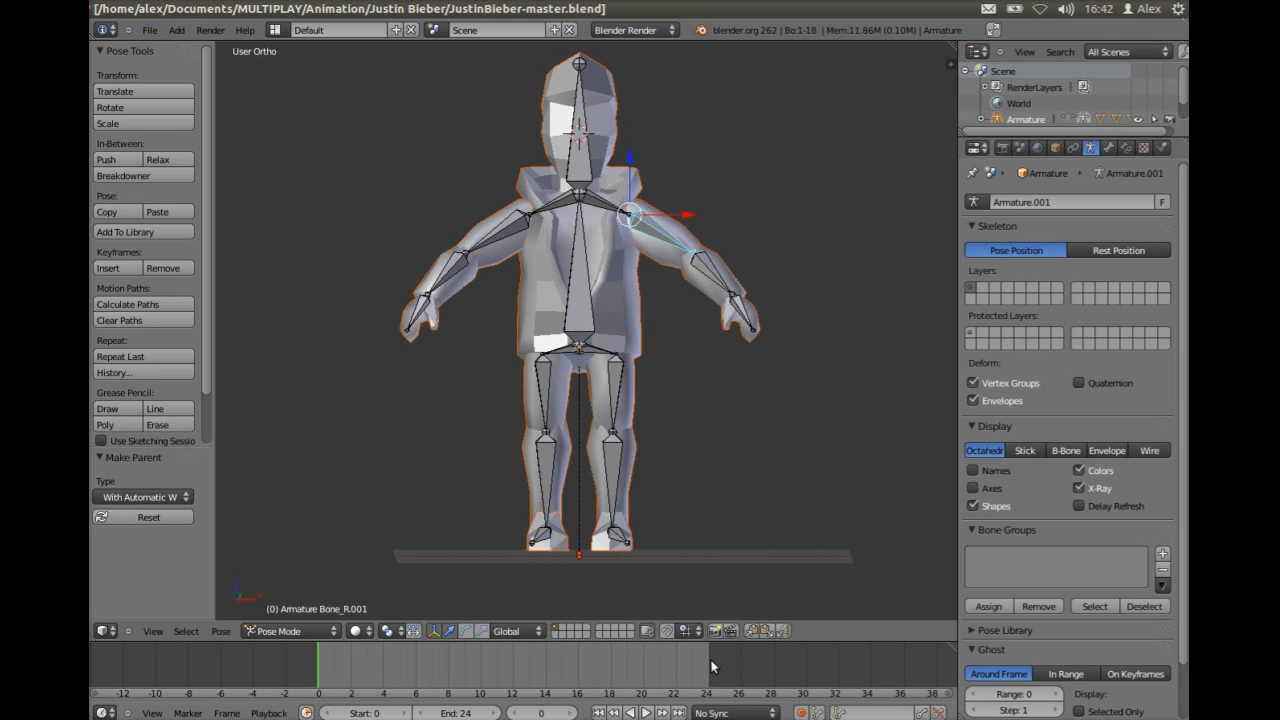
Select all bones of the armature and insert a LocRotScale keyframe for the starting pose at frame 0.
drag(320, 673, 367, 660)
drag(474, 655, 629, 656)
click(318, 661)
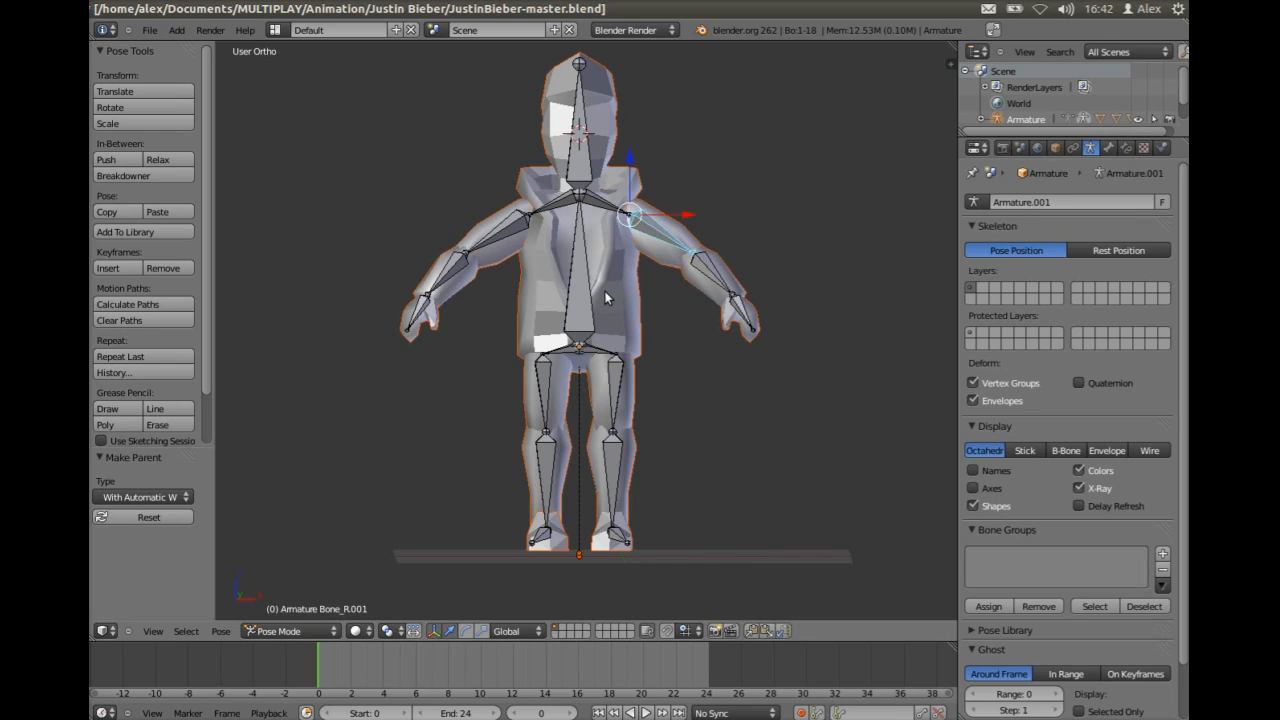
key(a)
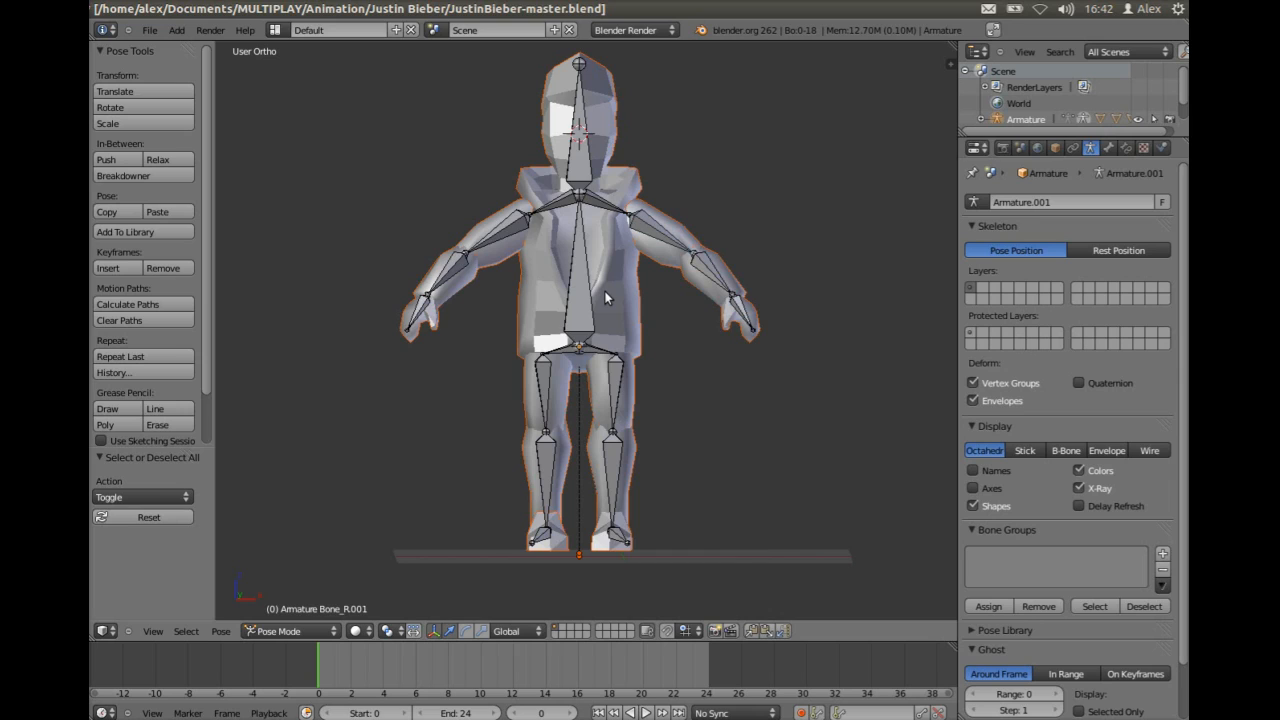
key(a)
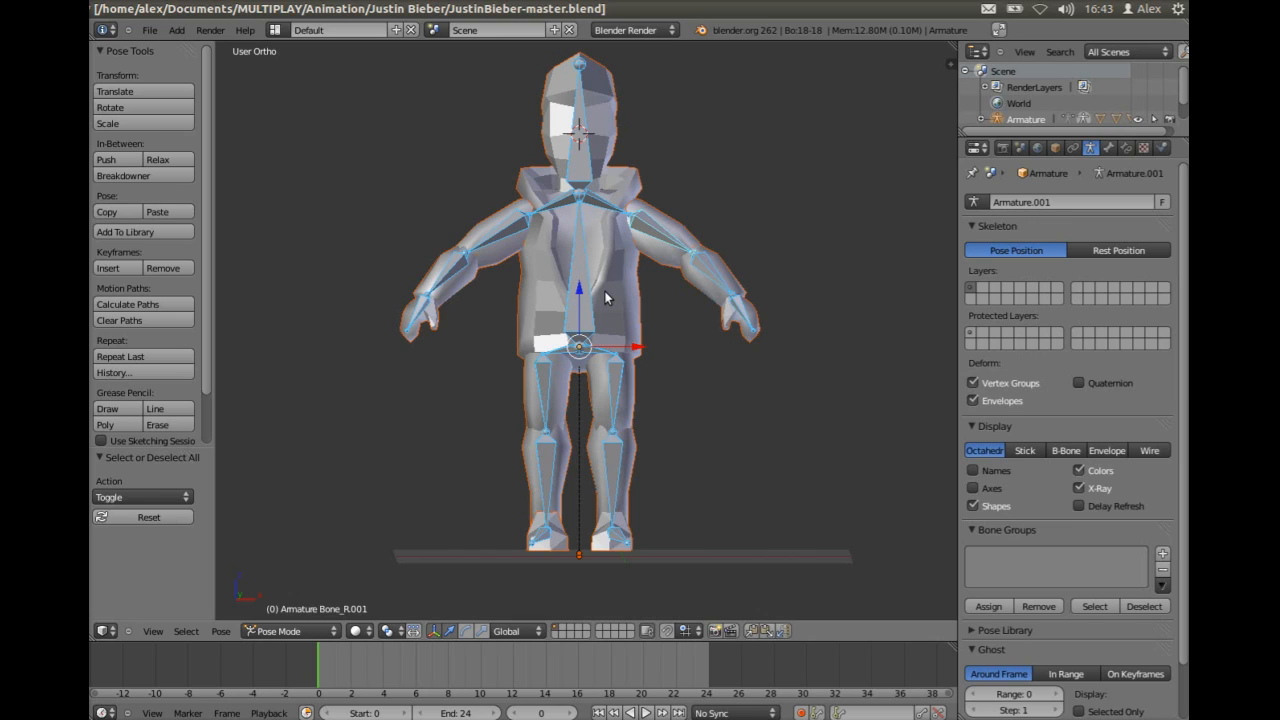
click(125, 267)
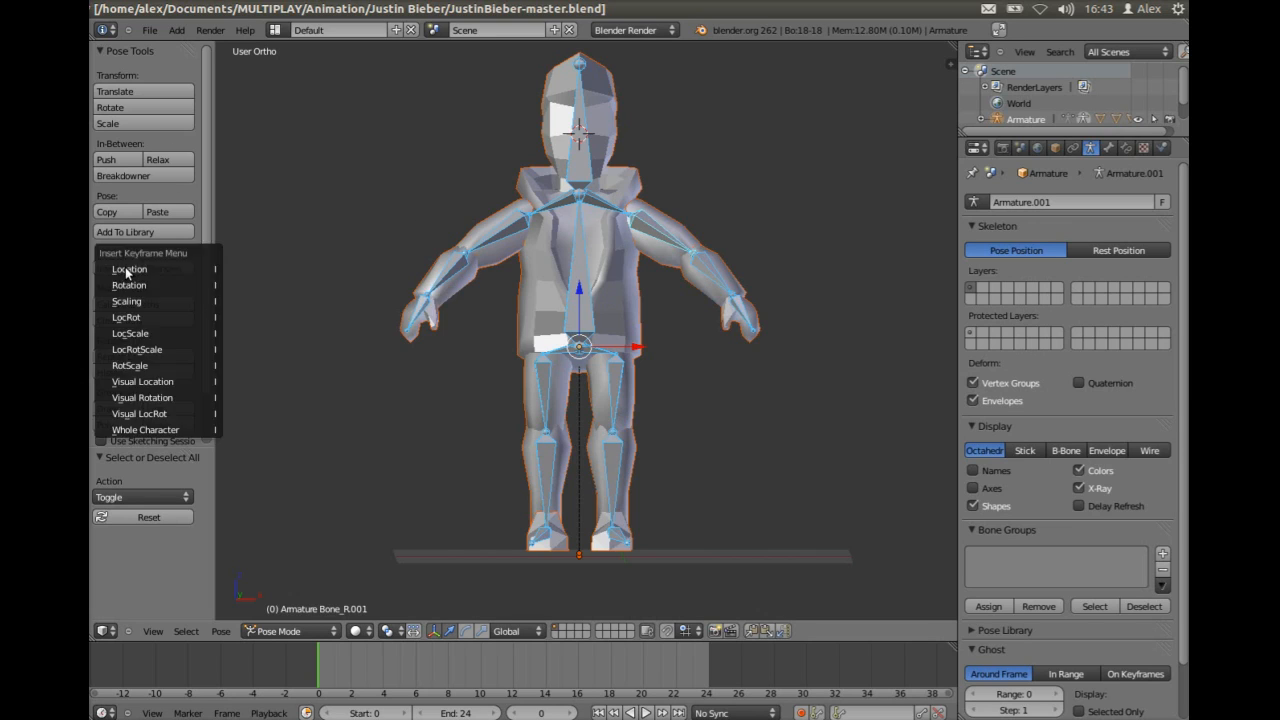
click(128, 351)
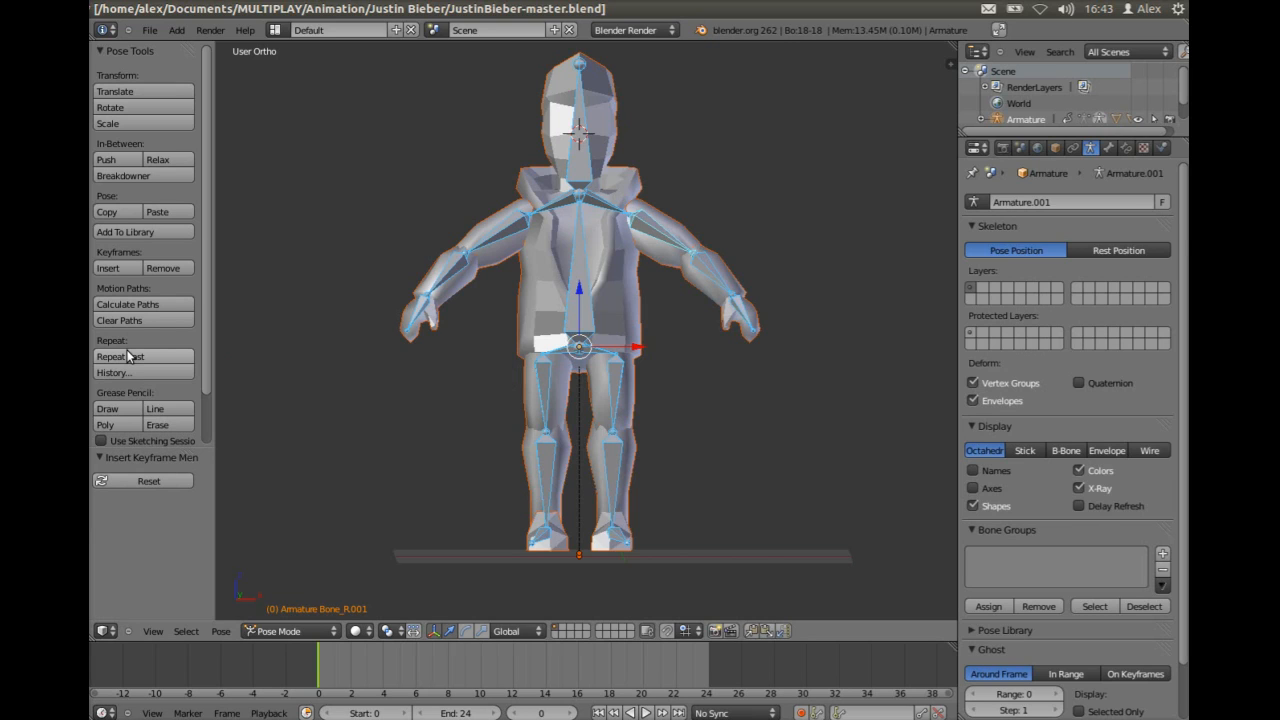
Go to frame 12 and raise the upper arm bone Bone_L.001 by rotating it about 74 degrees.
click(335, 651)
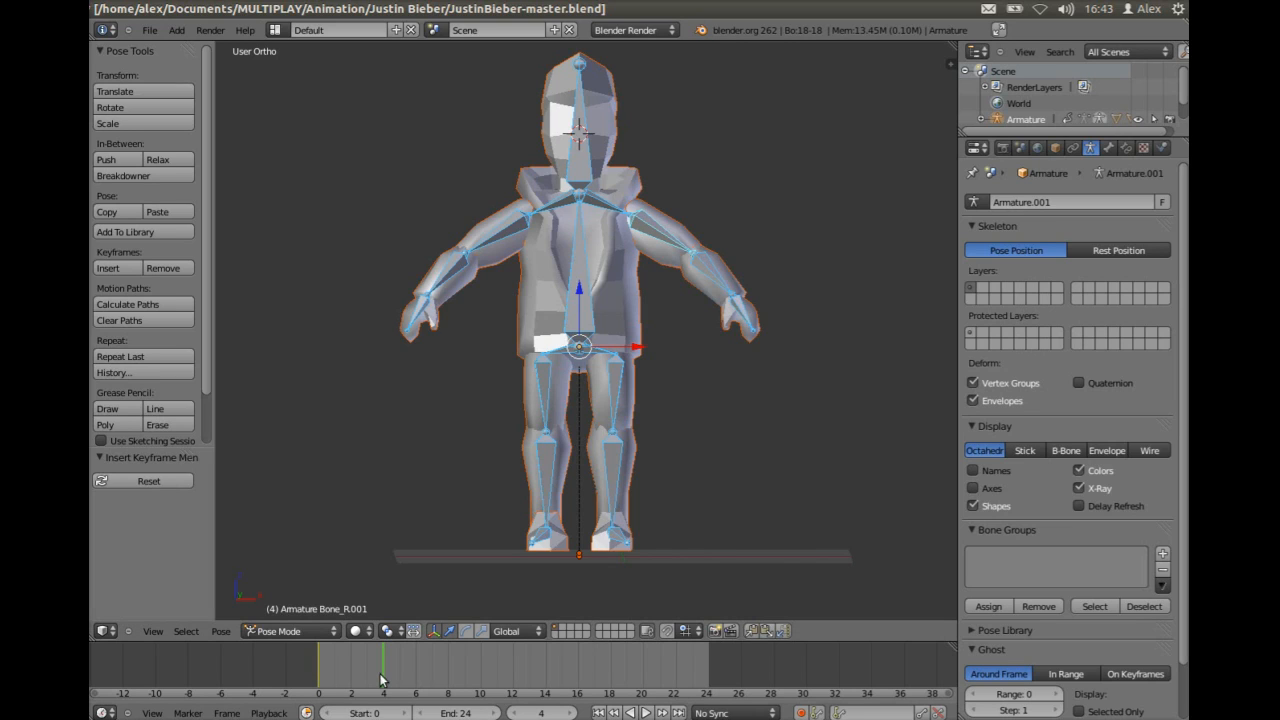
click(317, 652)
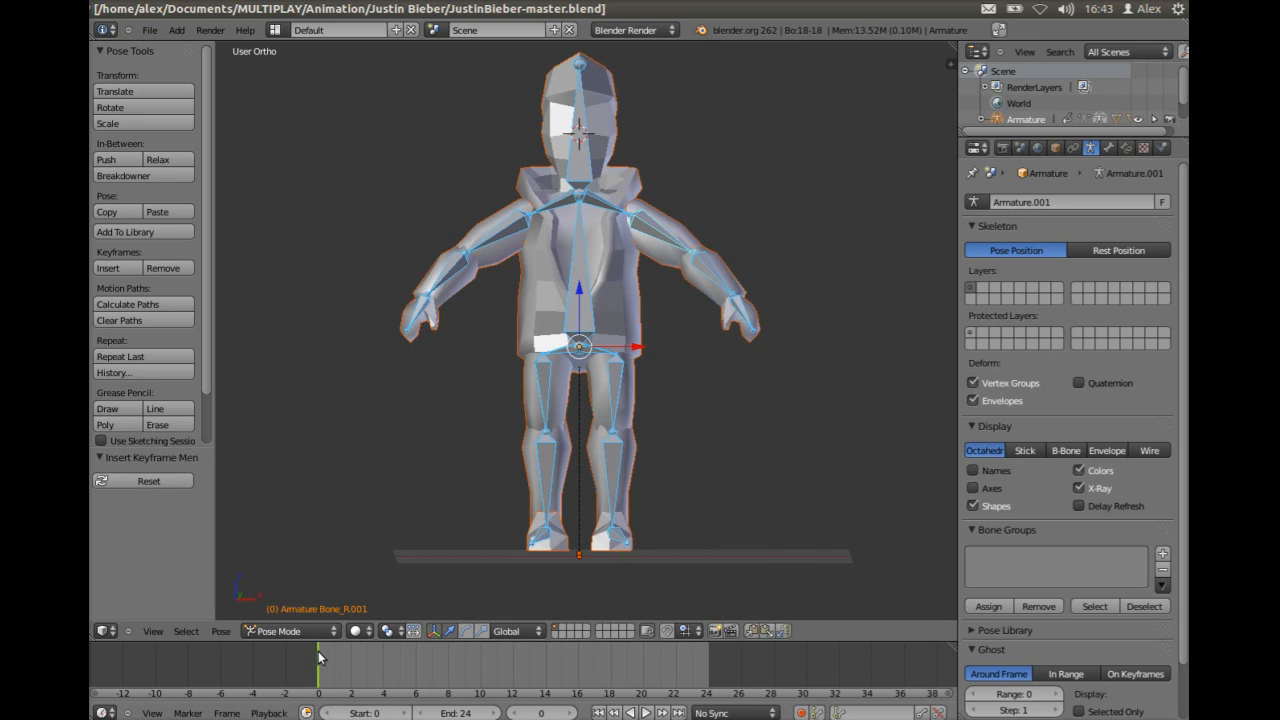
click(331, 656)
drag(373, 666, 483, 659)
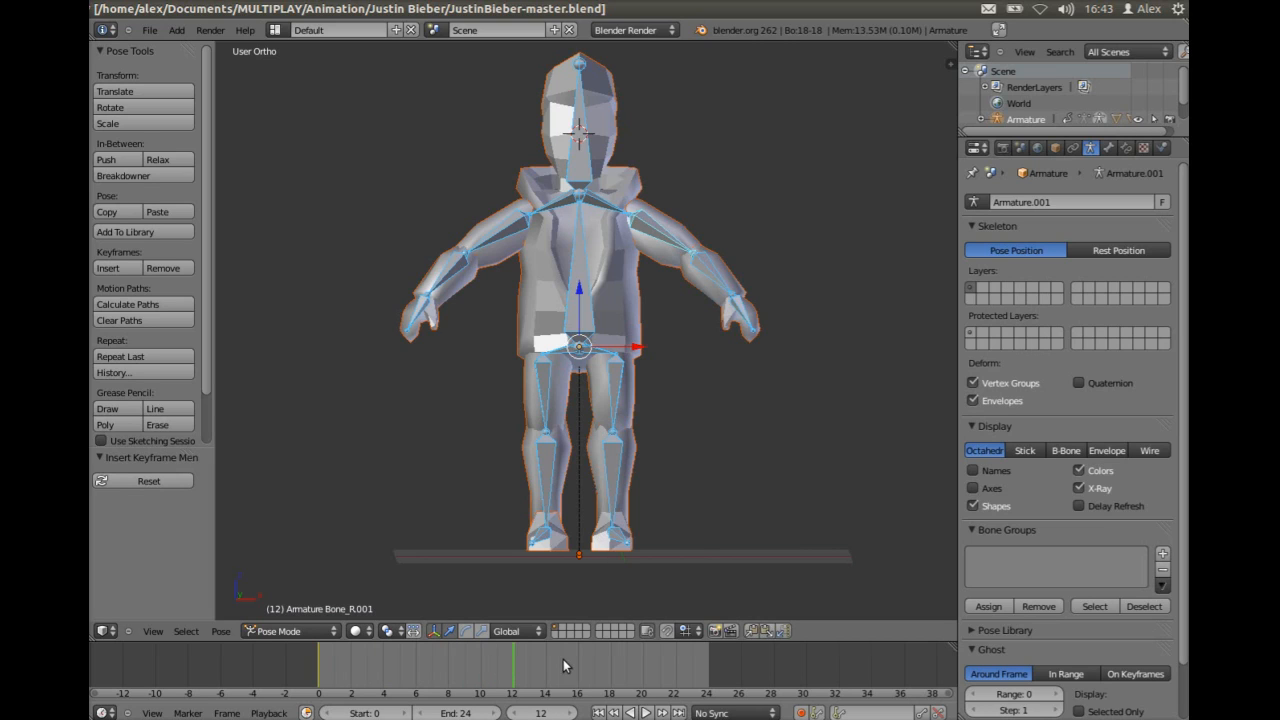
right_click(506, 230)
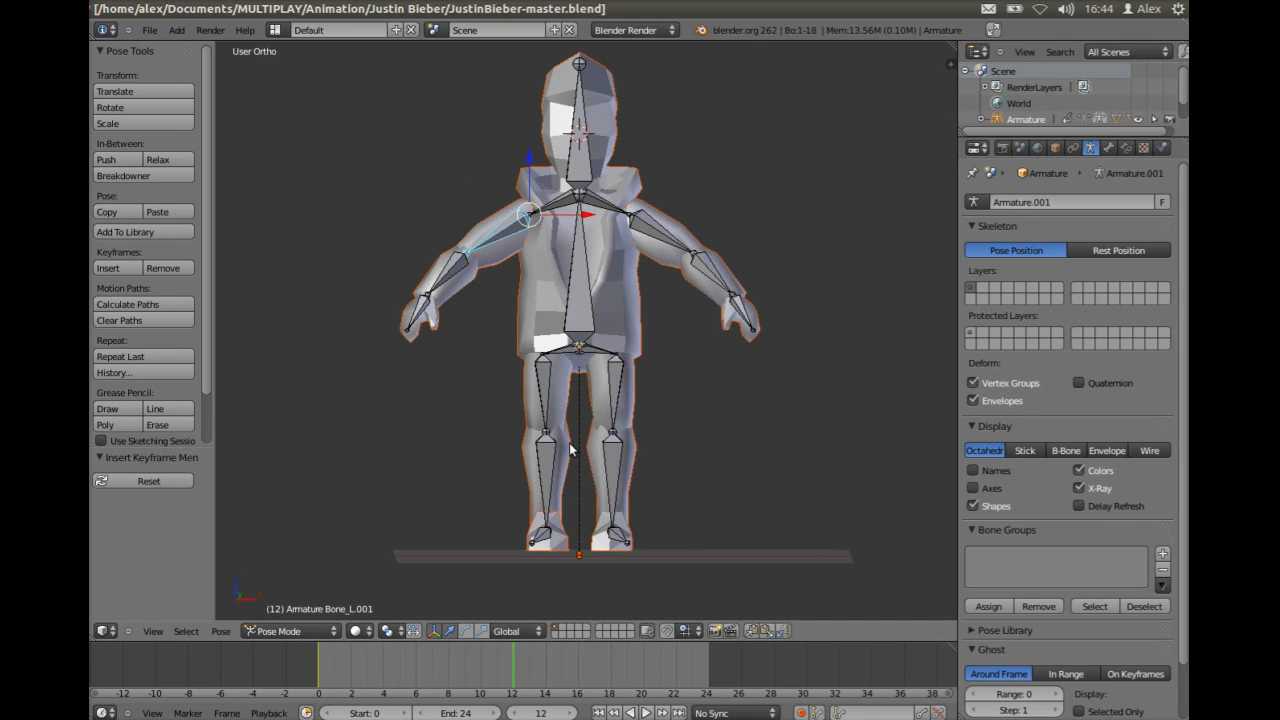
key(r)
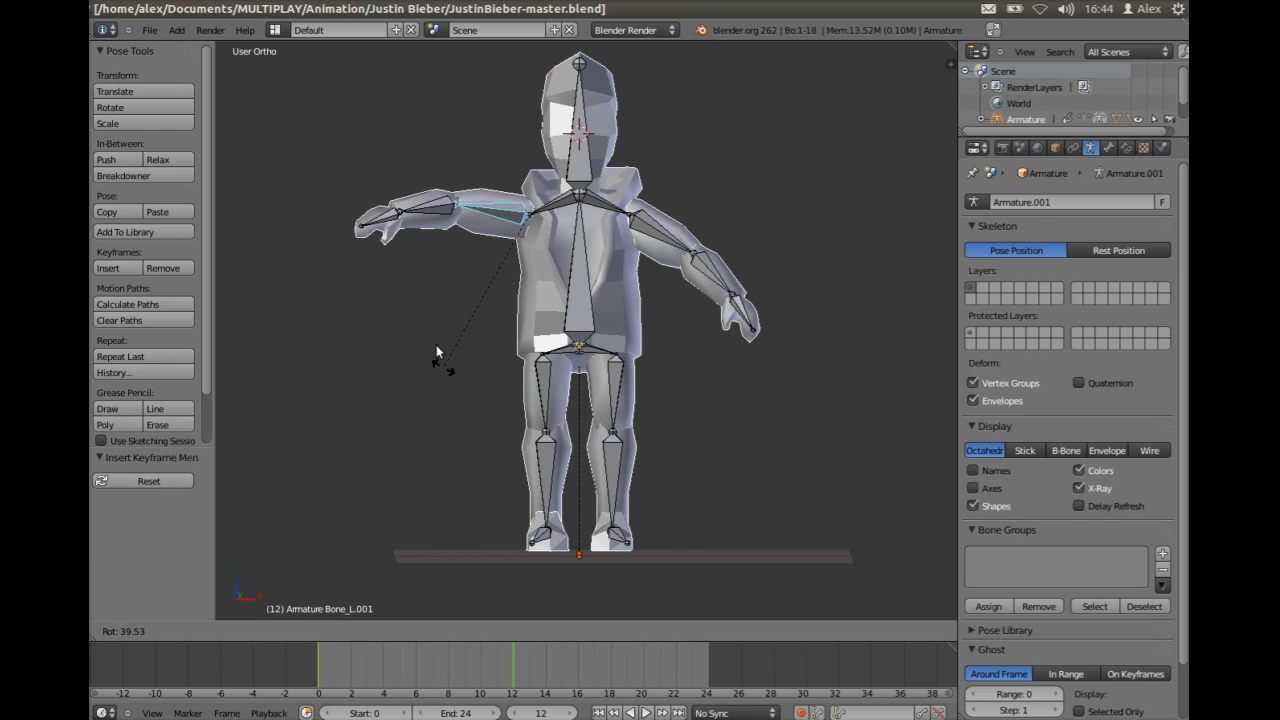
click(426, 265)
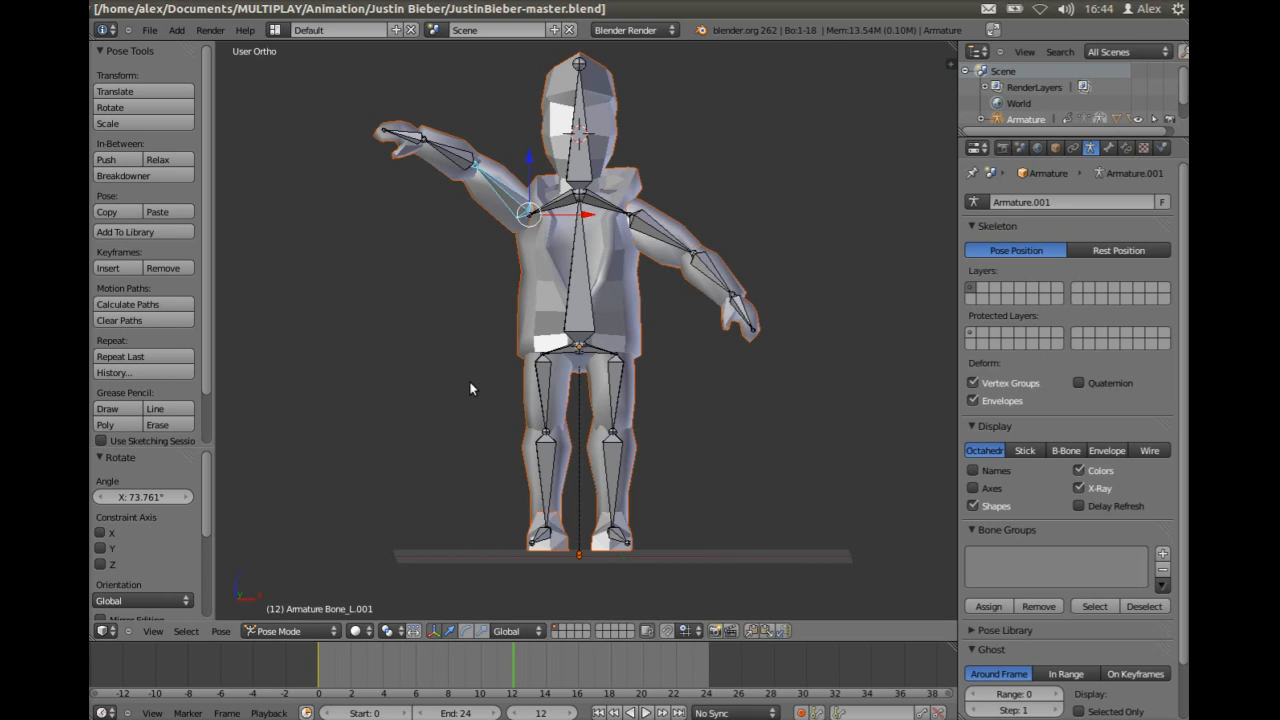
Select all bones and insert a LocRotScale keyframe for the raised-arm pose at frame 12.
key(a)
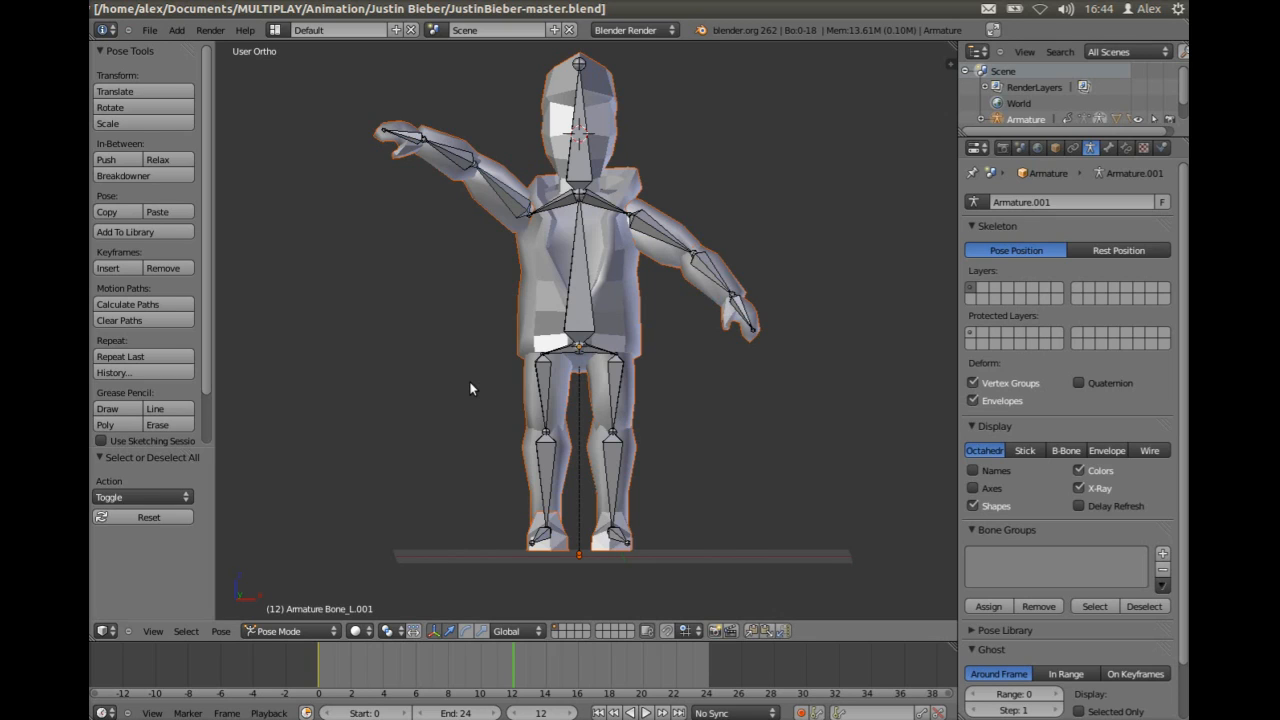
key(a)
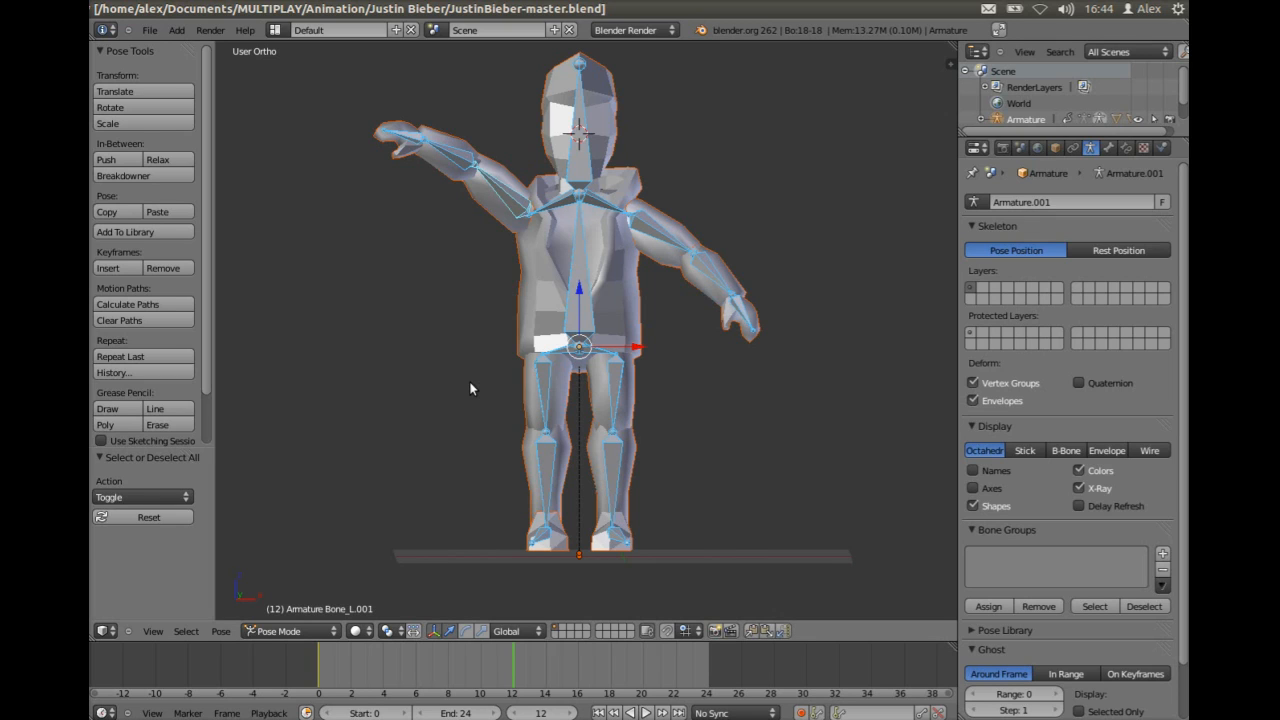
click(125, 267)
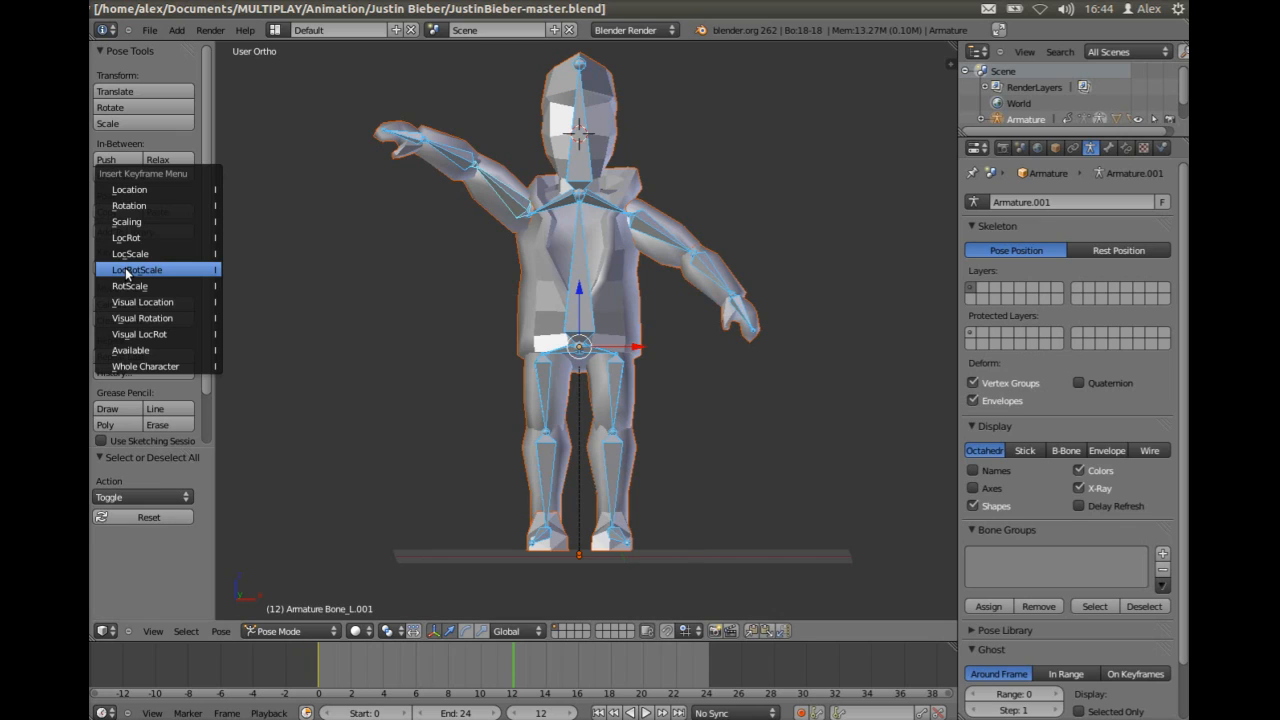
click(126, 270)
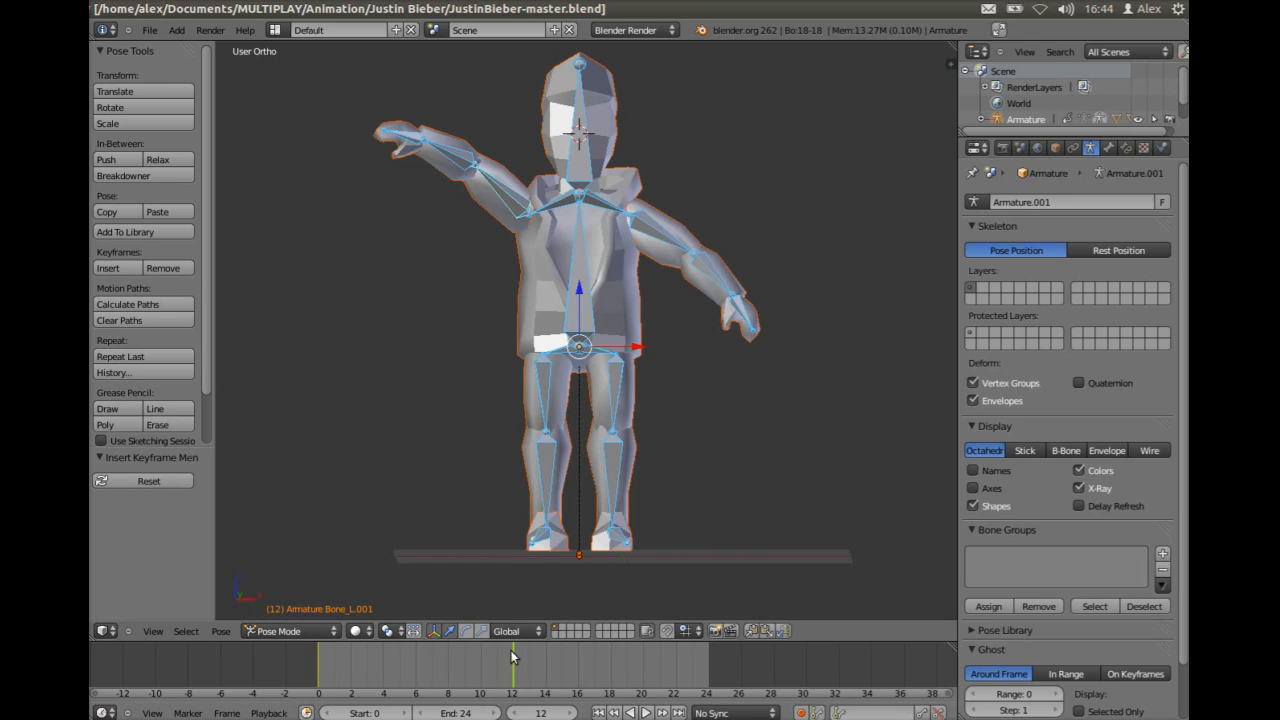
Go to frame 24 and lower the upper arm bone Bone_L.001 to the body's side by rotating it about -102 degrees.
click(546, 664)
drag(586, 676, 704, 682)
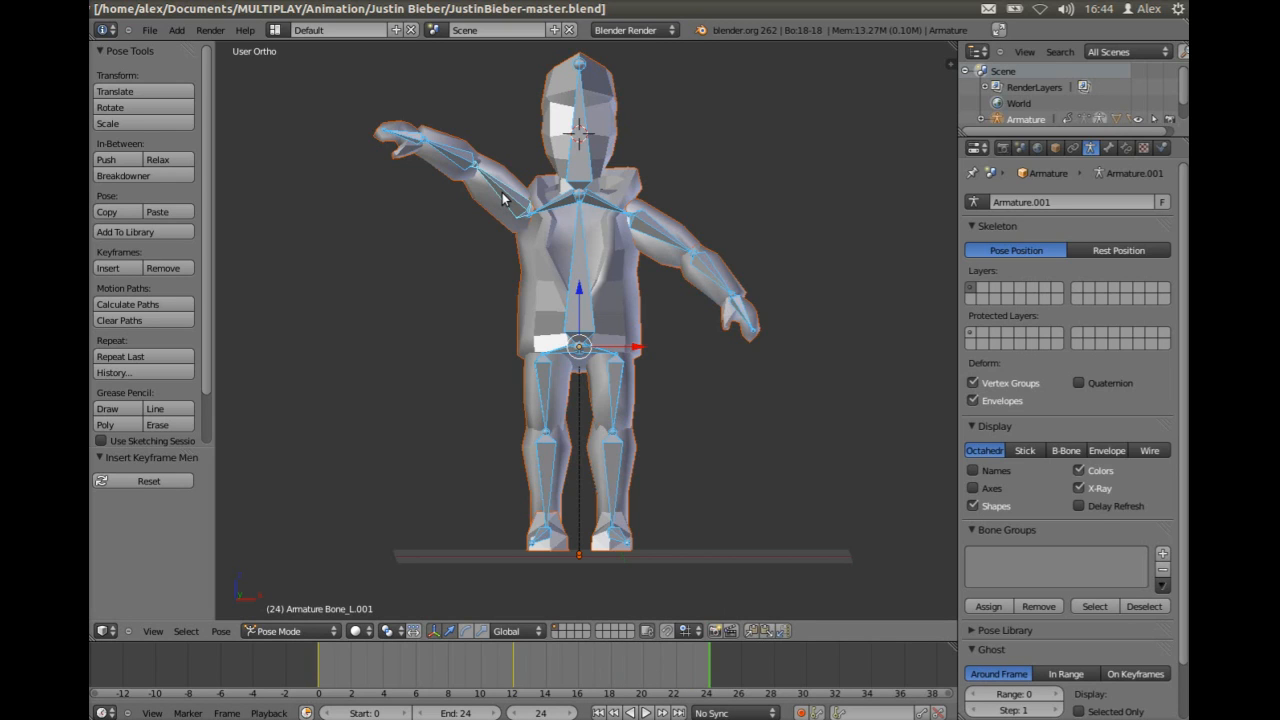
right_click(502, 193)
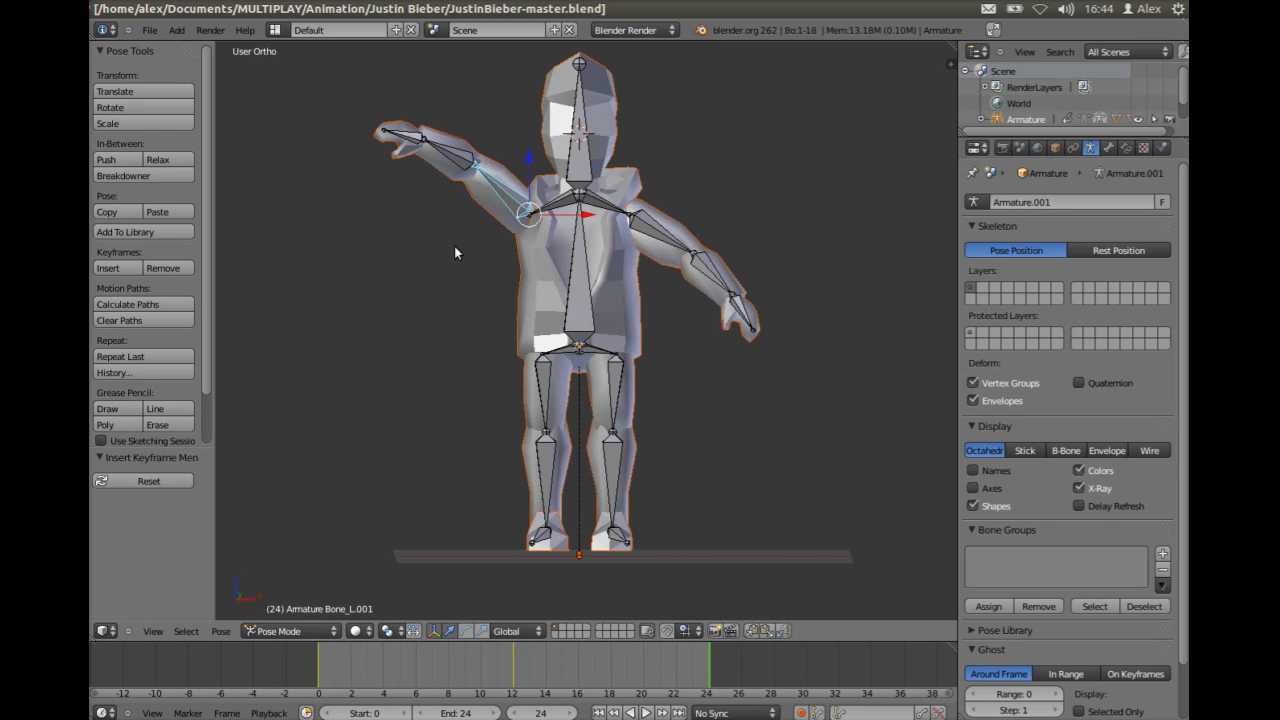
key(r)
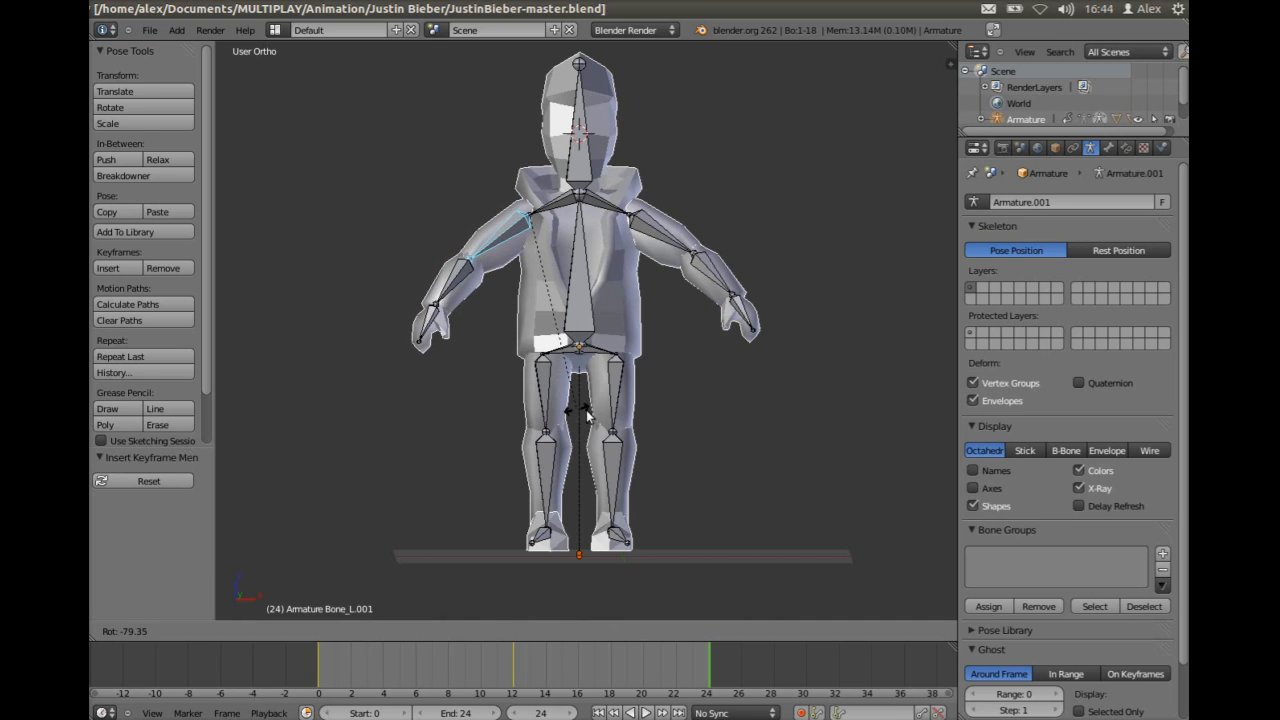
click(671, 409)
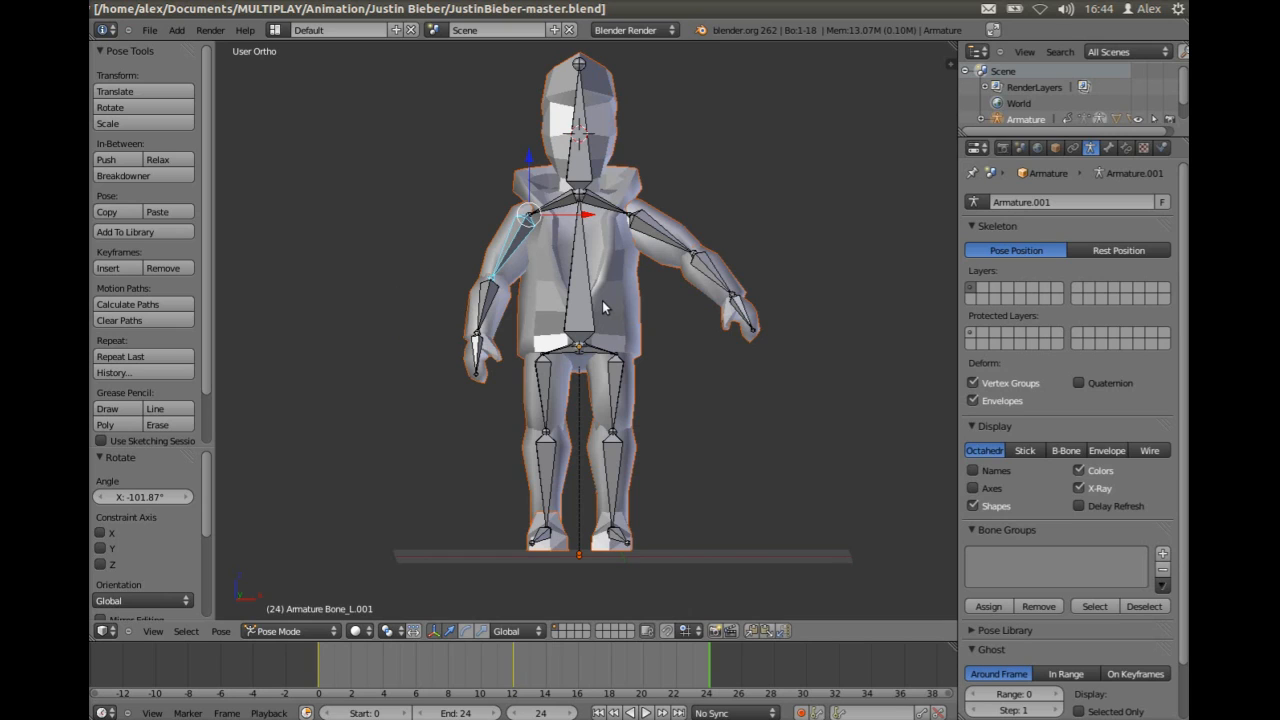
Select all bones and insert a LocRotScale keyframe for the lowered-arm pose at frame 24.
key(a)
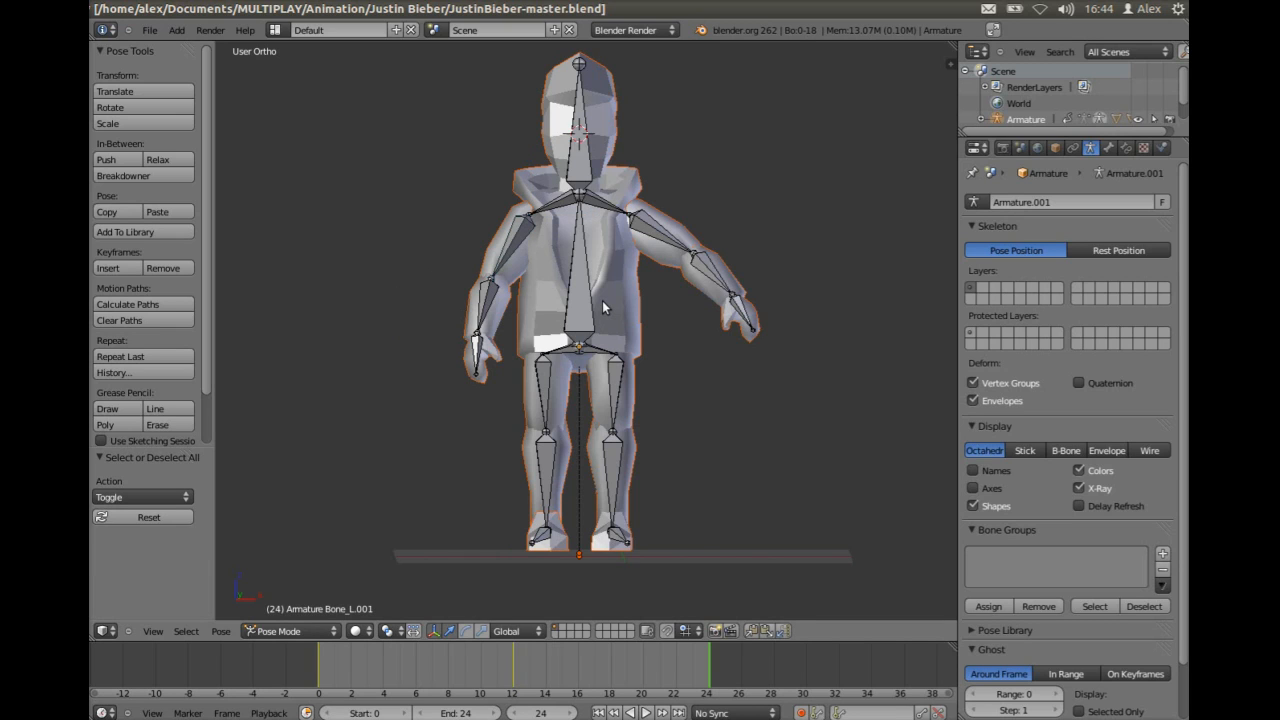
key(a)
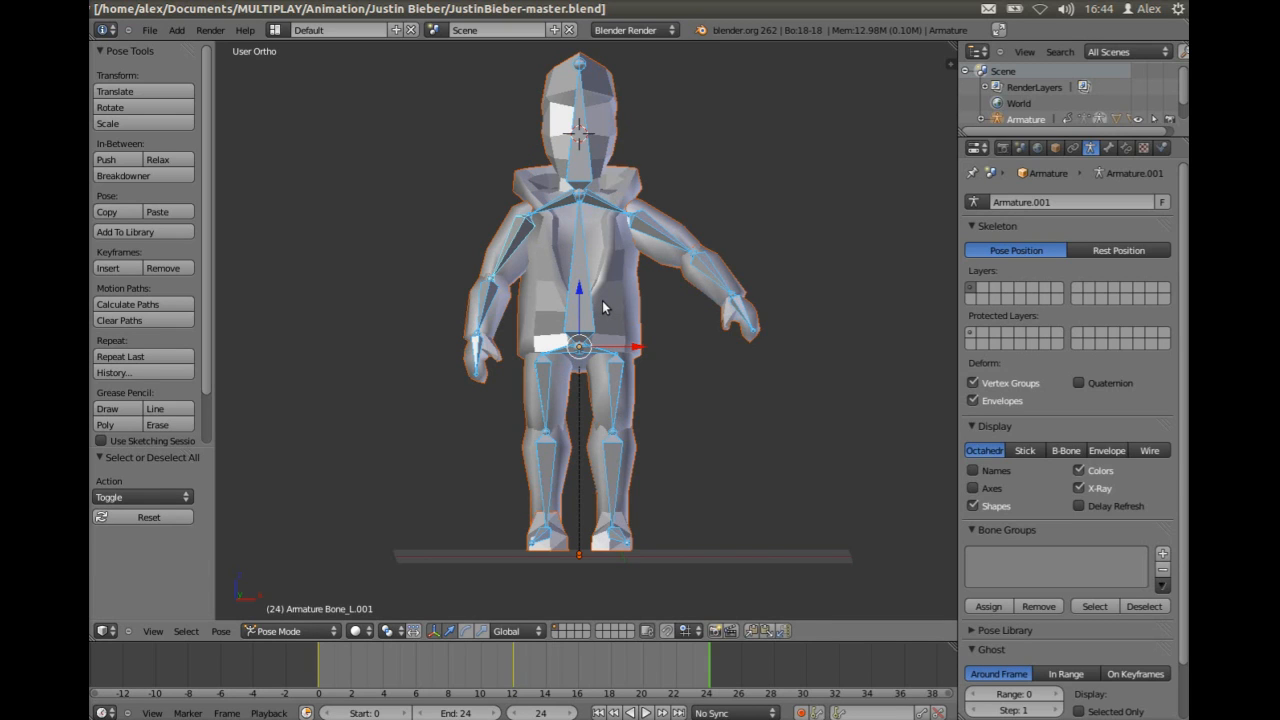
click(106, 268)
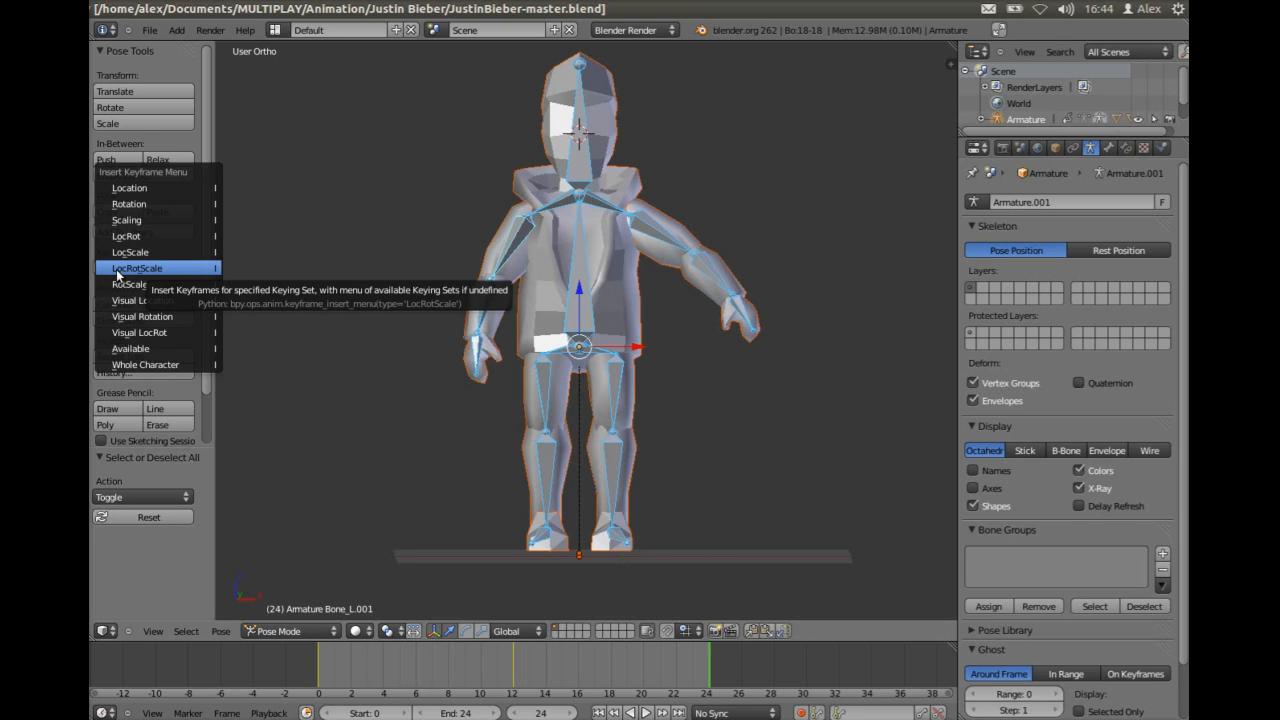
click(117, 268)
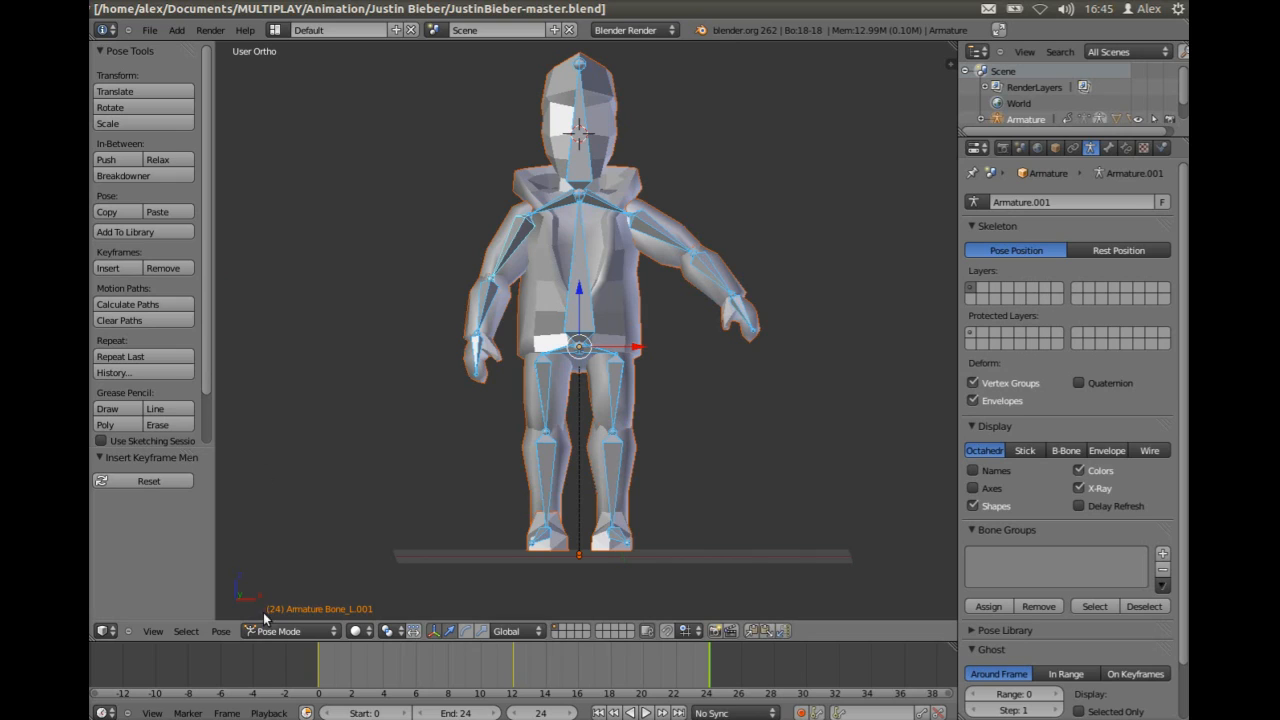
Review the keyed poses at frames 0, 12 and 24, and play the animation from frame 0 before stopping it.
click(318, 672)
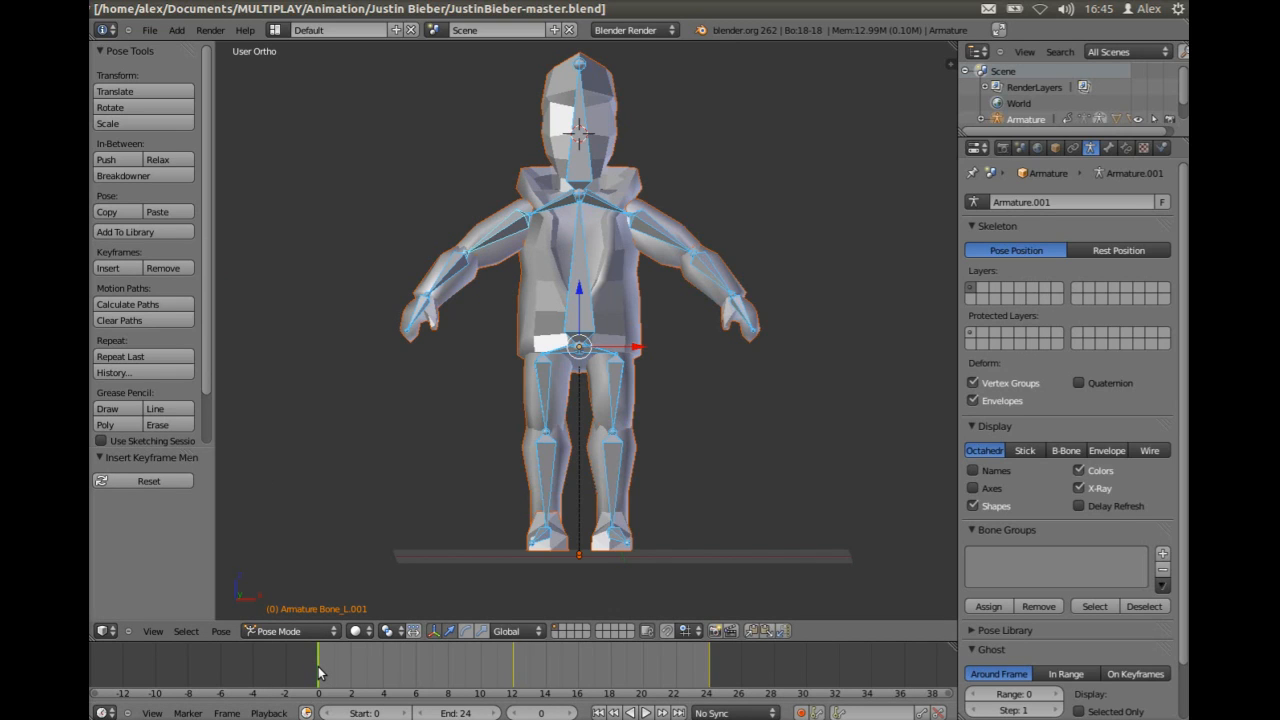
click(513, 655)
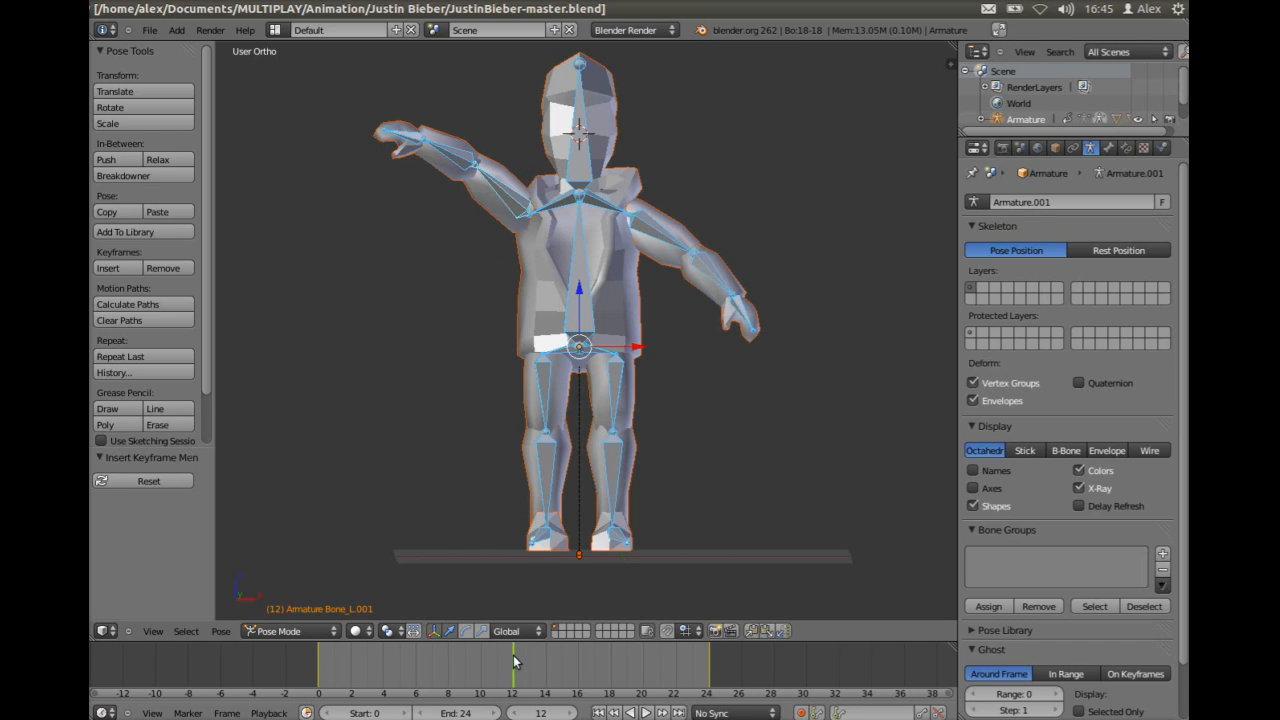
click(709, 672)
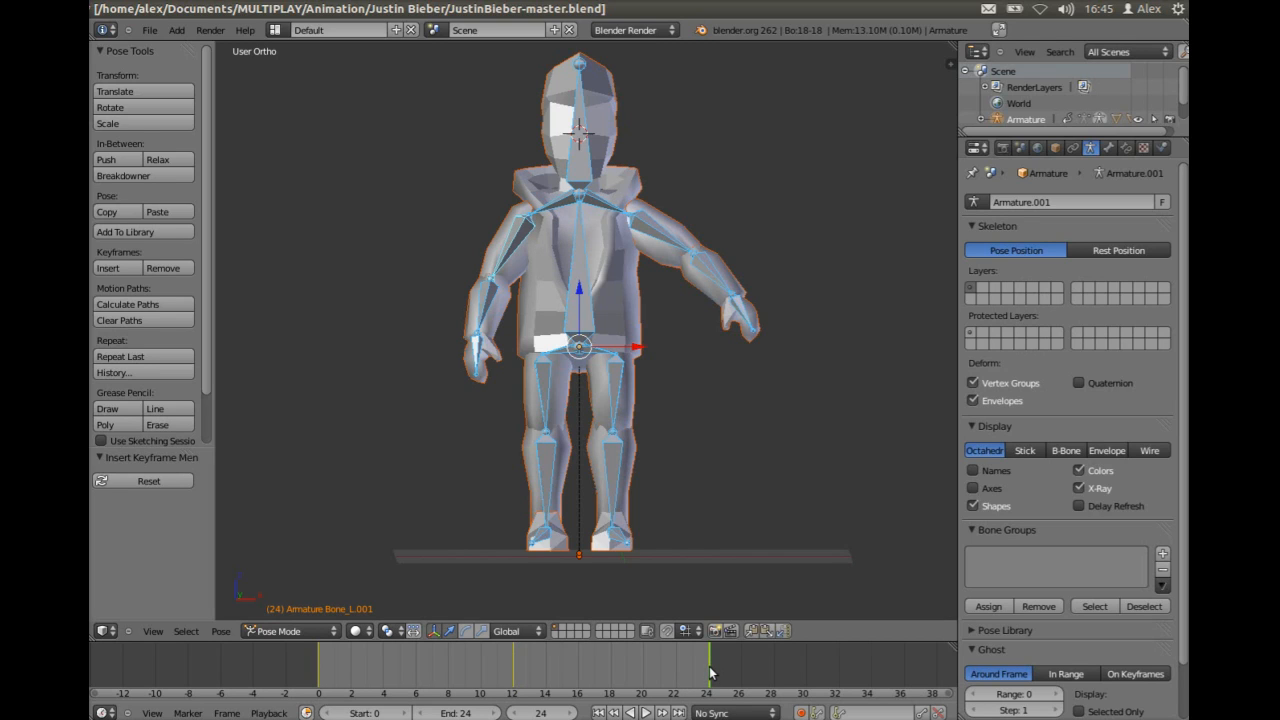
click(316, 662)
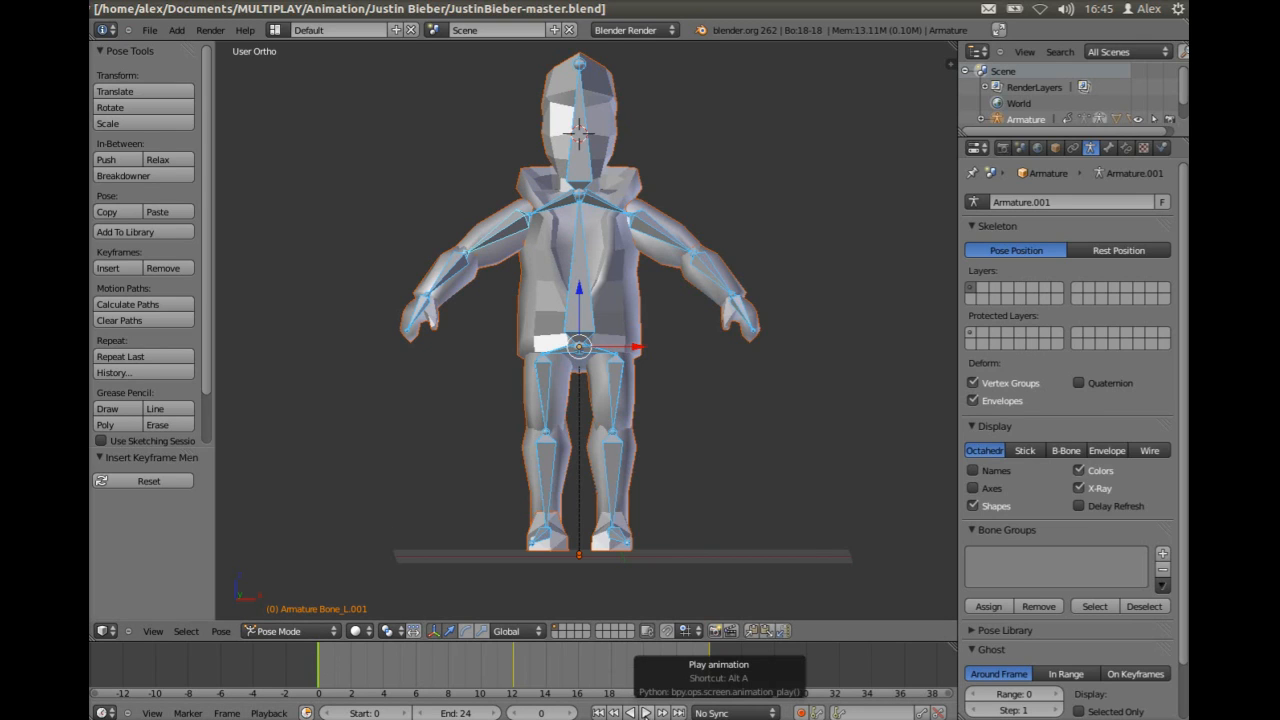
click(647, 712)
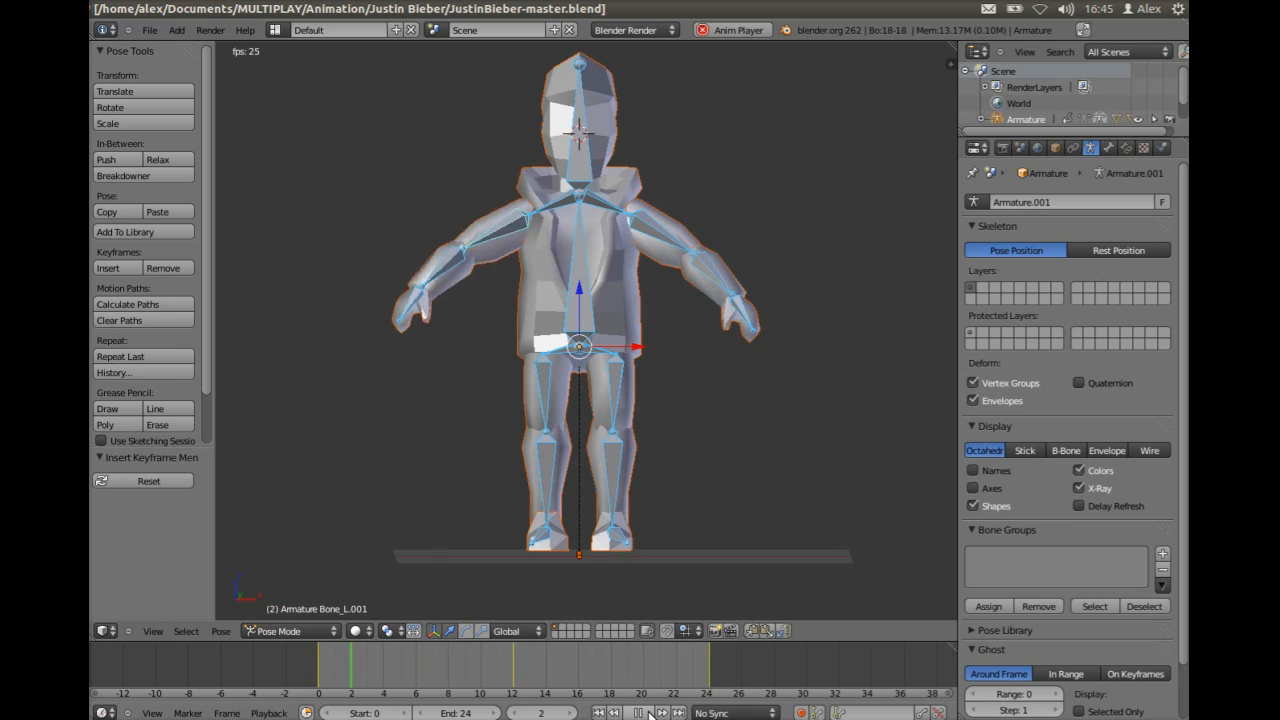
click(648, 713)
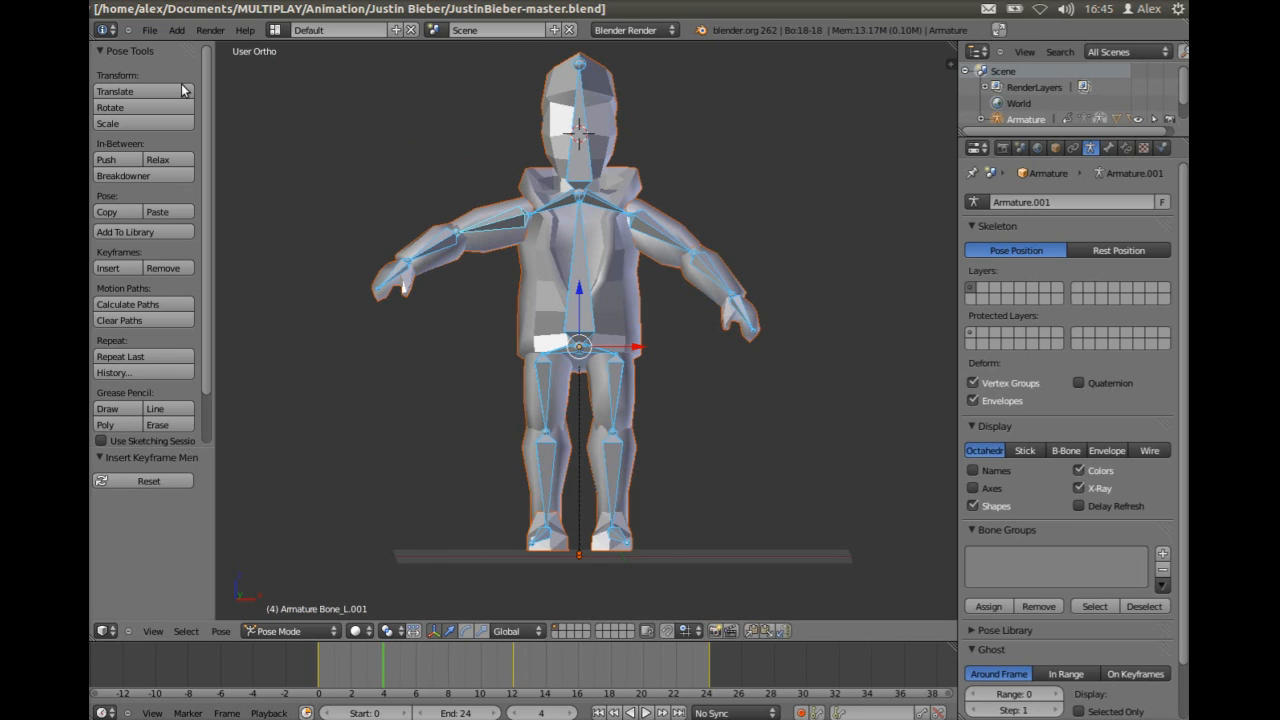
Open the list of available export formats for the rigged and animated character.
click(151, 31)
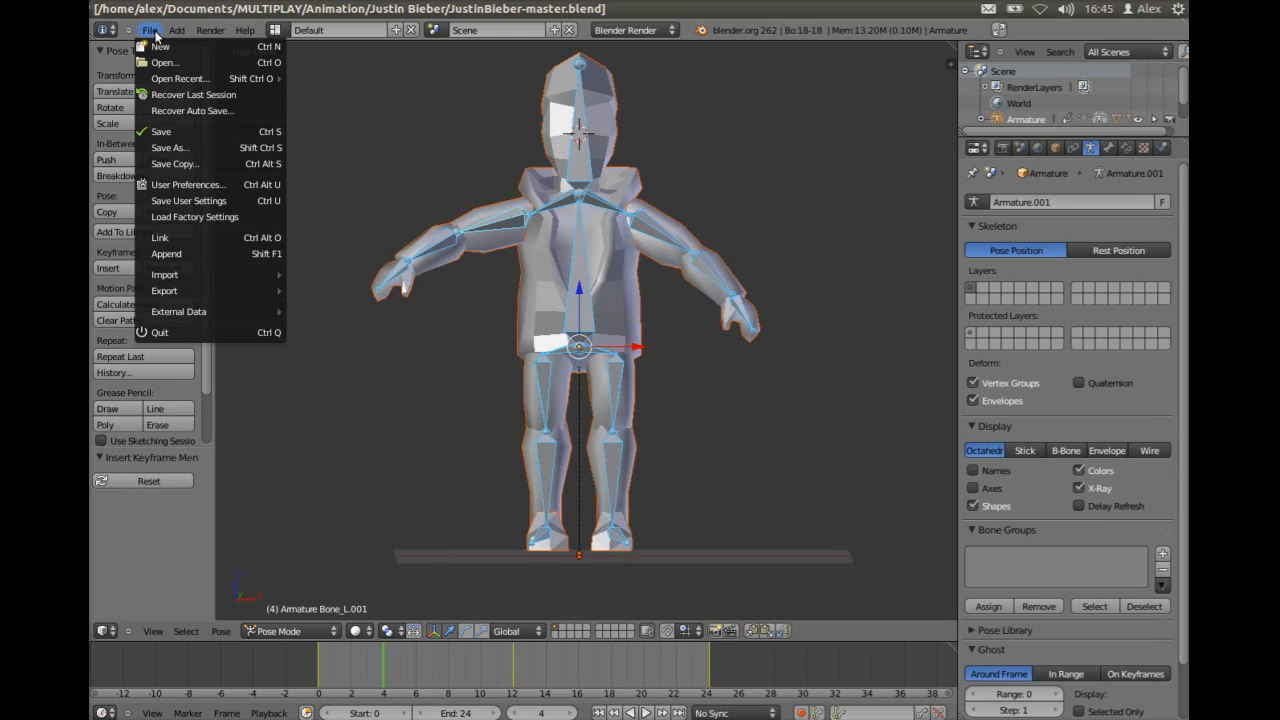
mouse_move(265, 291)
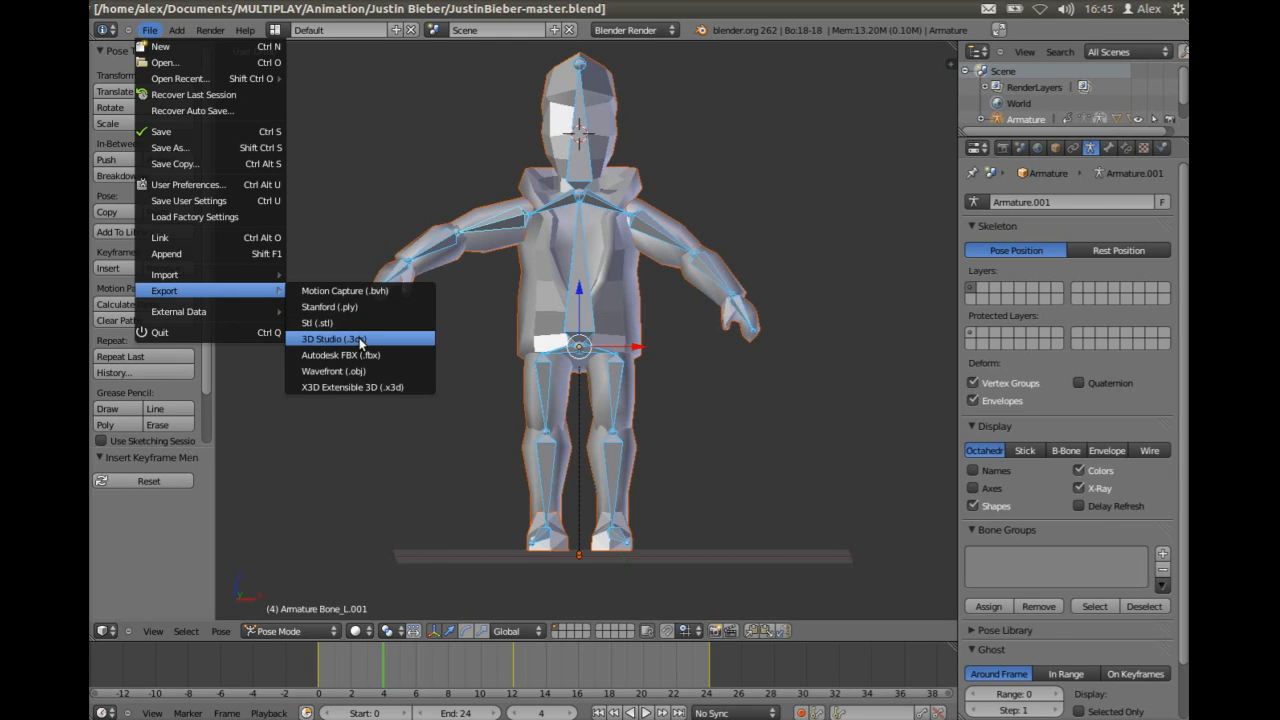